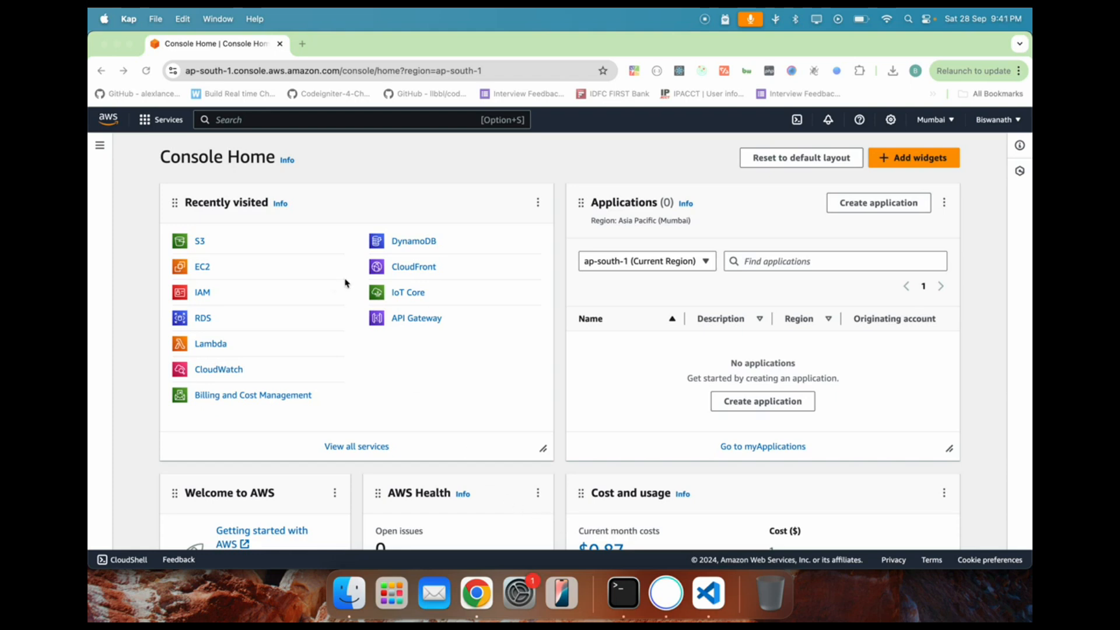
Search the AWS console for "lambda" and open the Lambda service
click(259, 121)
click(261, 120)
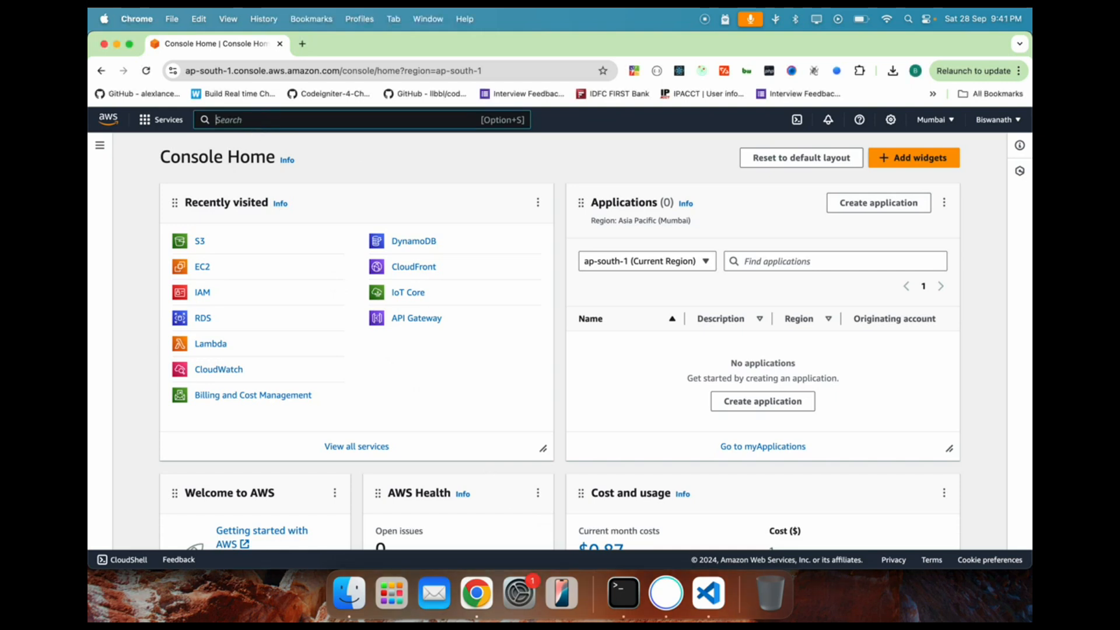
text(lambda)
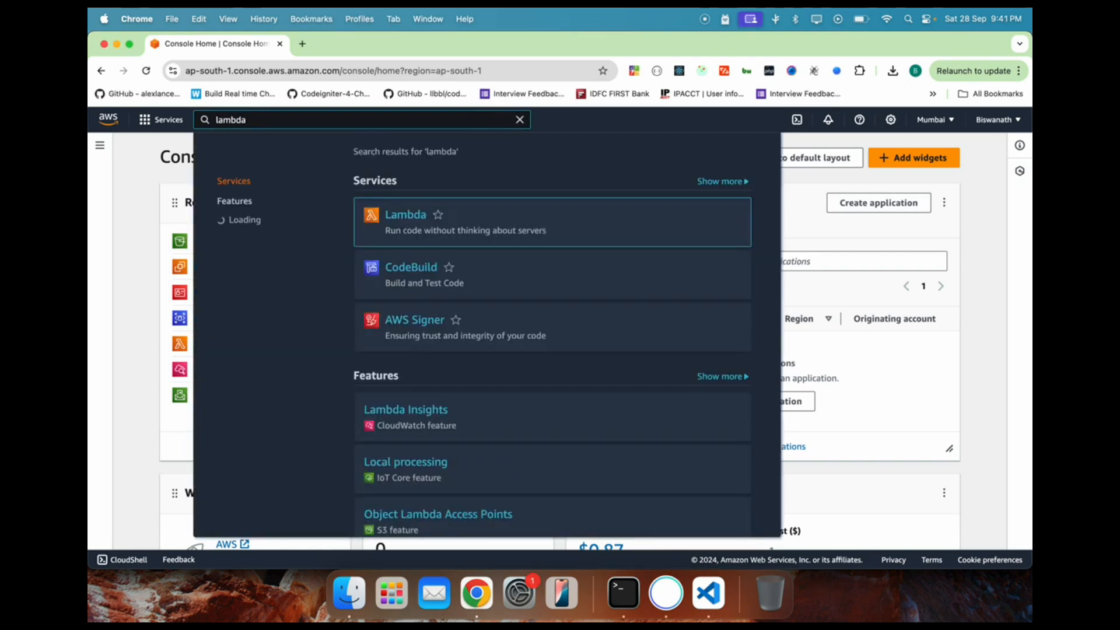
click(409, 217)
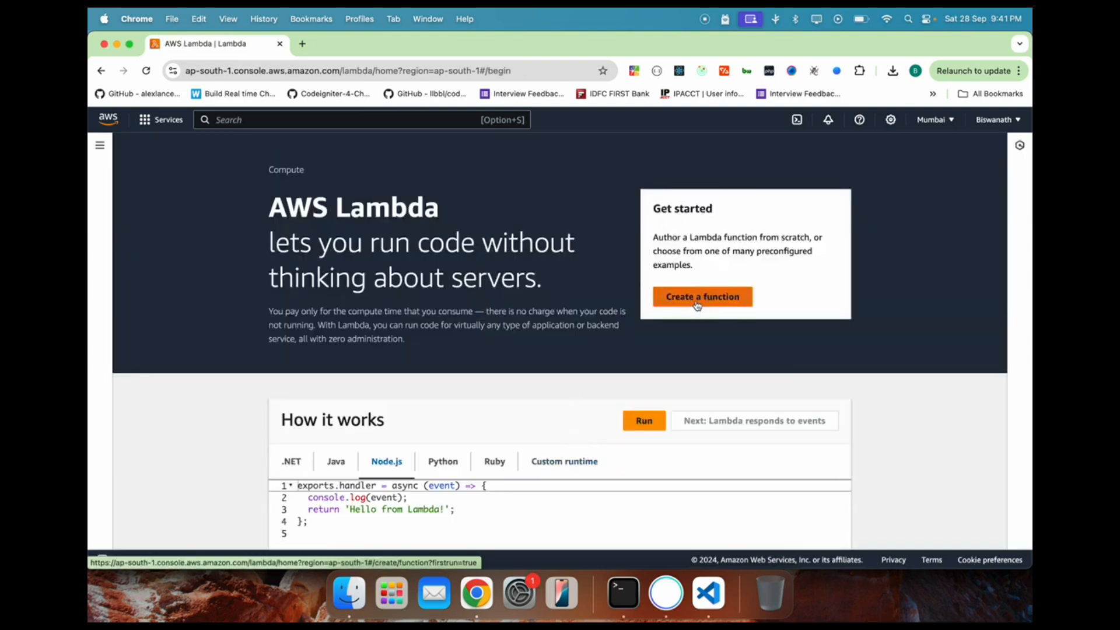
Look through the How it works sample handlers for Java, Node.js, Python and Ruby, ending on Node.js
scroll(470, 417, down, 1)
scroll(470, 416, down, 3)
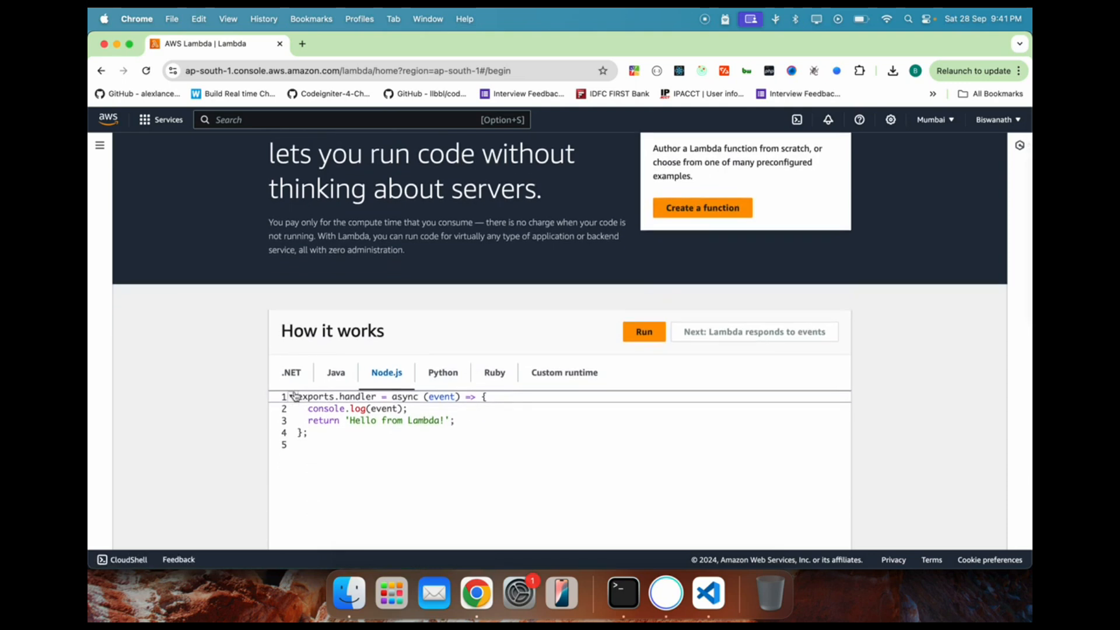
click(333, 382)
click(381, 379)
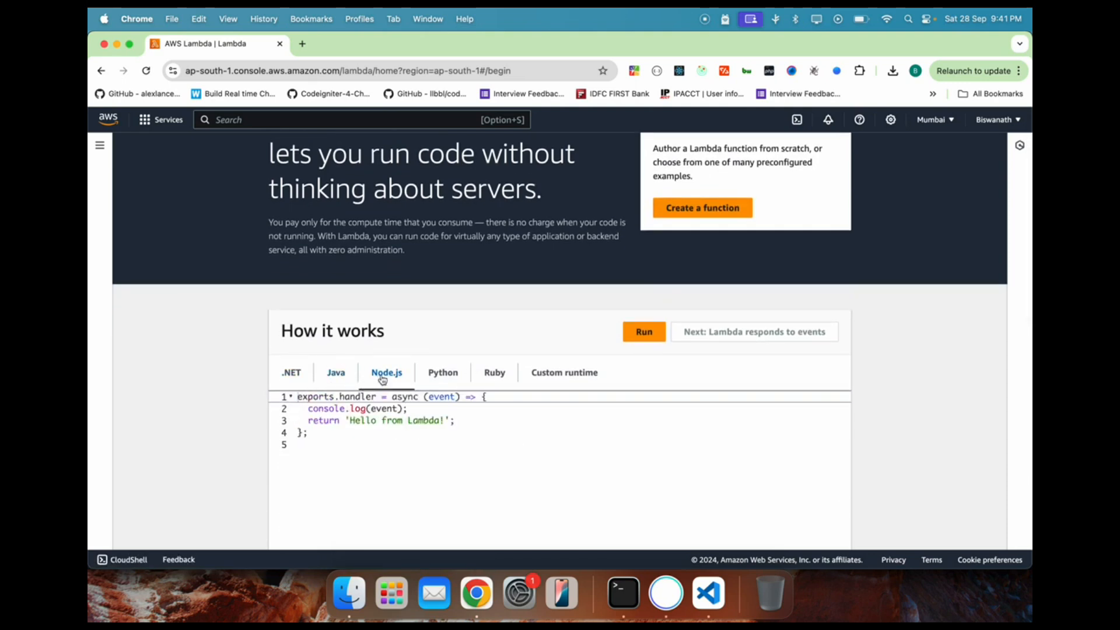
click(443, 378)
click(493, 377)
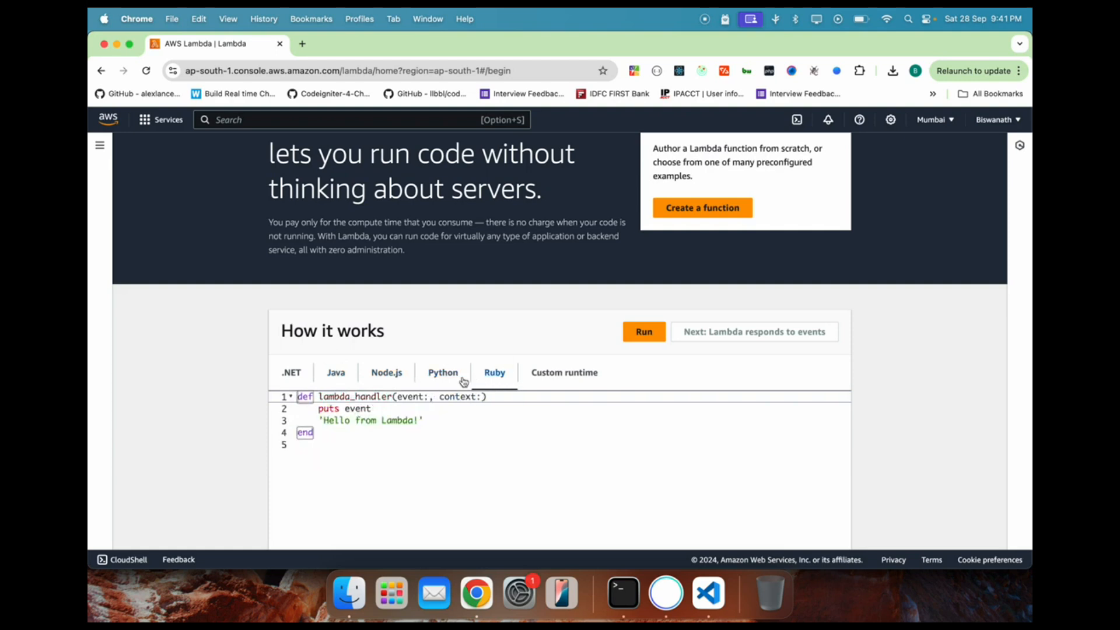
click(392, 379)
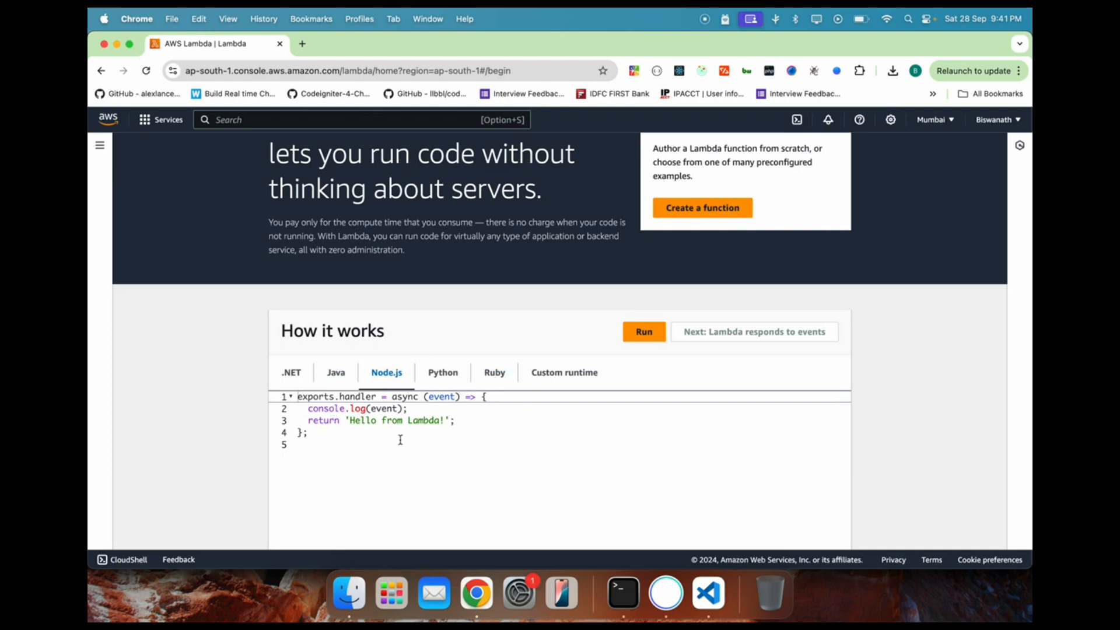
Start creating a Lambda function authored from scratch and name it my-first-lambda
click(706, 208)
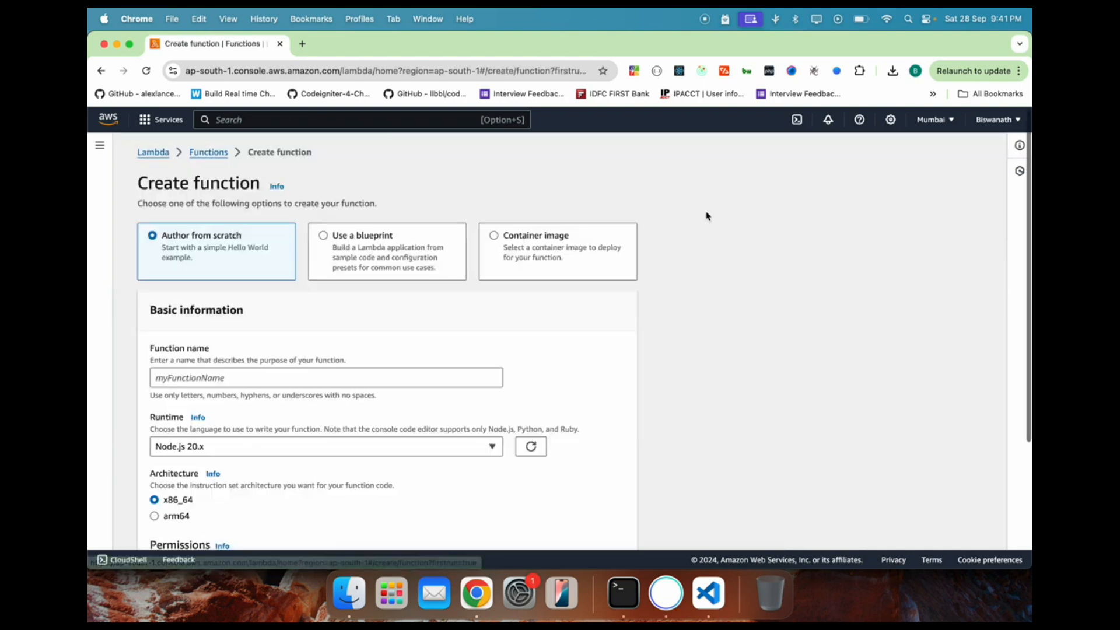
scroll(707, 216, down, 2)
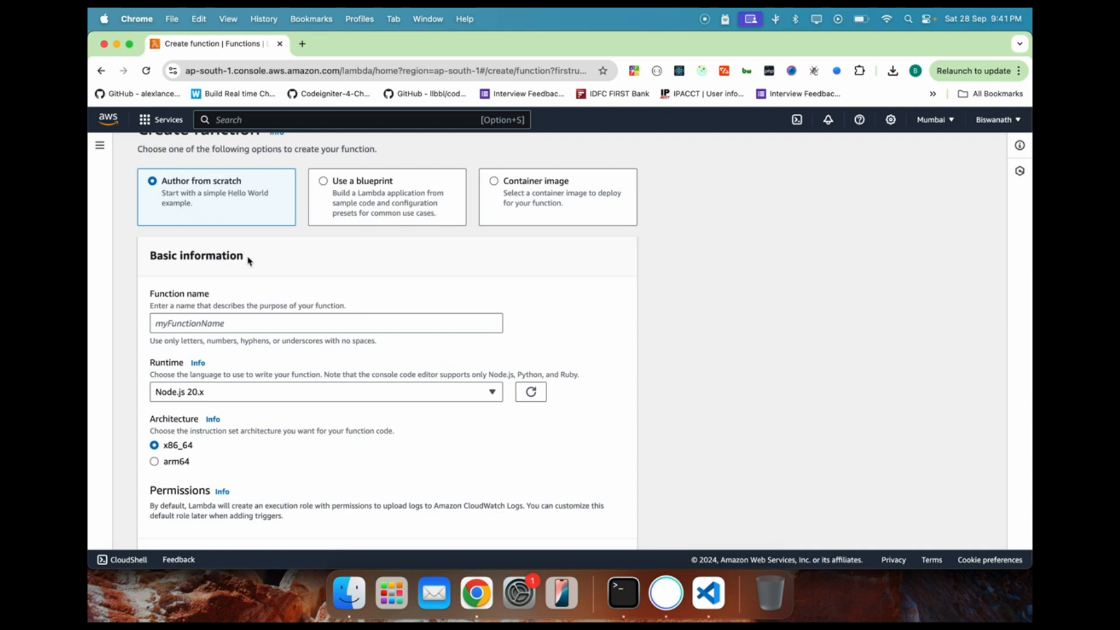
scroll(248, 261, down, 3)
scroll(248, 261, up, 2)
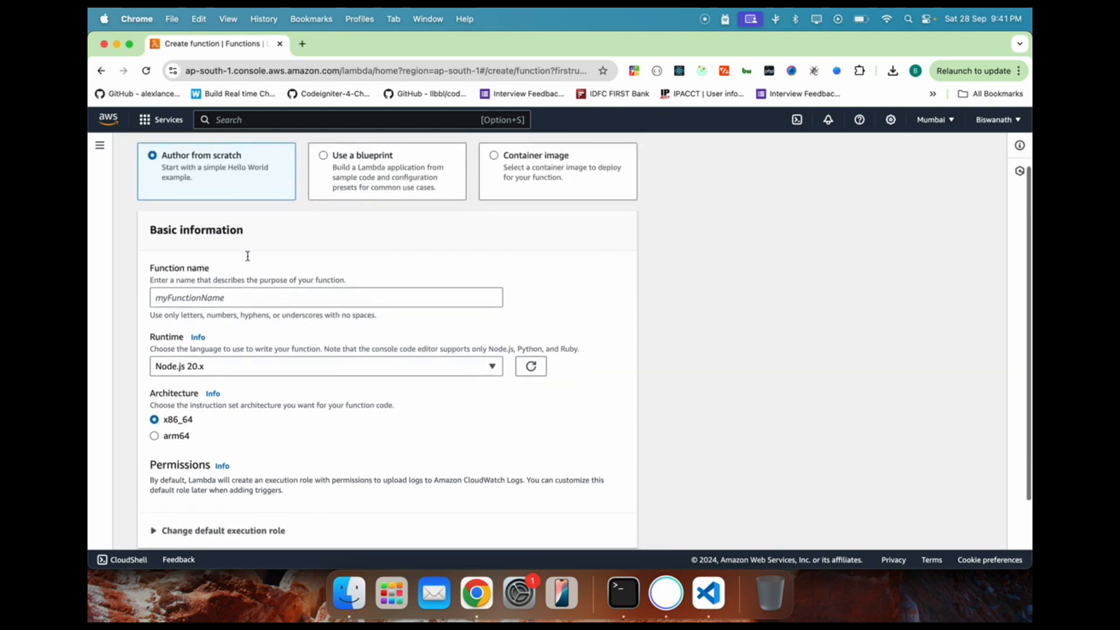
scroll(247, 261, down, 2)
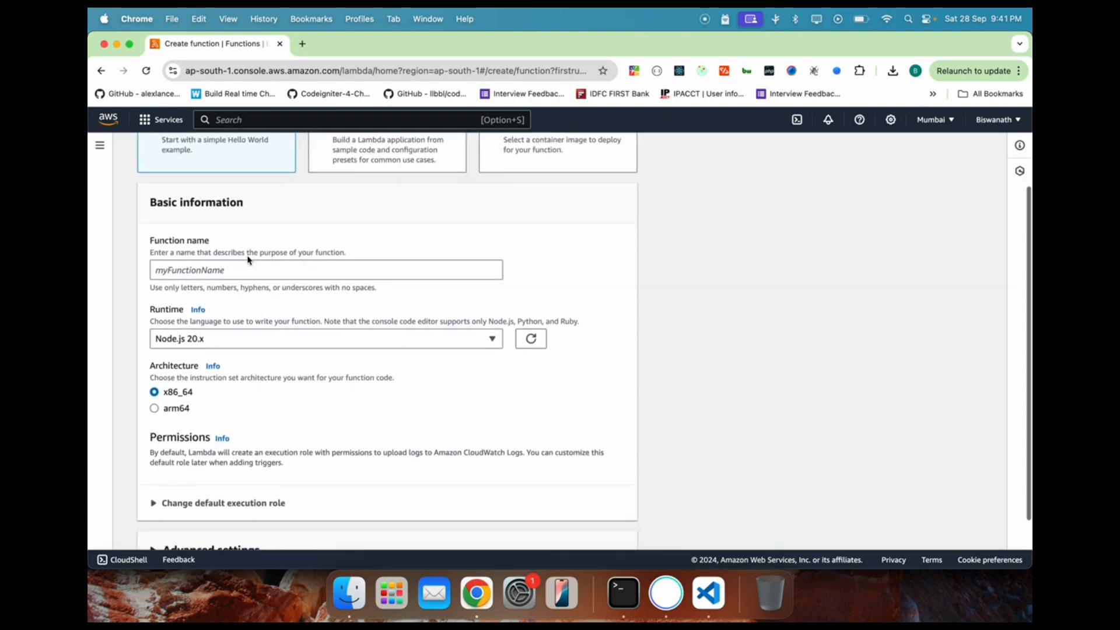
scroll(248, 261, up, 2)
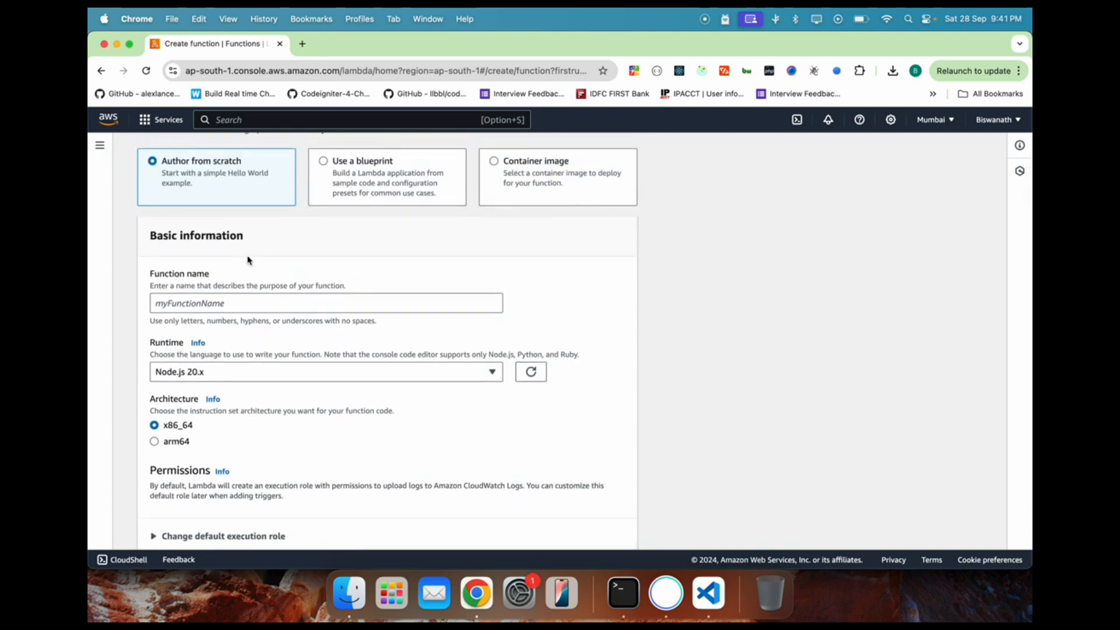
scroll(248, 260, down, 1)
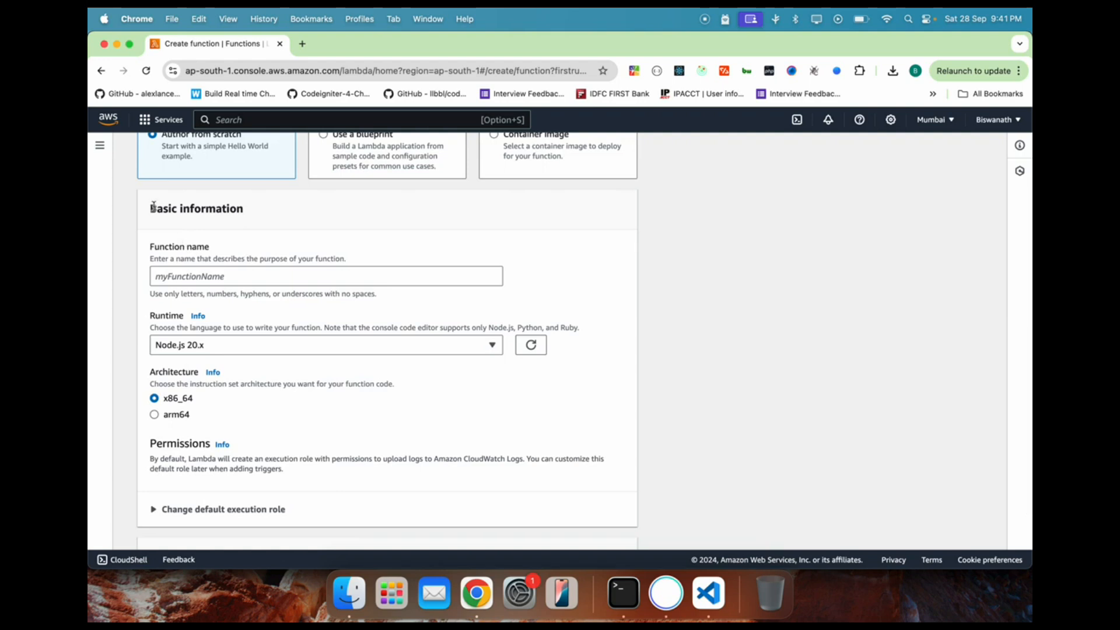
drag(150, 210, 315, 210)
click(240, 279)
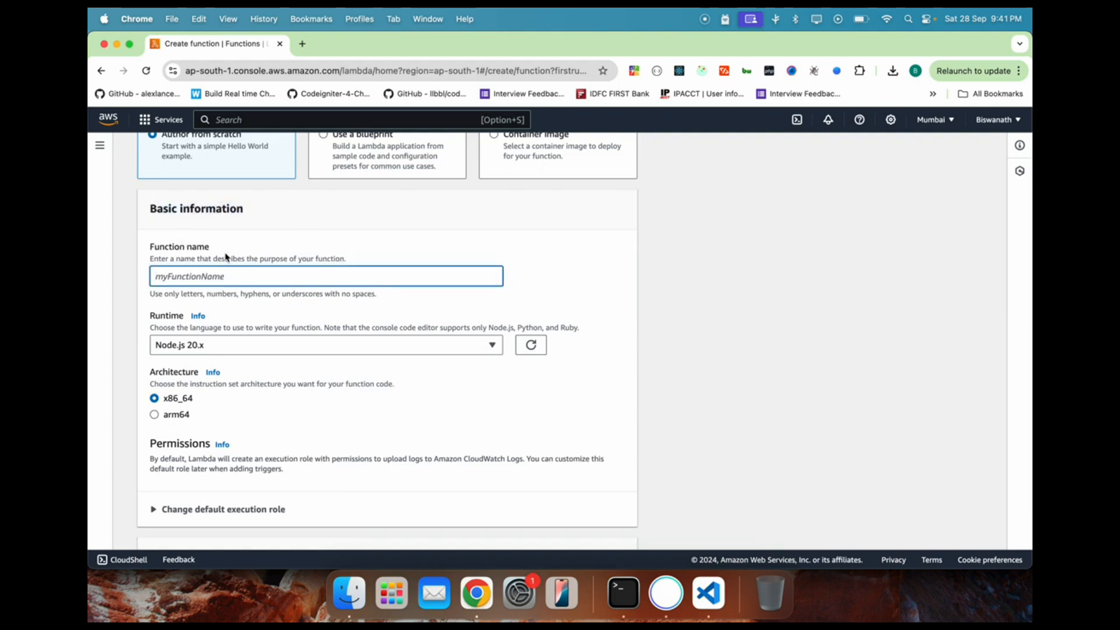
text(my-first-lambda)
scroll(210, 286, down, 3)
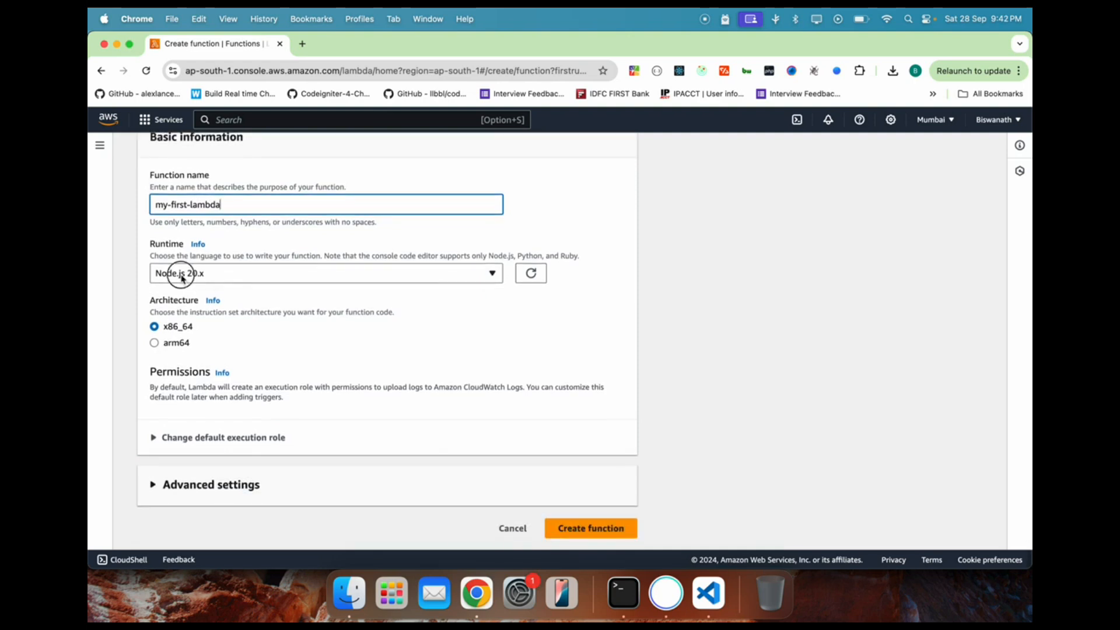
Review the available runtimes, keep Node.js 20.x with the x86_64 architecture, and create the function
click(184, 279)
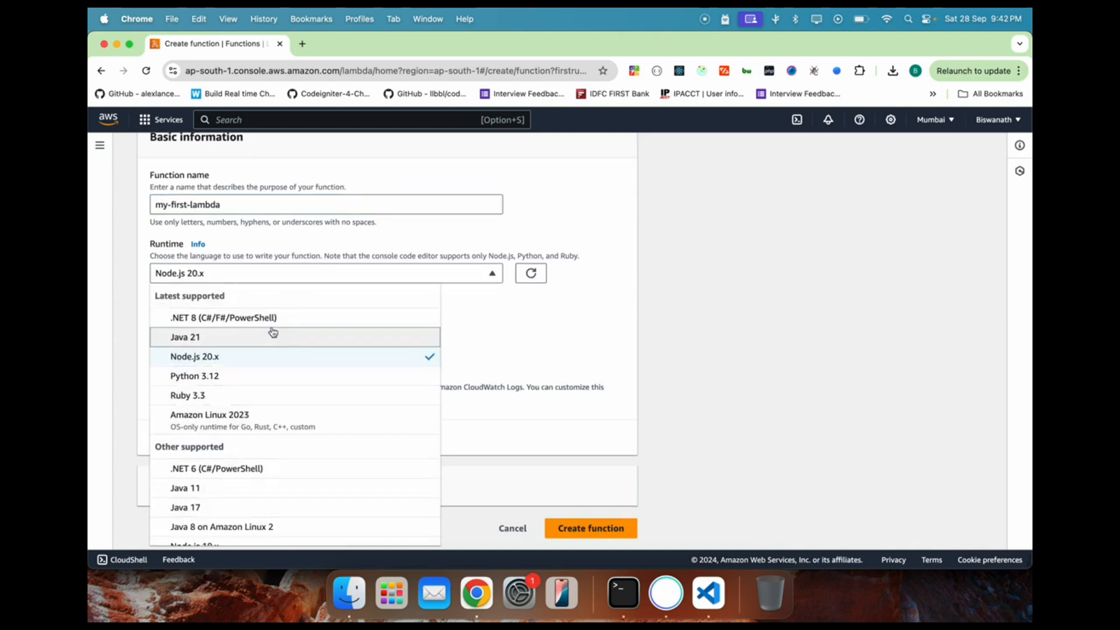
click(612, 309)
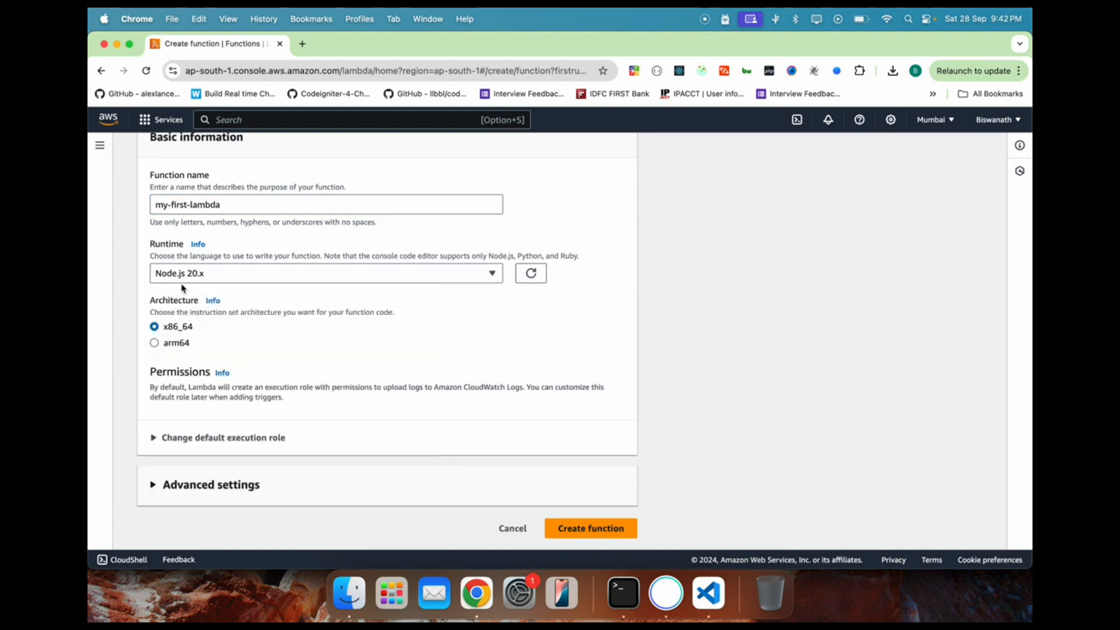
scroll(351, 292, down, 2)
click(589, 529)
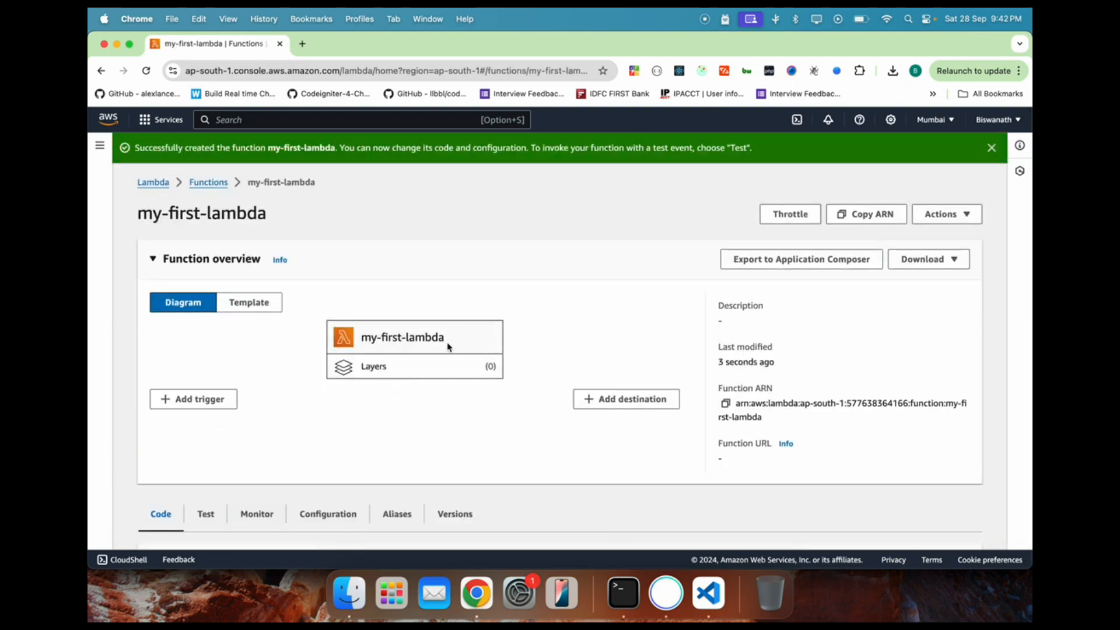
Examine the default handler code of my-first-lambda in the code source editor
scroll(448, 345, down, 3)
scroll(448, 347, down, 3)
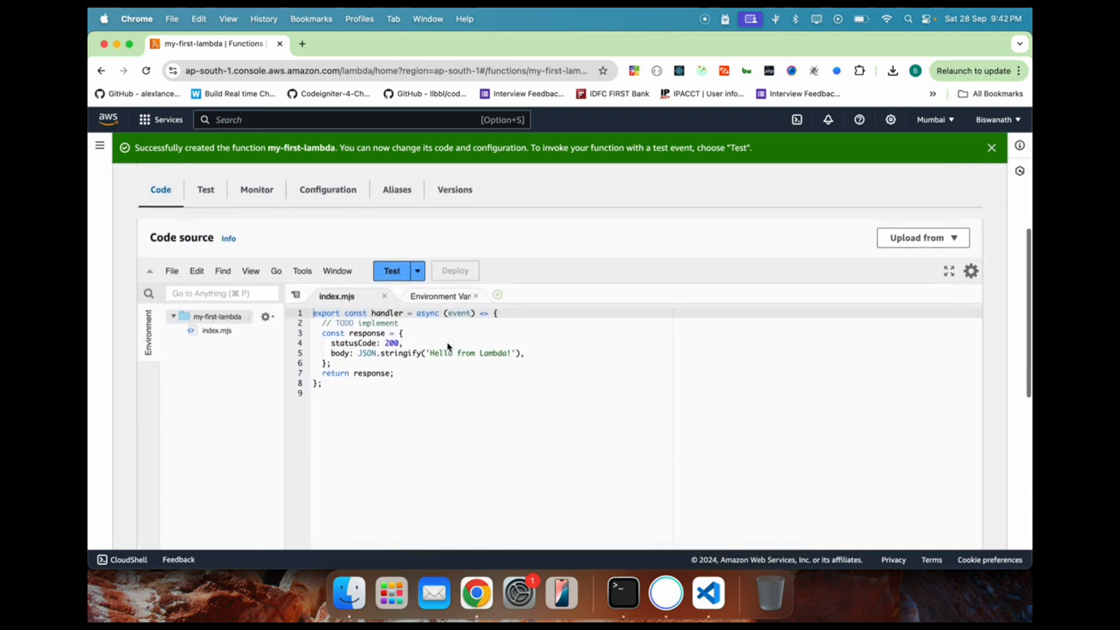
click(435, 375)
drag(510, 395, 312, 304)
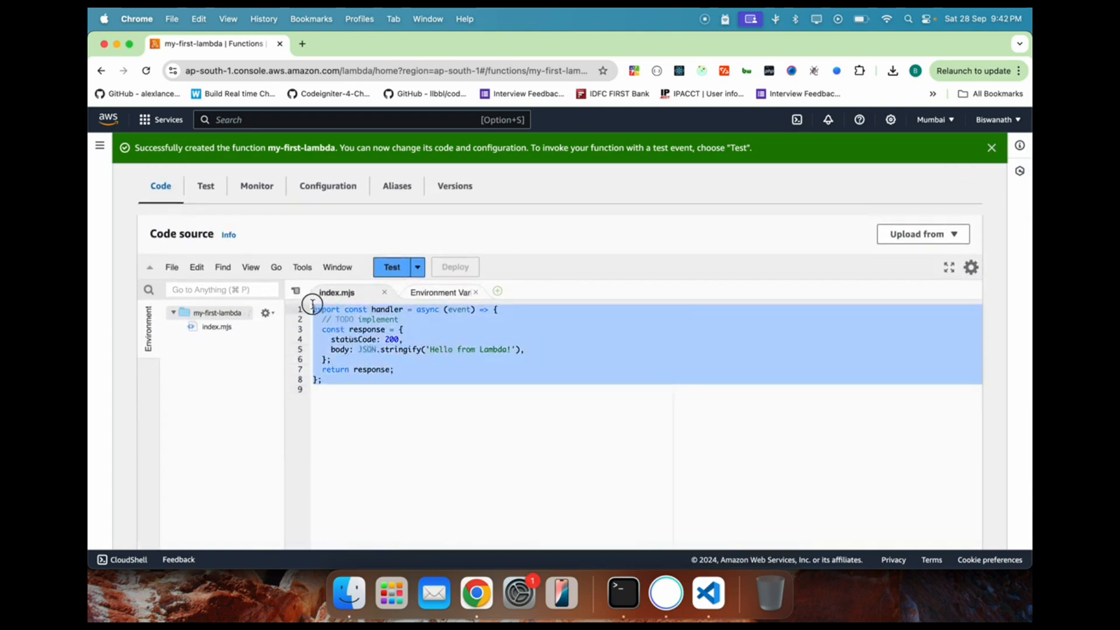
click(461, 388)
Rename the function's index.mjs file to index.js
click(209, 330)
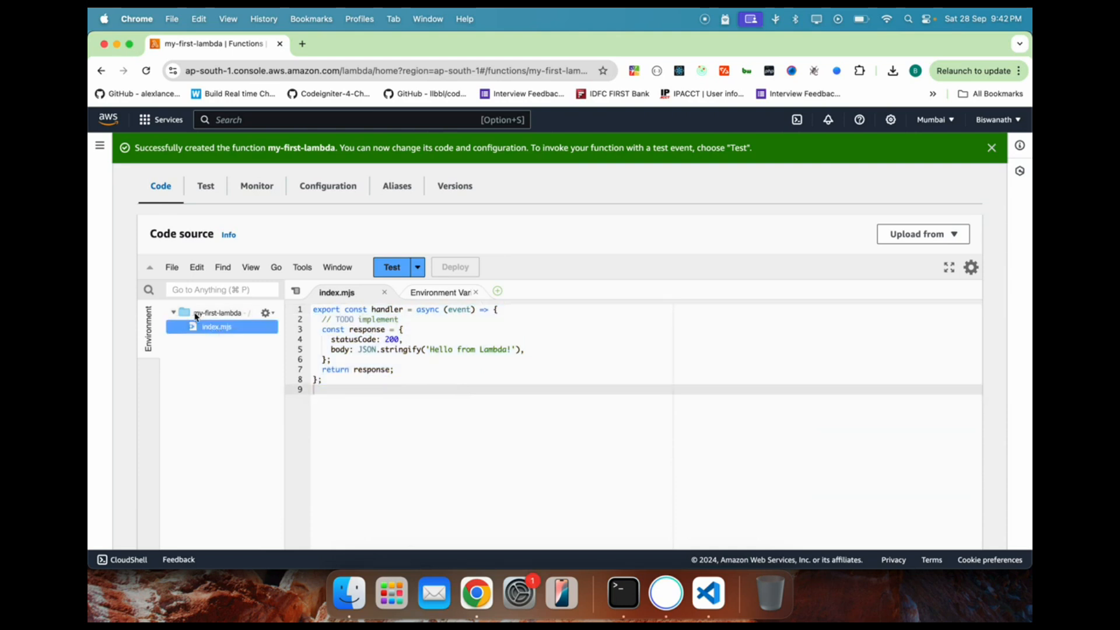
right_click(224, 329)
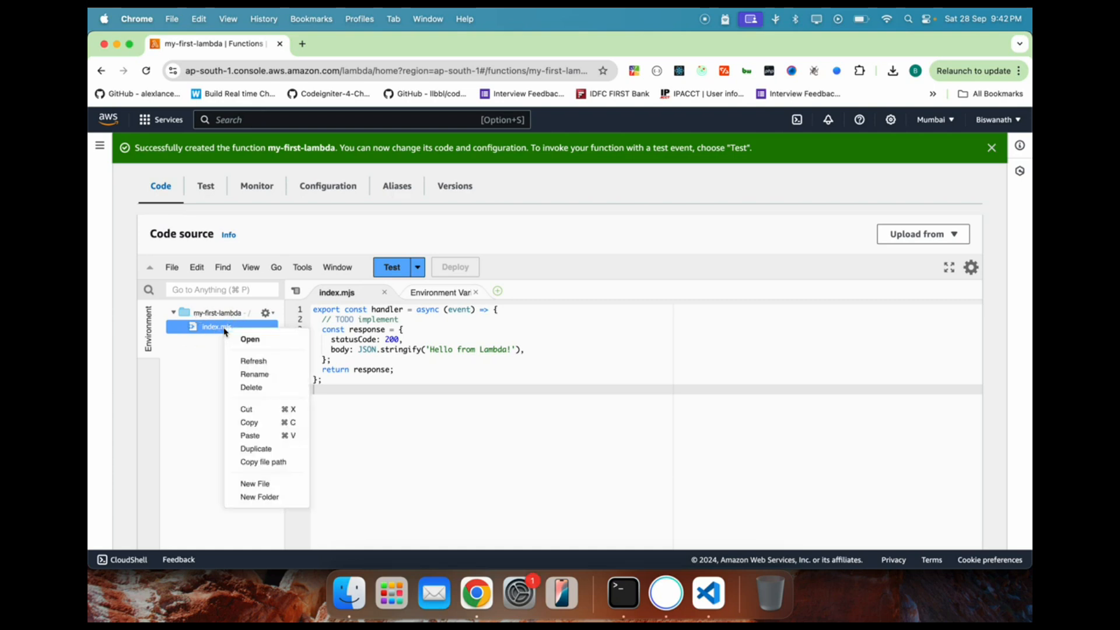
click(279, 376)
key(Right)
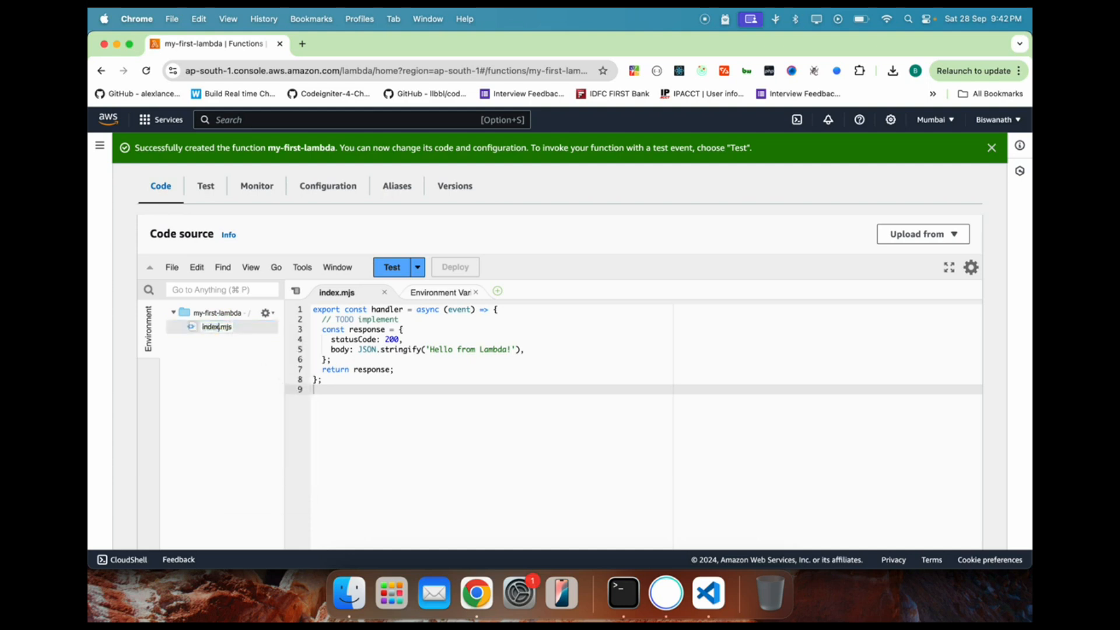
key(Return)
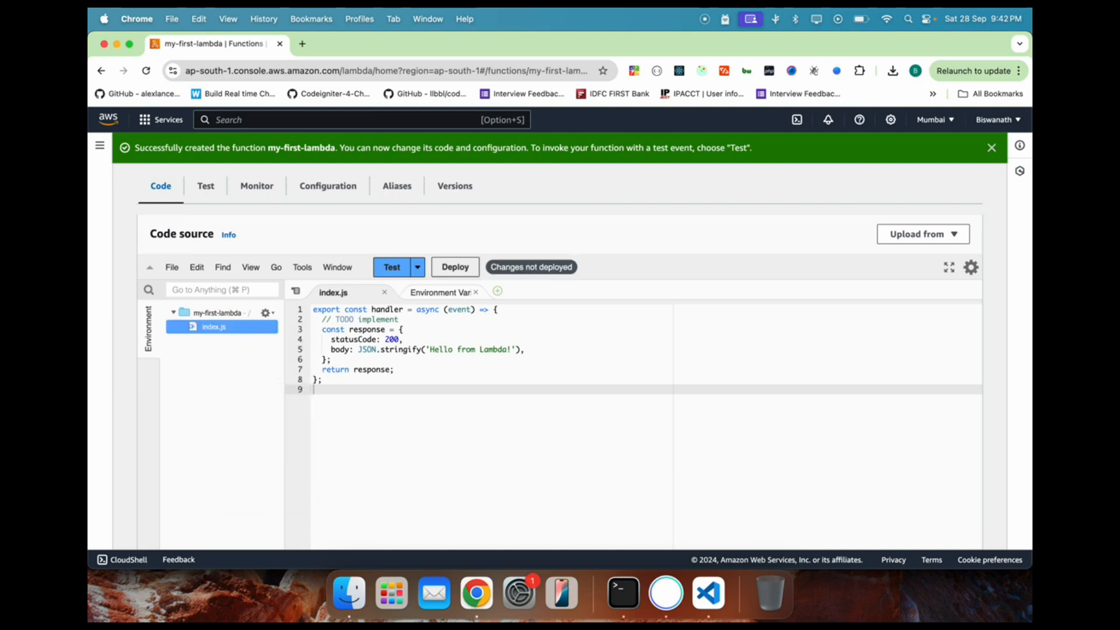
Switch to Finder and open lambda.js from the aws-teaching-test-resources folder in Visual Studio Code
click(562, 348)
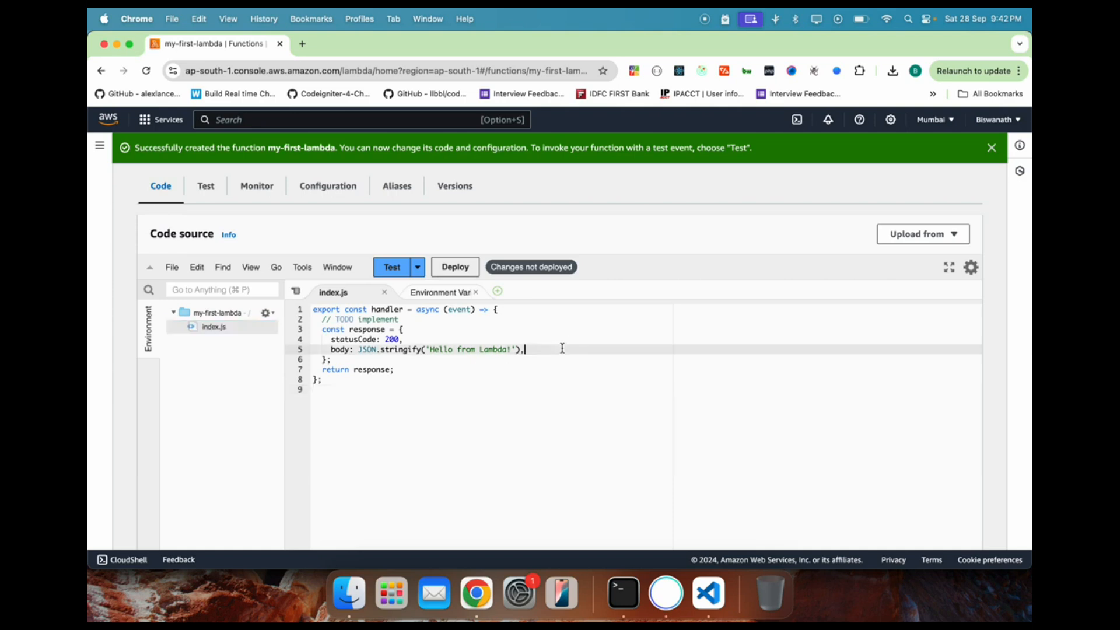
drag(395, 431, 367, 395)
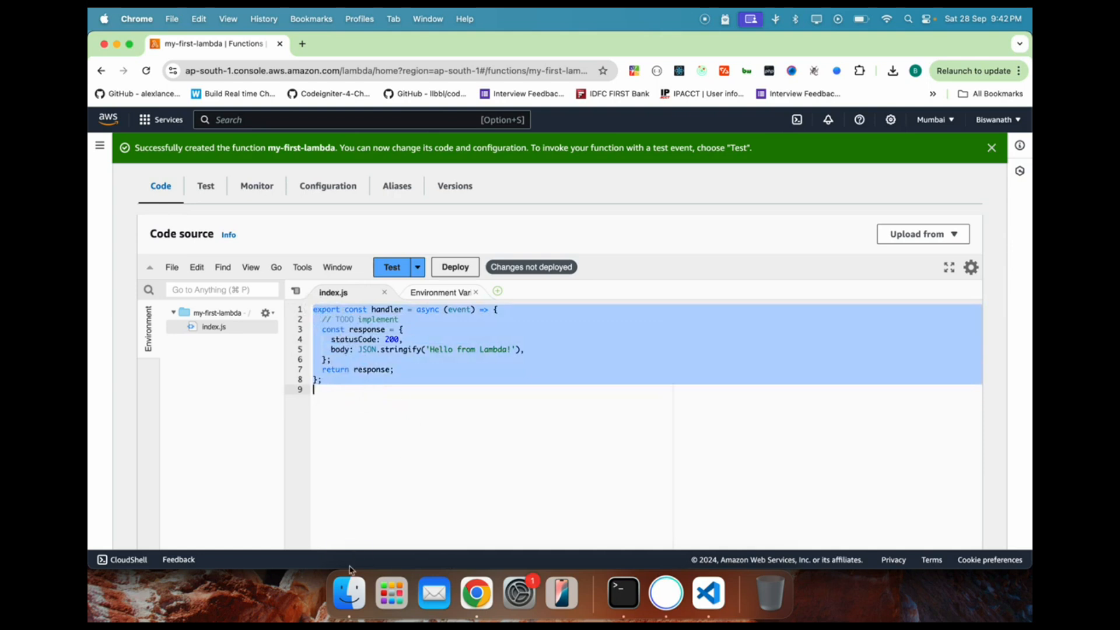
click(349, 592)
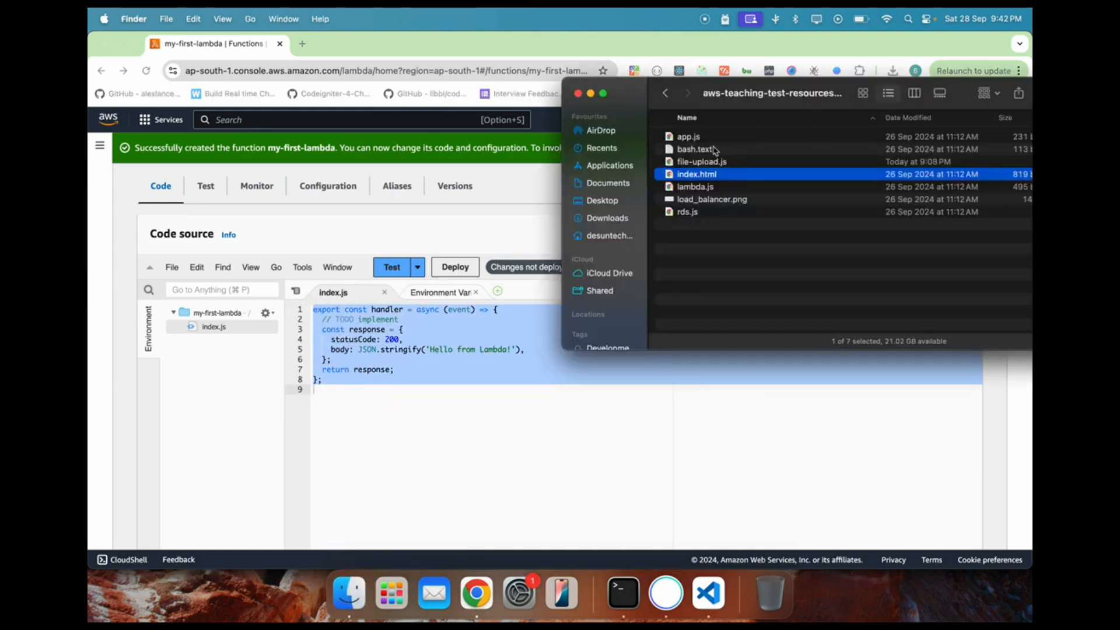
click(720, 187)
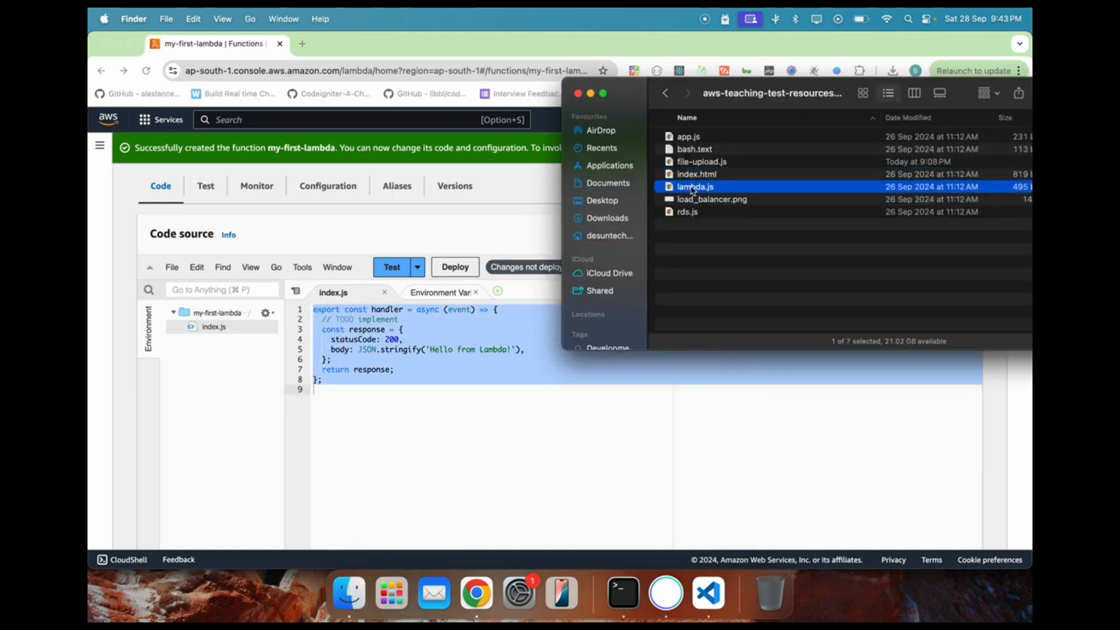
right_click(692, 188)
mouse_move(776, 207)
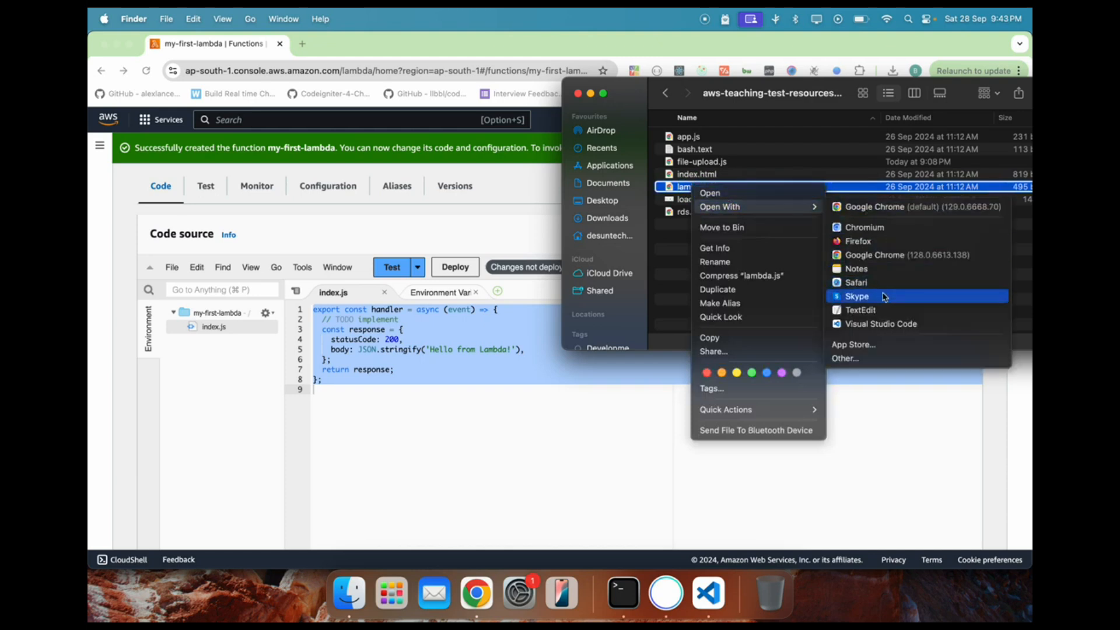
click(881, 324)
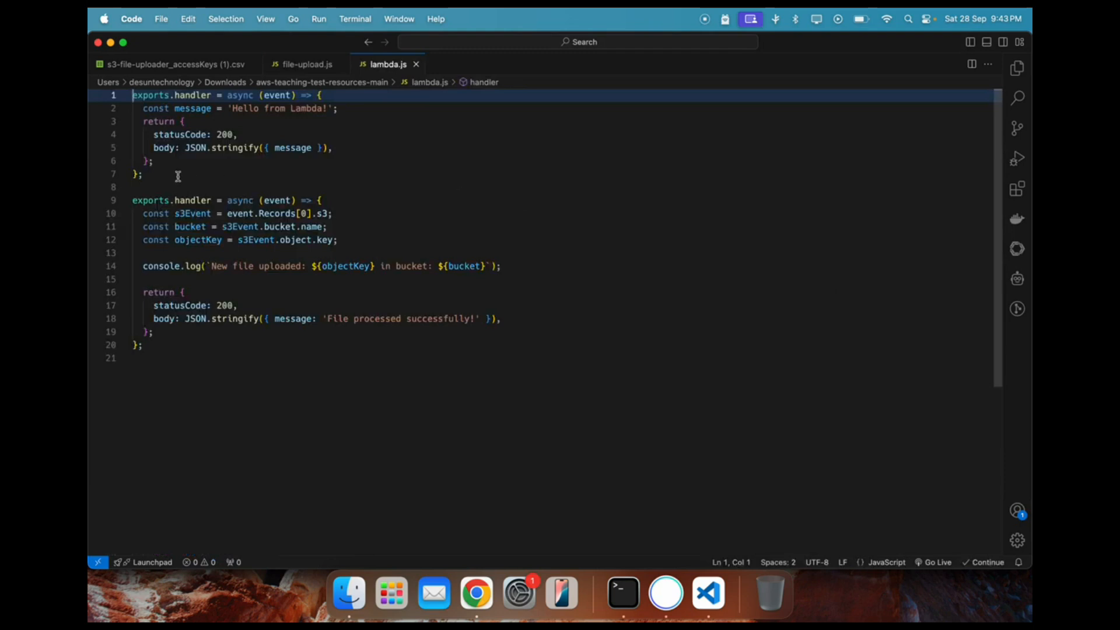
Copy the first exports.handler function, lines 1 to 7, from lambda.js
double_click(153, 161)
drag(147, 174, 133, 95)
key(cmd+c)
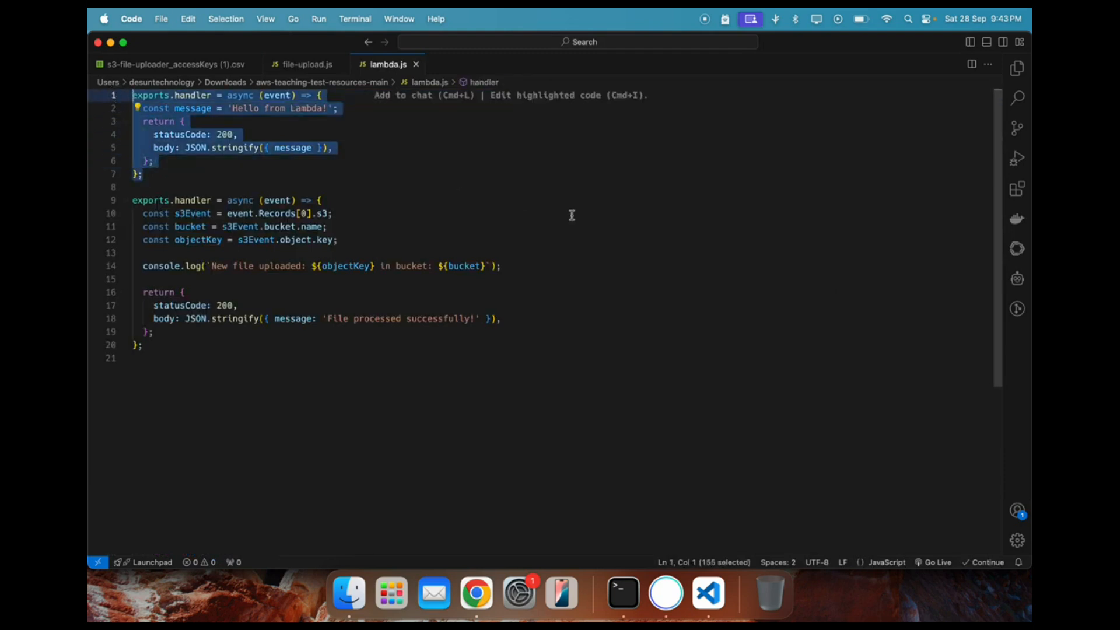
Switch back to Chrome and paste the copied handler below the default code in index.js, separated by blank lines
key(super+Tab)
key(super+Tab)
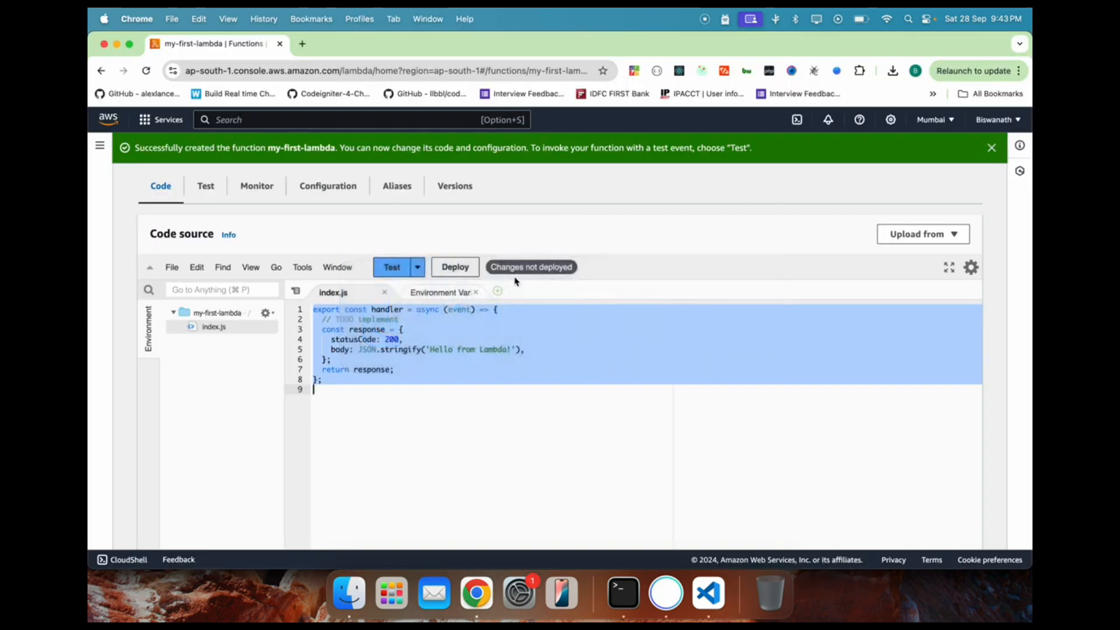
click(385, 392)
key(Return)
key(Return)
key(cmd+v)
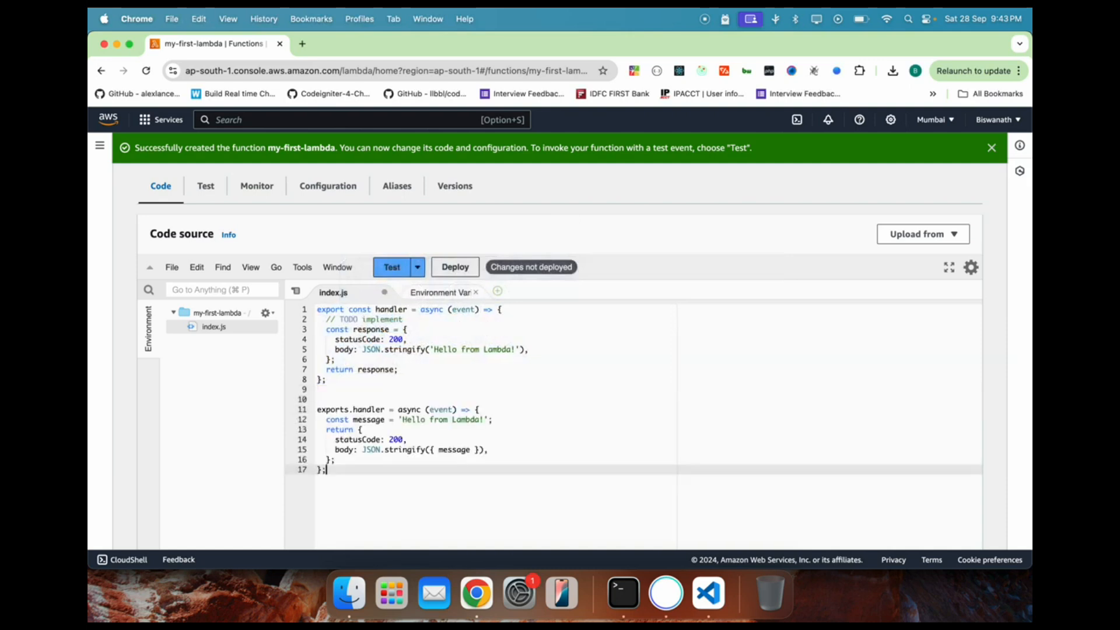
Delete the default export const handler block and the blank lines above the pasted exports.handler in index.js
drag(326, 469, 318, 295)
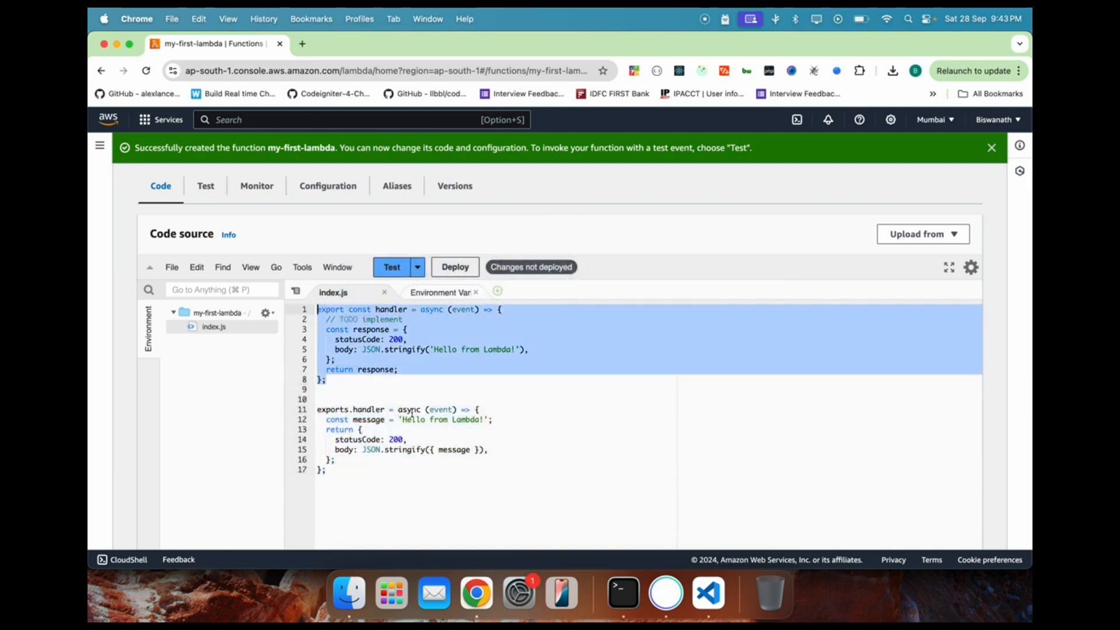
click(387, 393)
drag(356, 399, 287, 303)
key(BackSpace)
key(Delete)
click(489, 349)
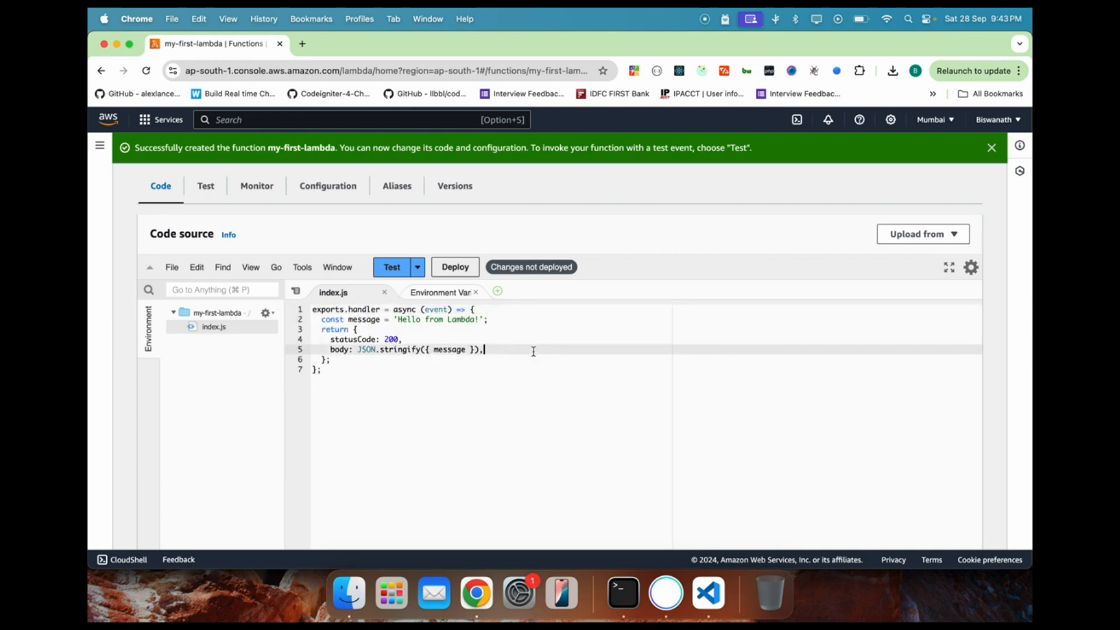
Deploy the updated index.js code of my-first-lambda
drag(358, 392, 304, 317)
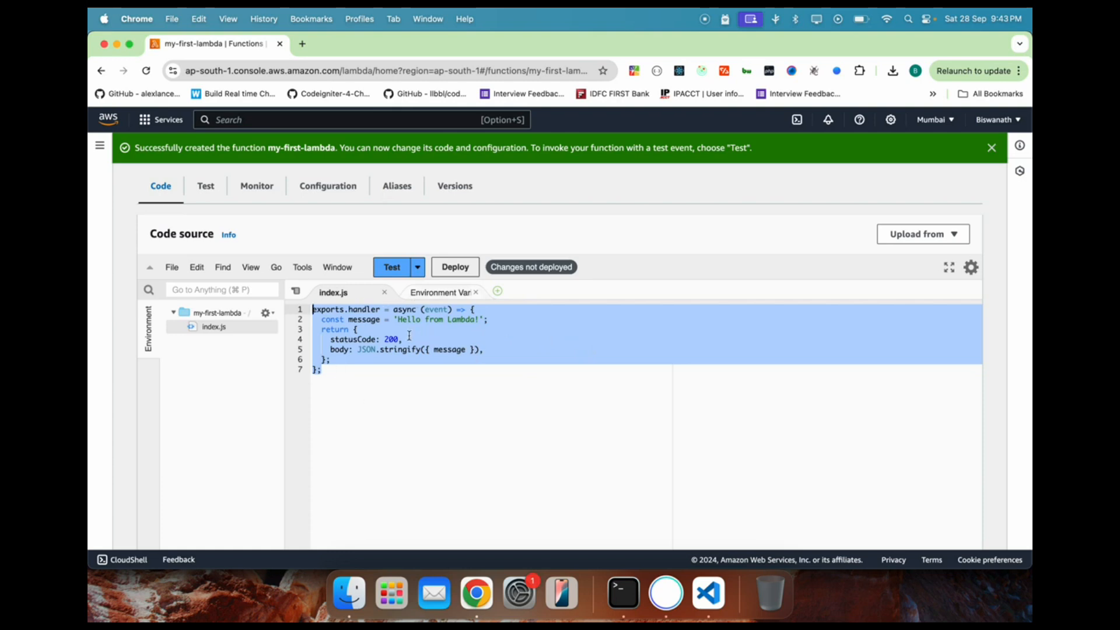
click(458, 271)
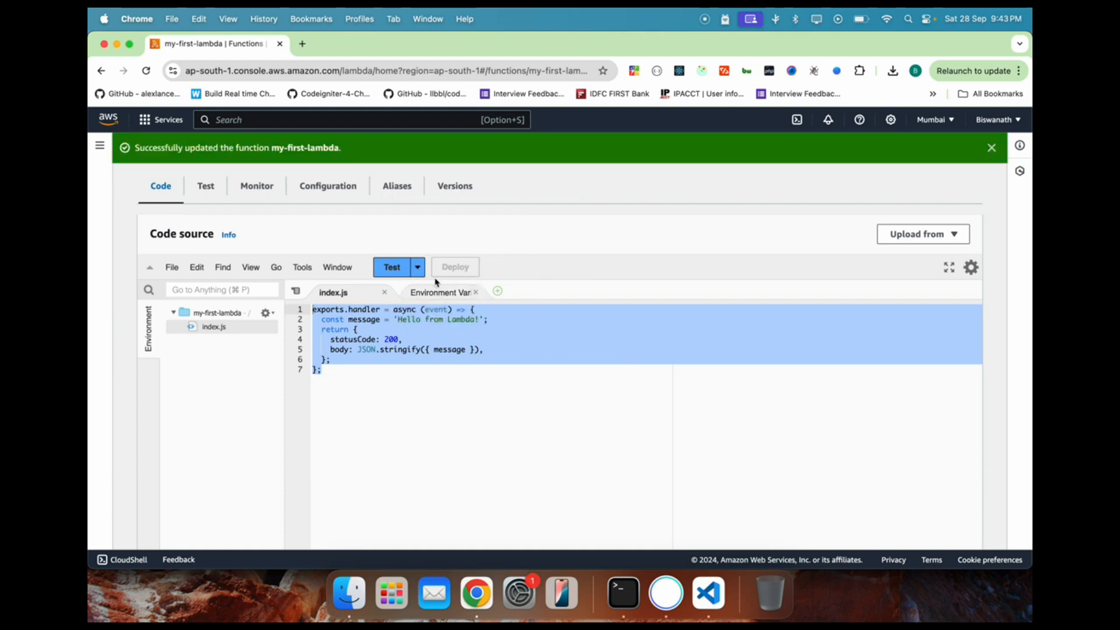
Create and save a private test event named test-event using the hello-world template
click(392, 267)
scroll(432, 257, down, 3)
click(421, 255)
text(test)
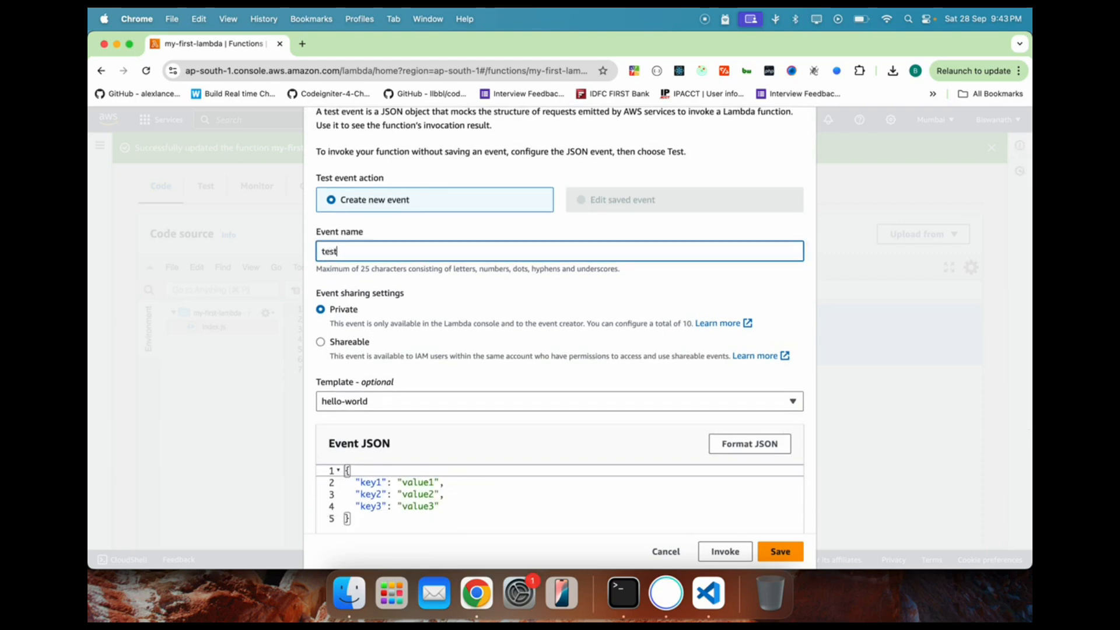
text(-event)
click(746, 405)
click(747, 407)
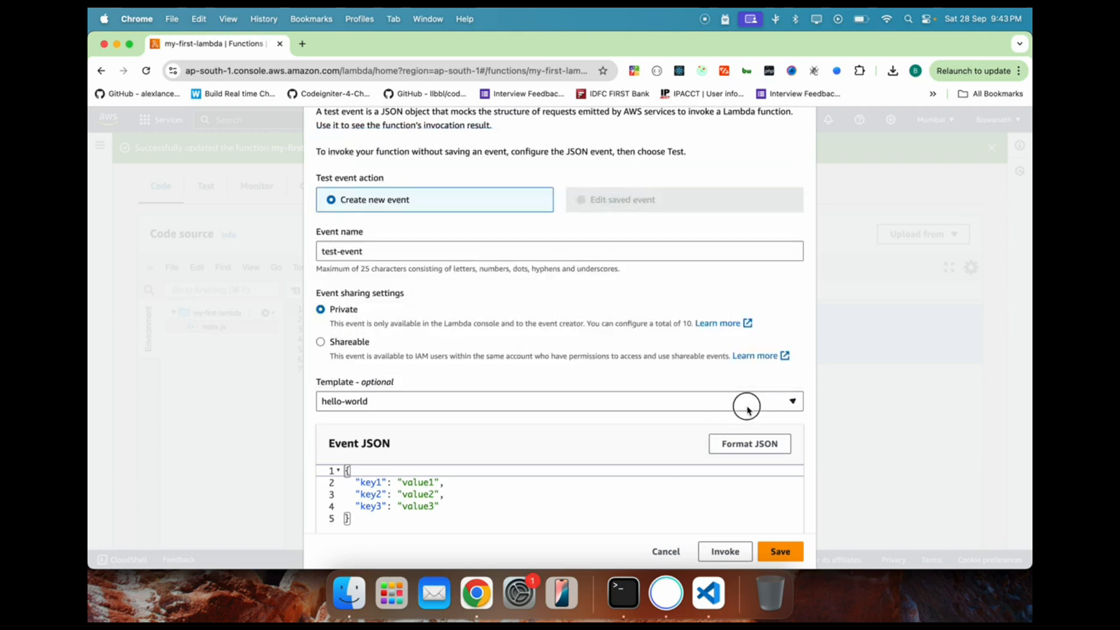
click(781, 552)
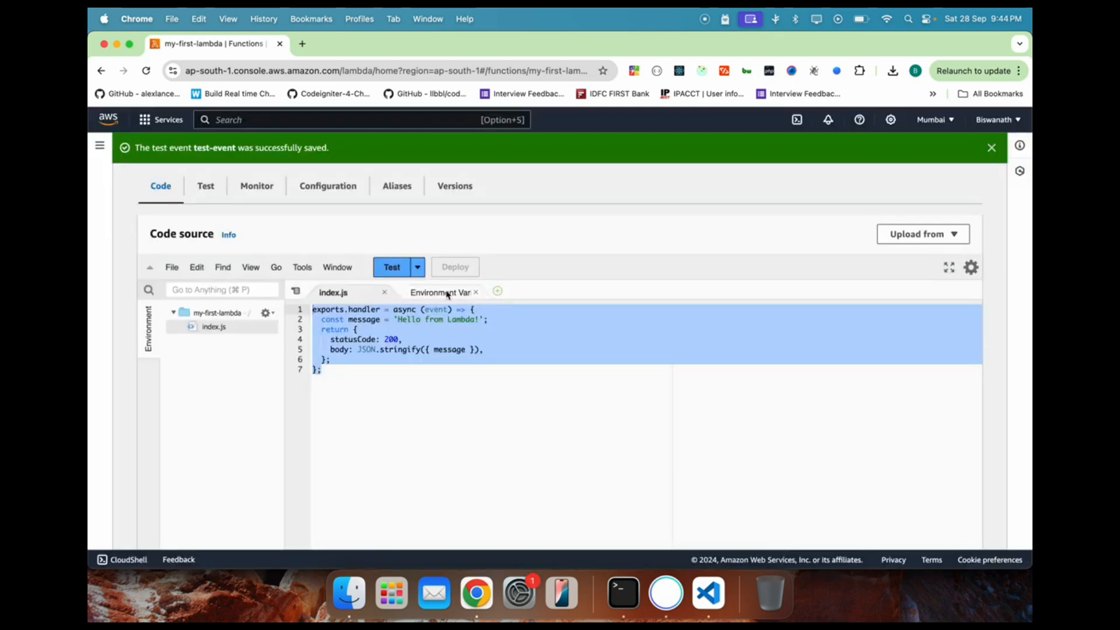
Run the function with test-event and inspect the response in the execution results
click(400, 273)
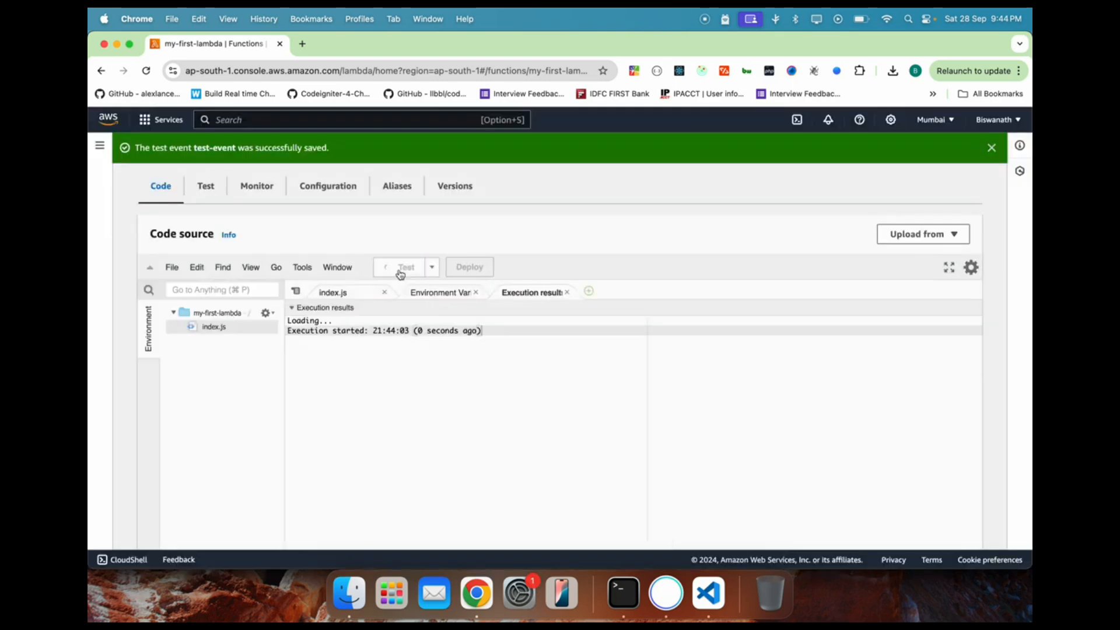
drag(332, 389, 276, 362)
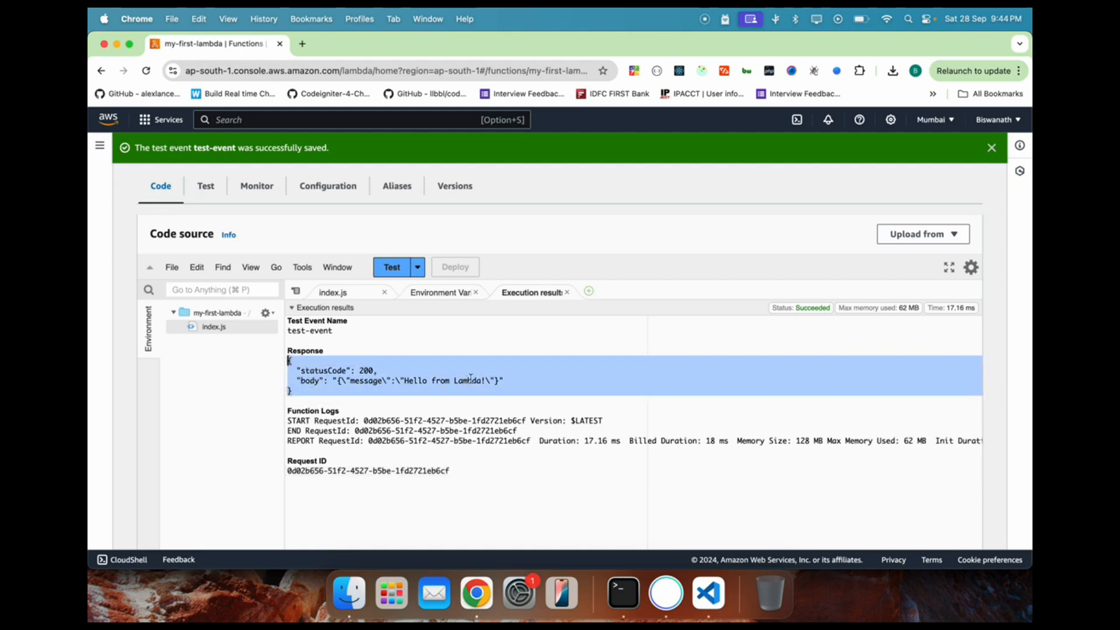
Return to the index.js code and close the Environment Variables file view
click(335, 293)
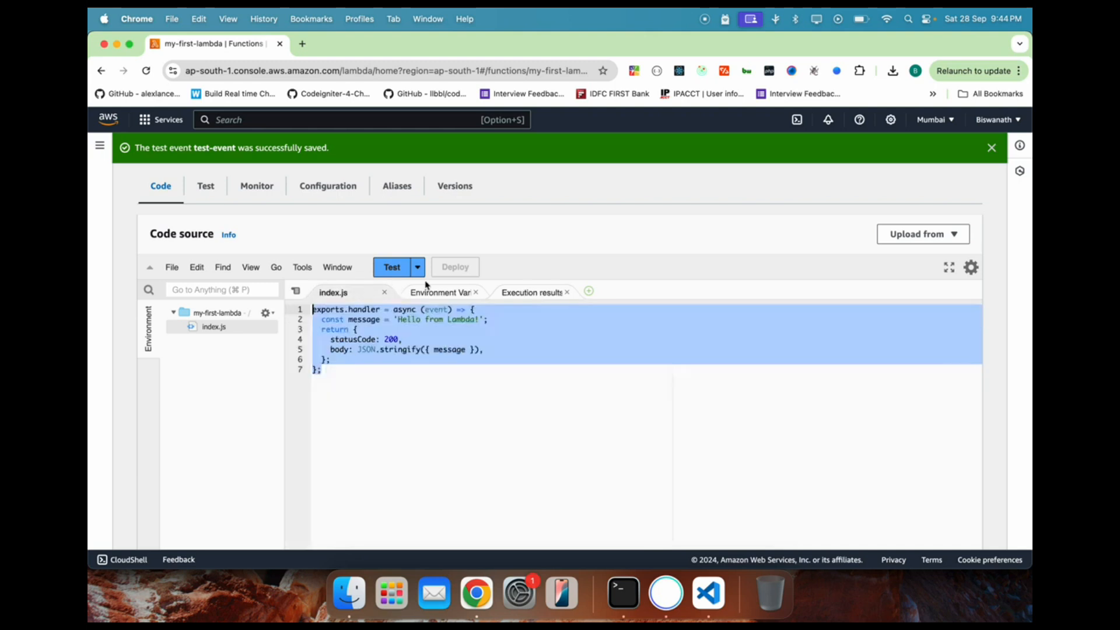
click(475, 292)
drag(344, 339, 501, 346)
click(501, 346)
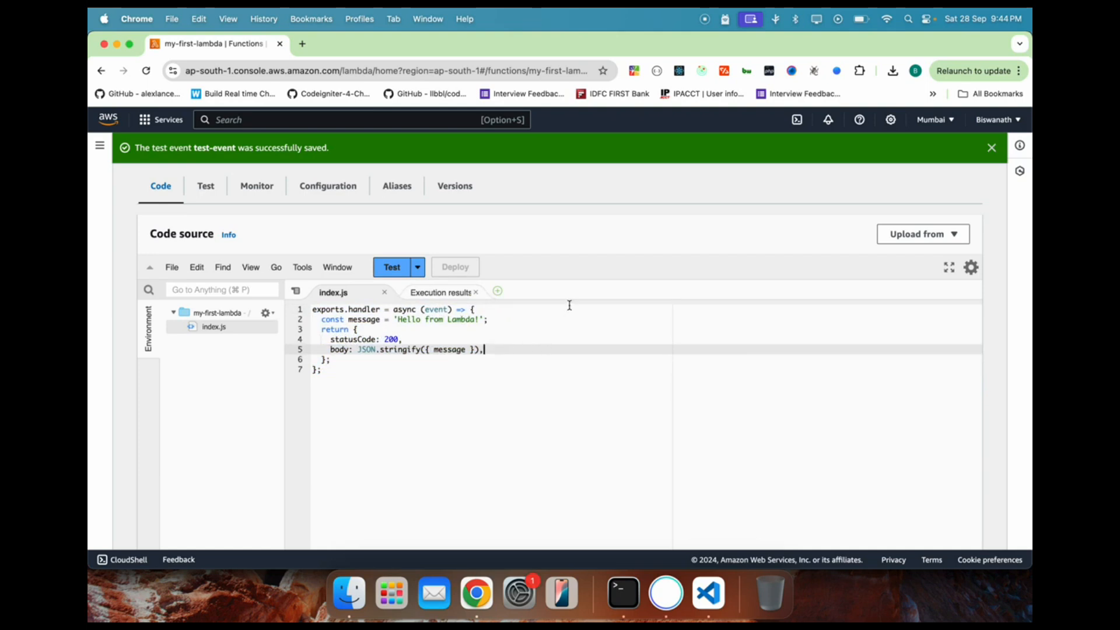
Search the AWS services for s3 and open the S3 Buckets page in a separate browser tab
scroll(569, 305, up, 6)
click(316, 119)
text(s3)
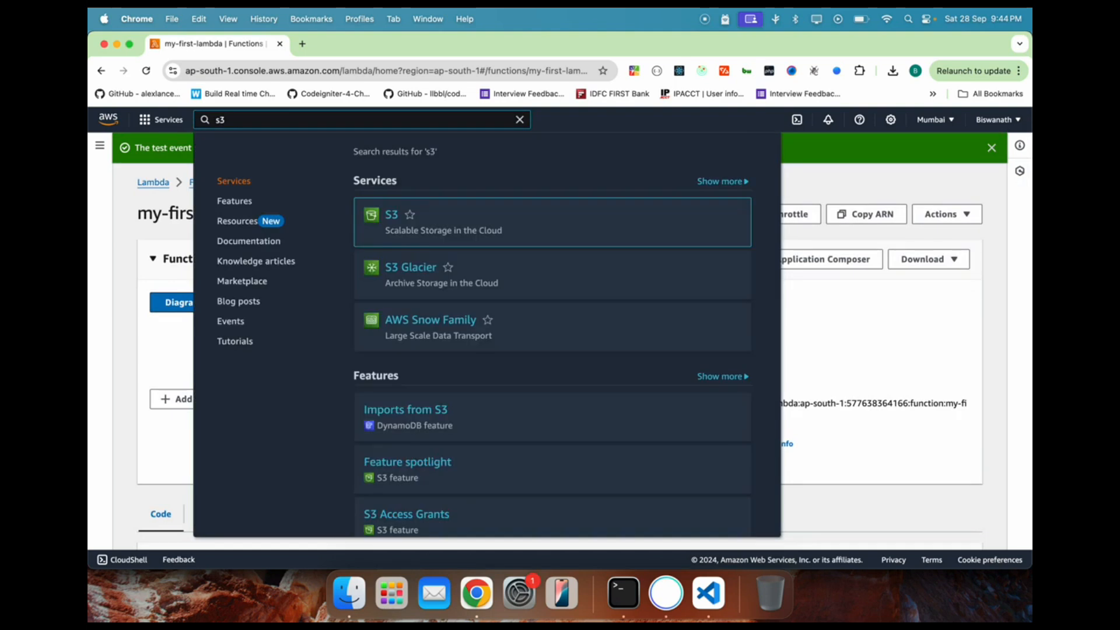
mouse_move(393, 217)
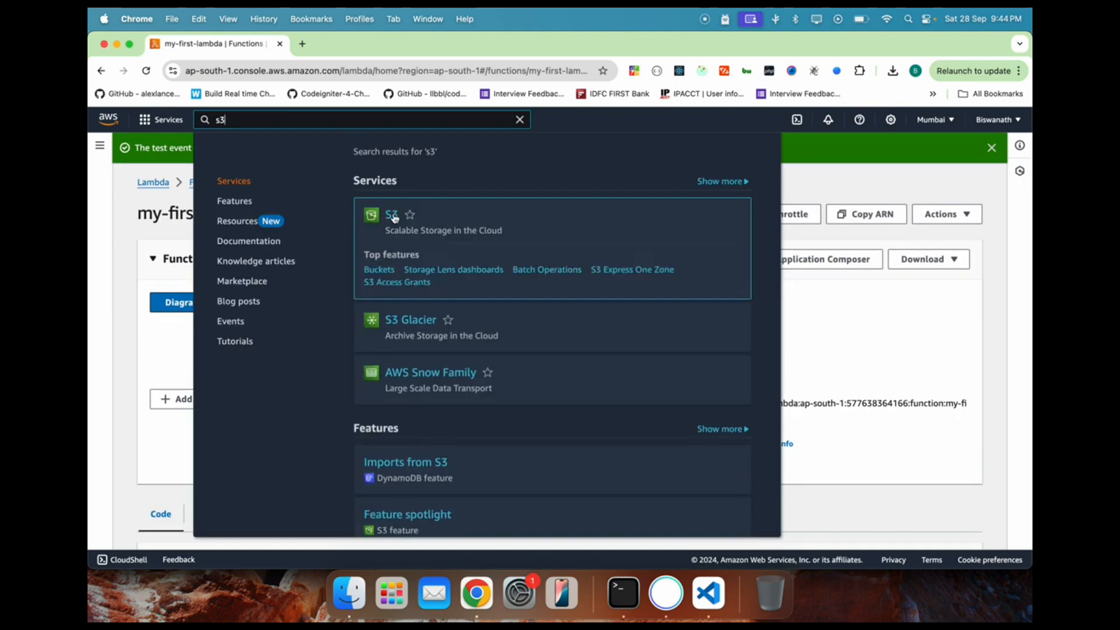
click(384, 272)
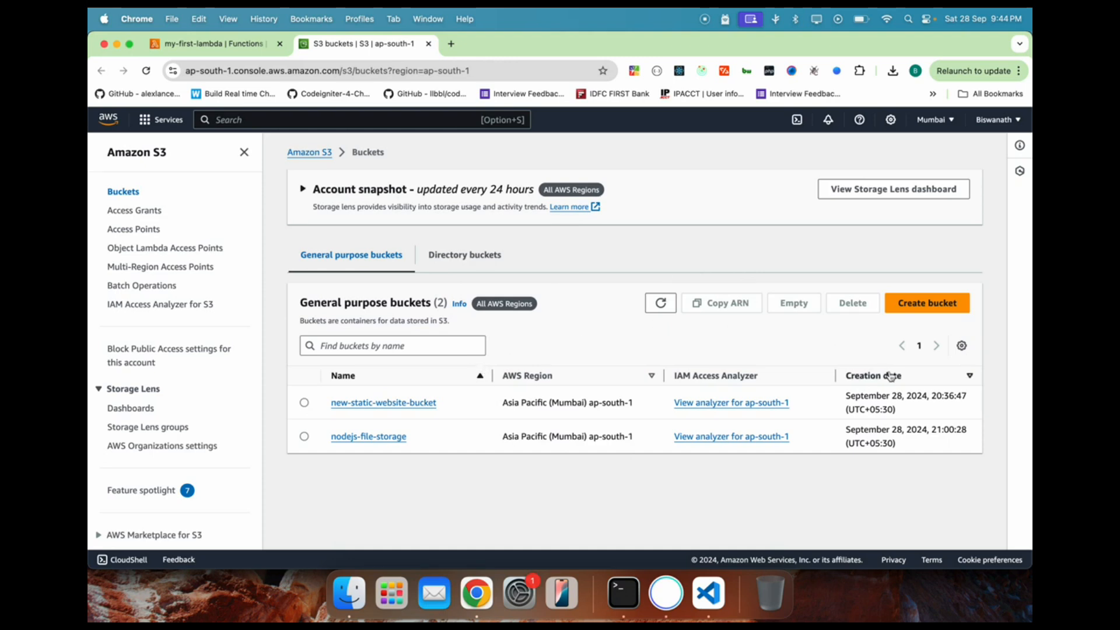
Create a general purpose S3 bucket named nodejs-lambda-bucket with the default settings
click(914, 309)
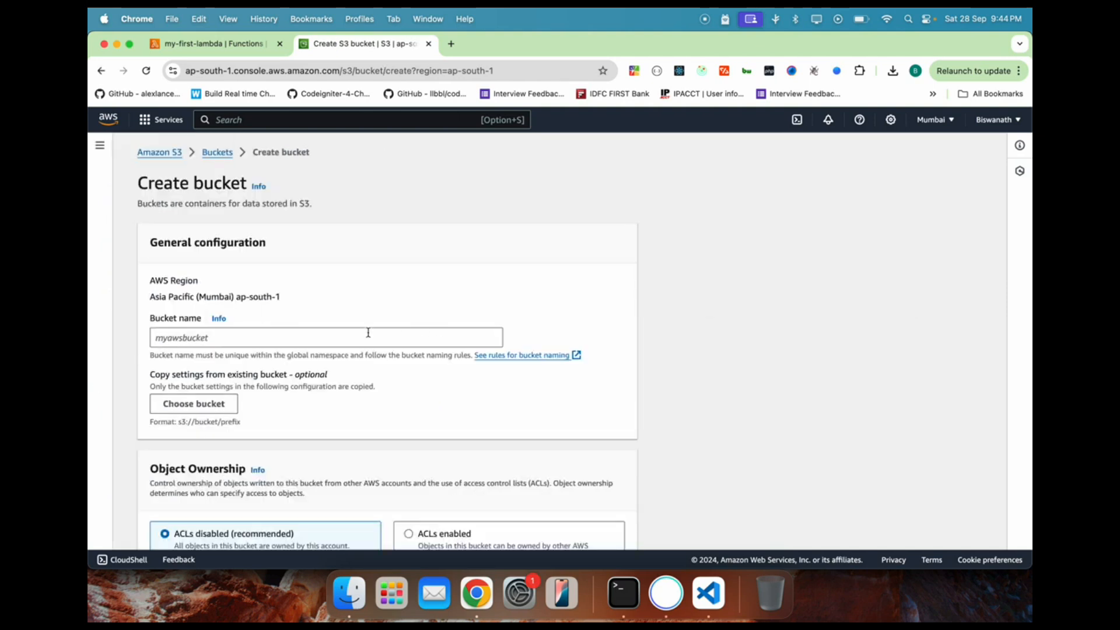
click(358, 337)
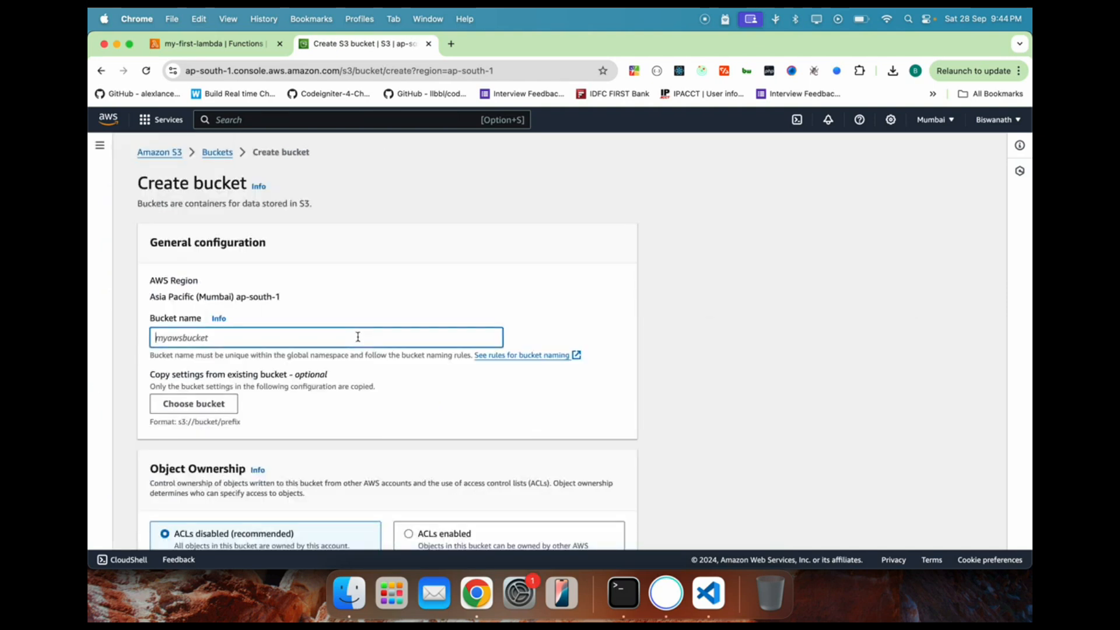
text(nodejs-lambda-bucket)
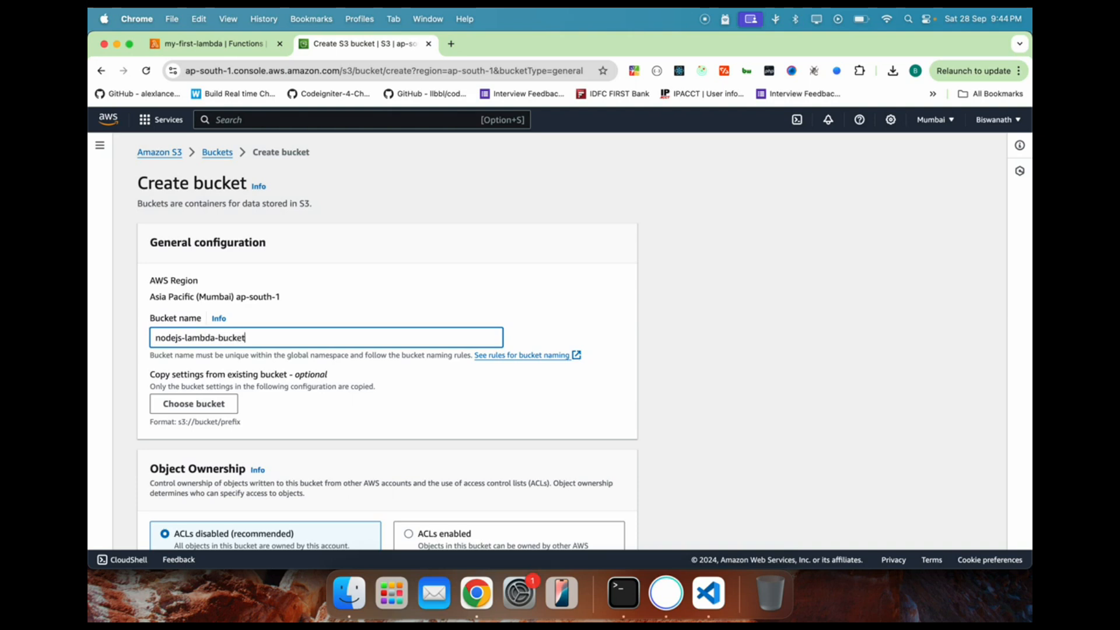
scroll(388, 341, down, 10)
scroll(387, 342, down, 10)
scroll(387, 341, up, 18)
scroll(388, 342, down, 15)
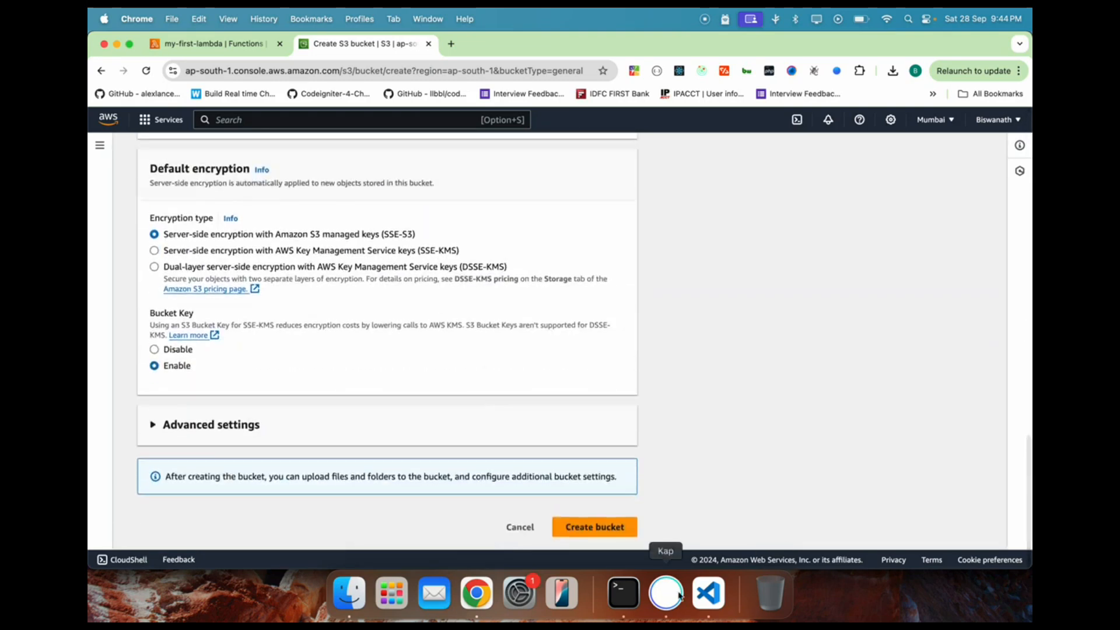
click(595, 526)
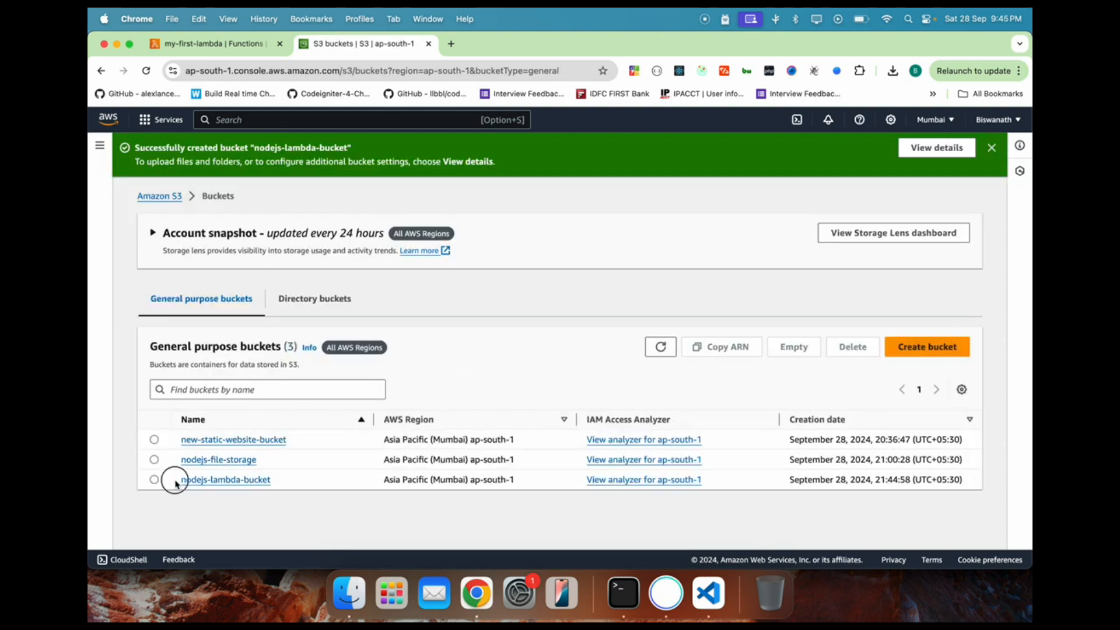
drag(175, 480, 297, 480)
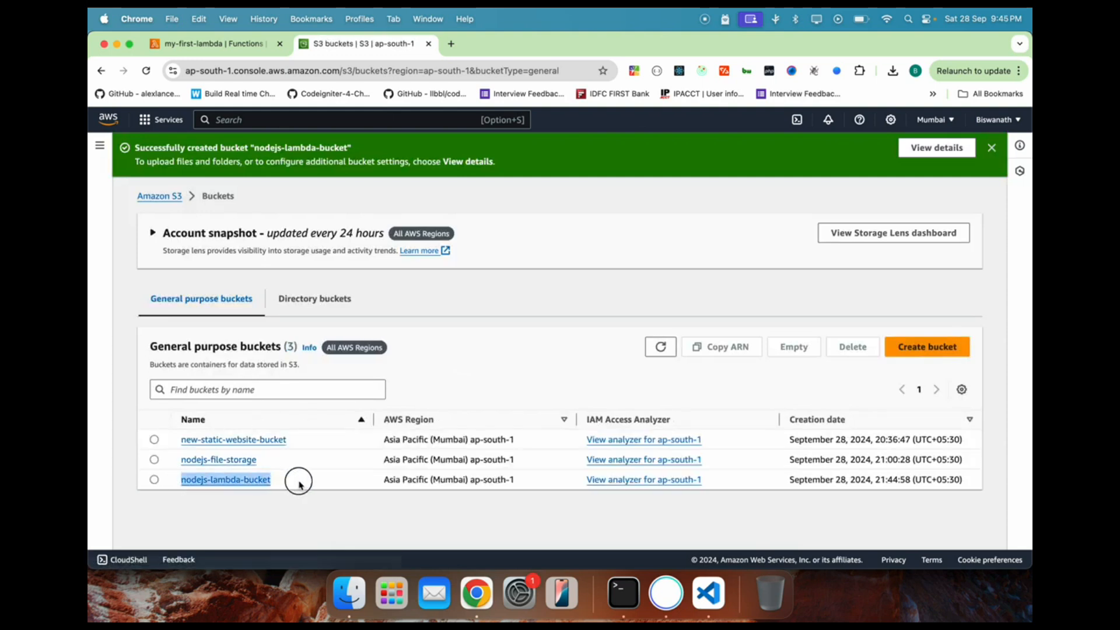
click(499, 339)
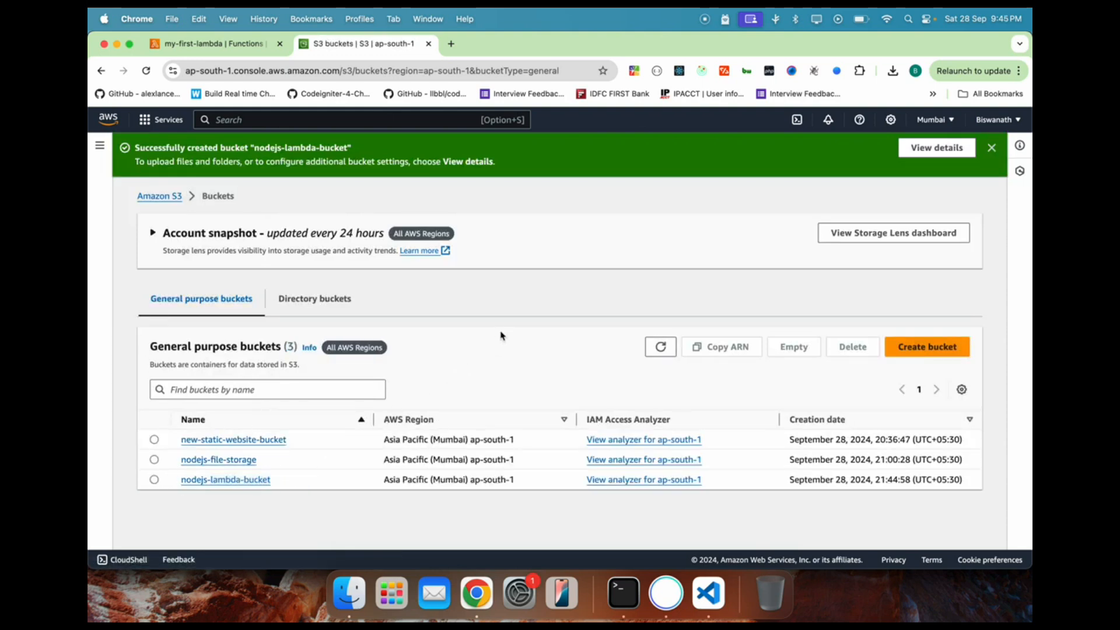
Go back to my-first-lambda and start adding a trigger with S3 as its source
click(215, 43)
click(104, 196)
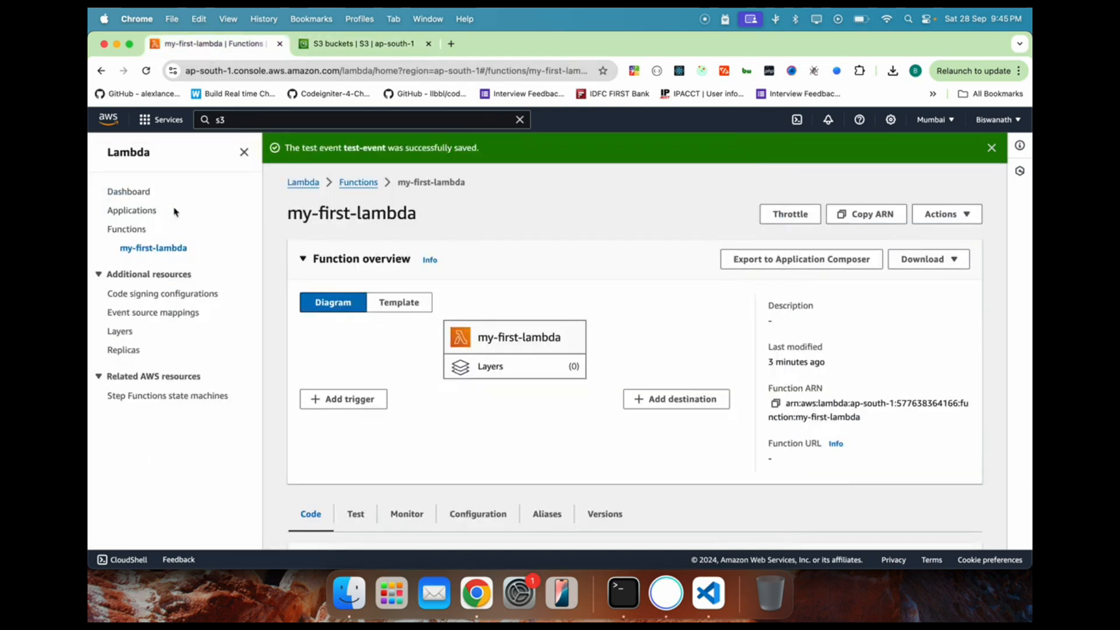
scroll(443, 263, down, 3)
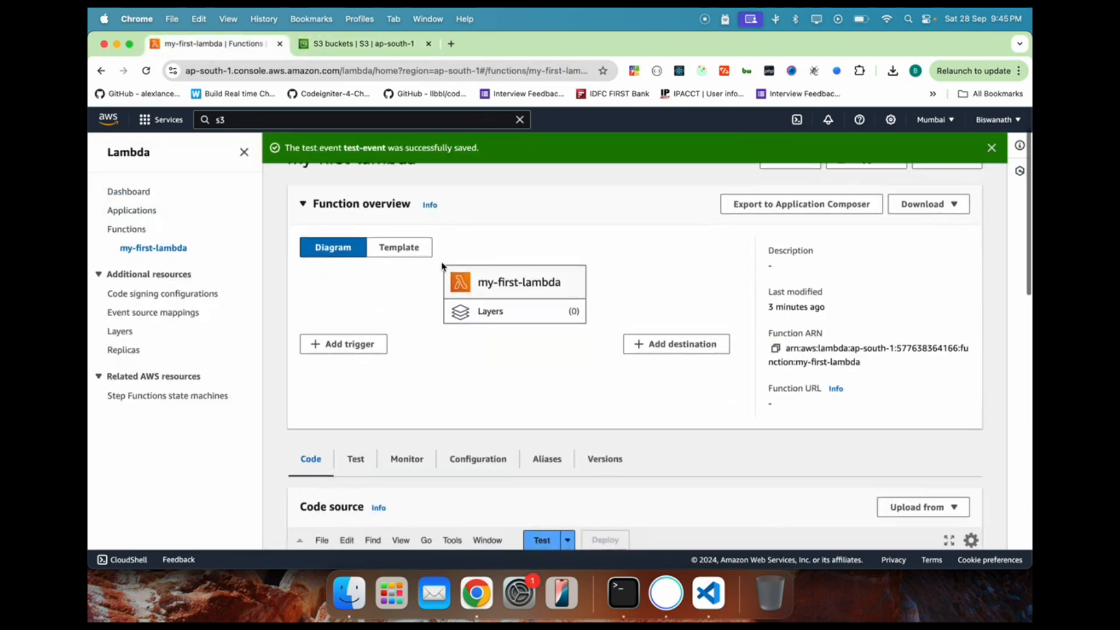
click(351, 309)
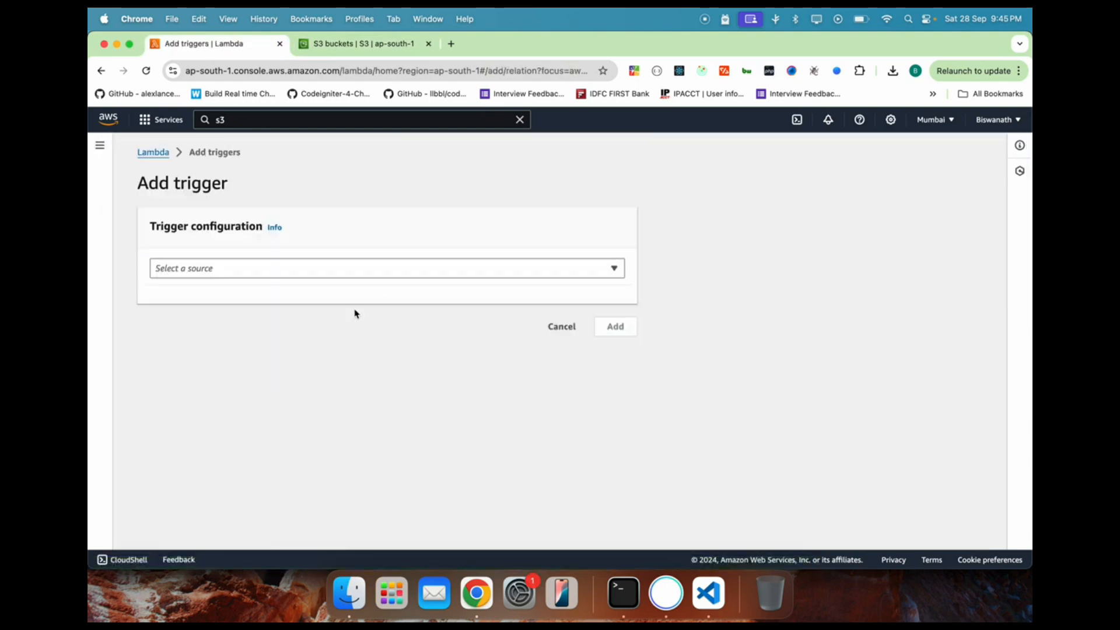
click(397, 269)
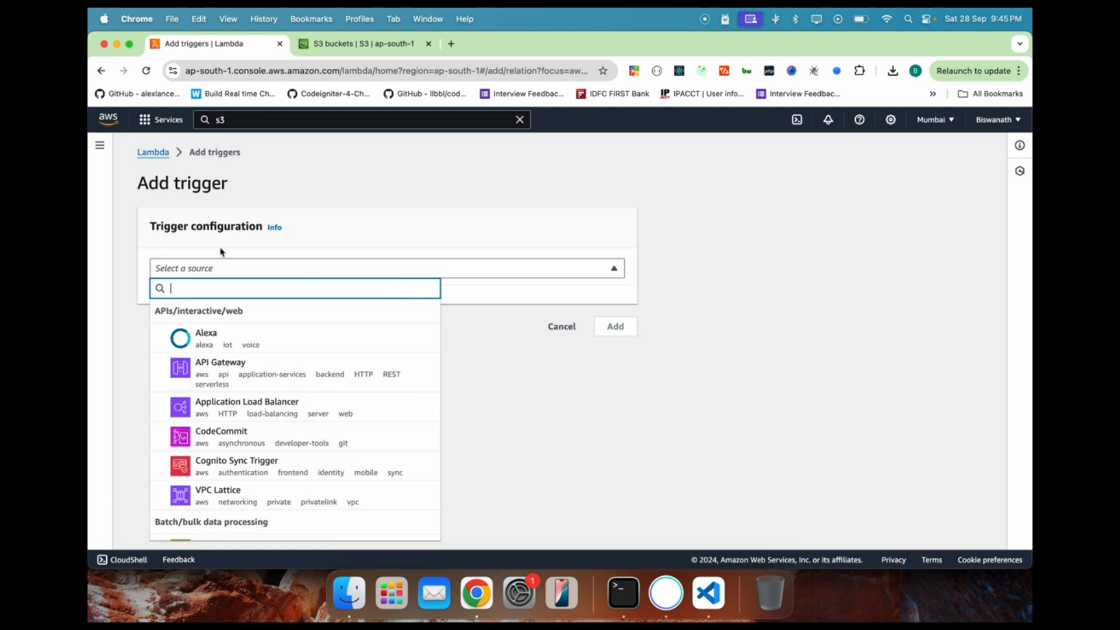
text(s3)
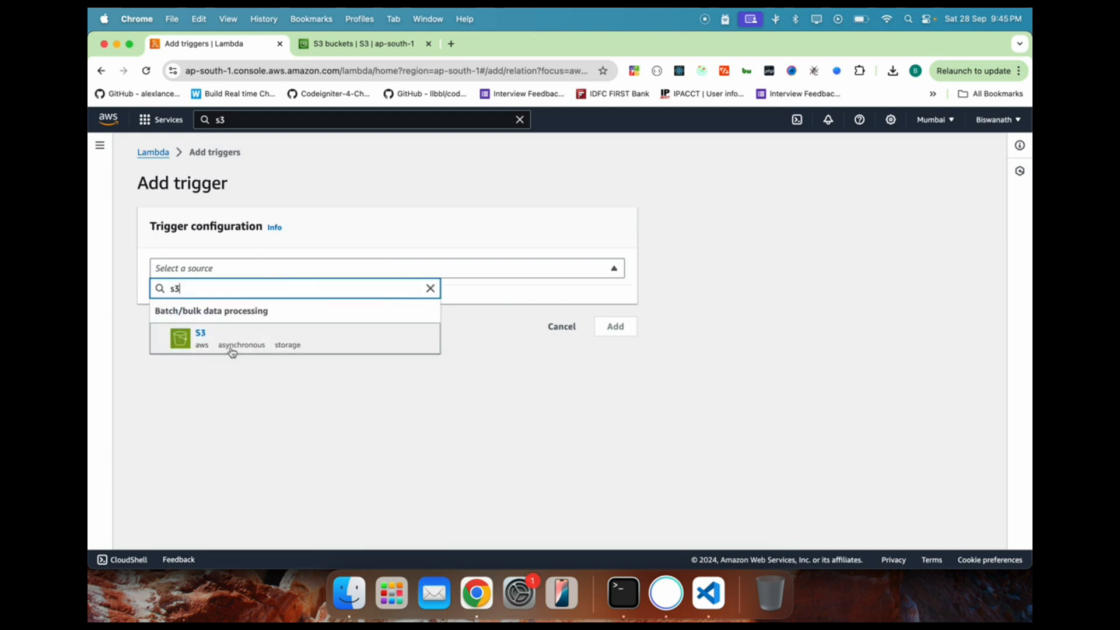
click(294, 345)
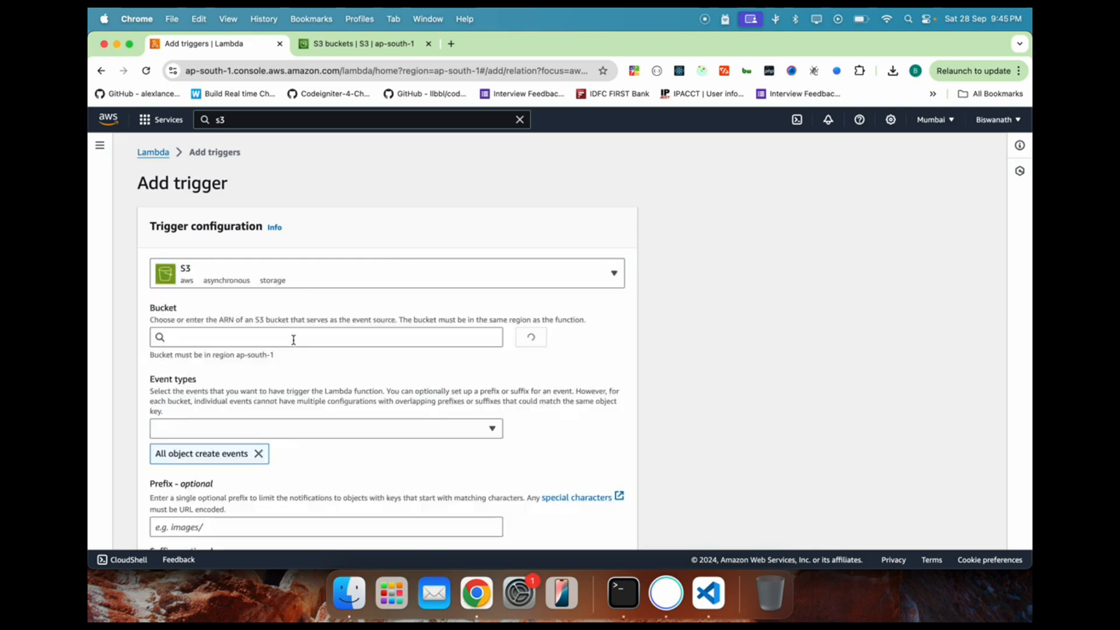
Choose nodejs-lambda-bucket as the bucket for the S3 trigger
scroll(290, 277, down, 3)
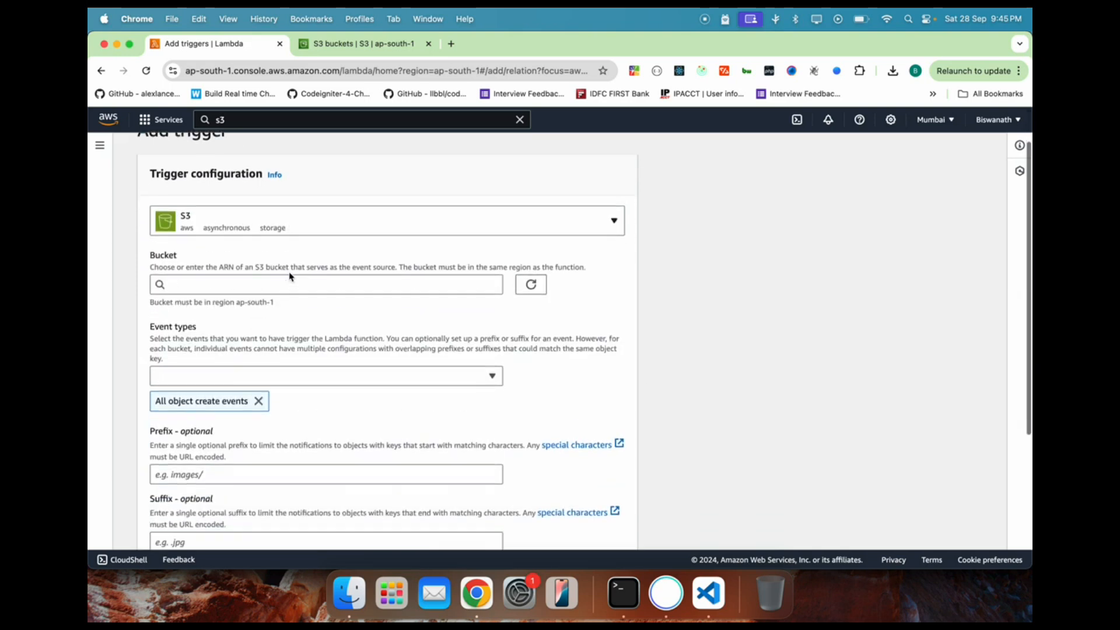
click(297, 258)
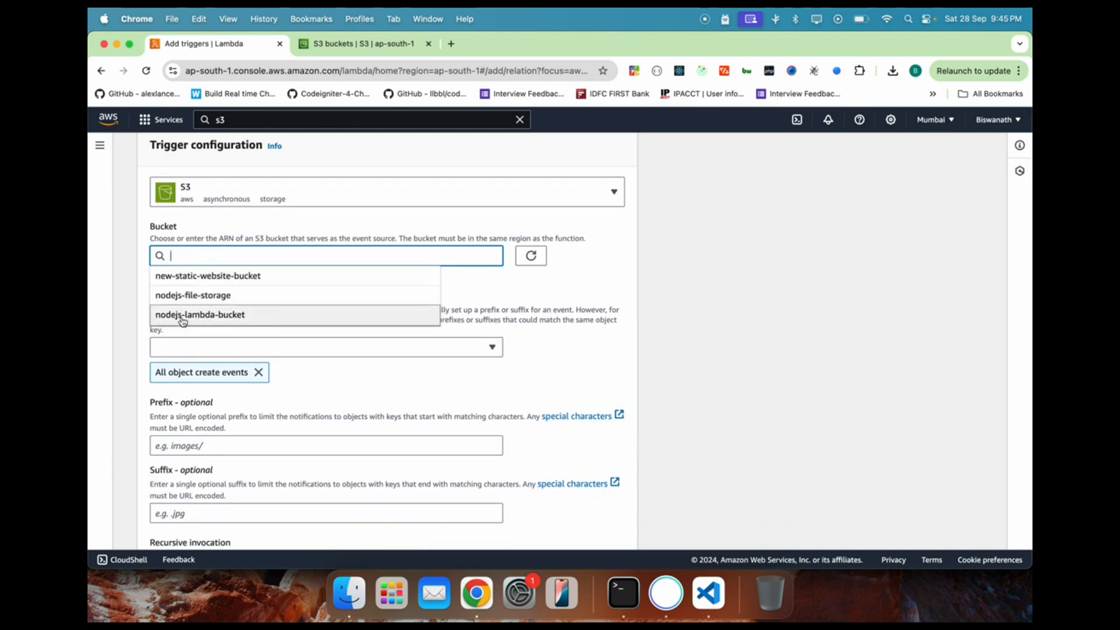
click(235, 318)
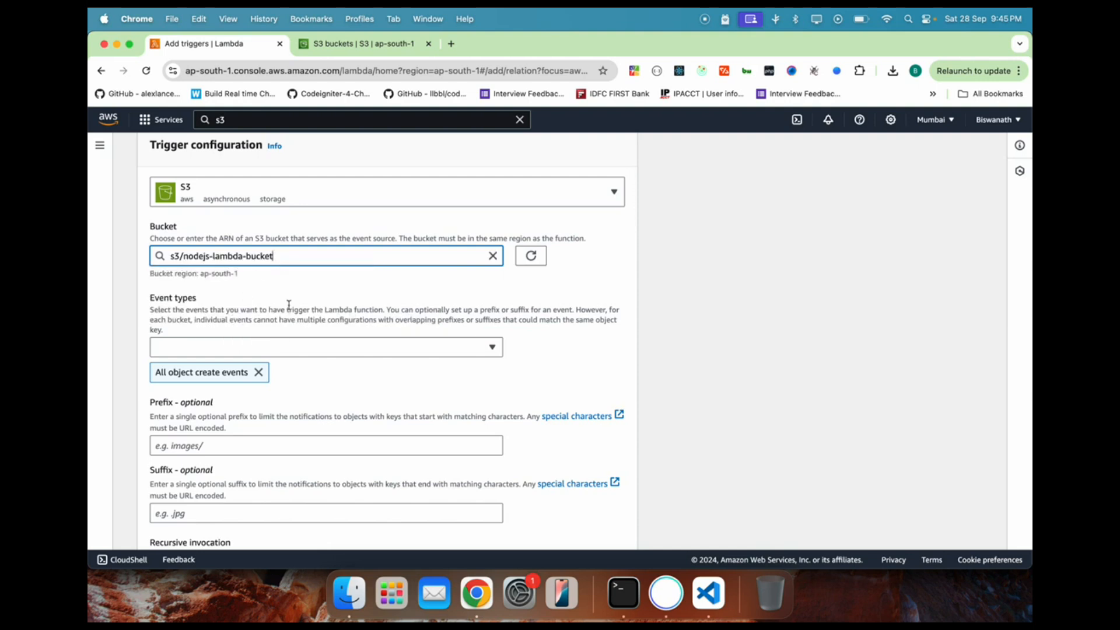
Review the event types available for the S3 trigger, including the object create, delete and restore events
scroll(290, 310, down, 5)
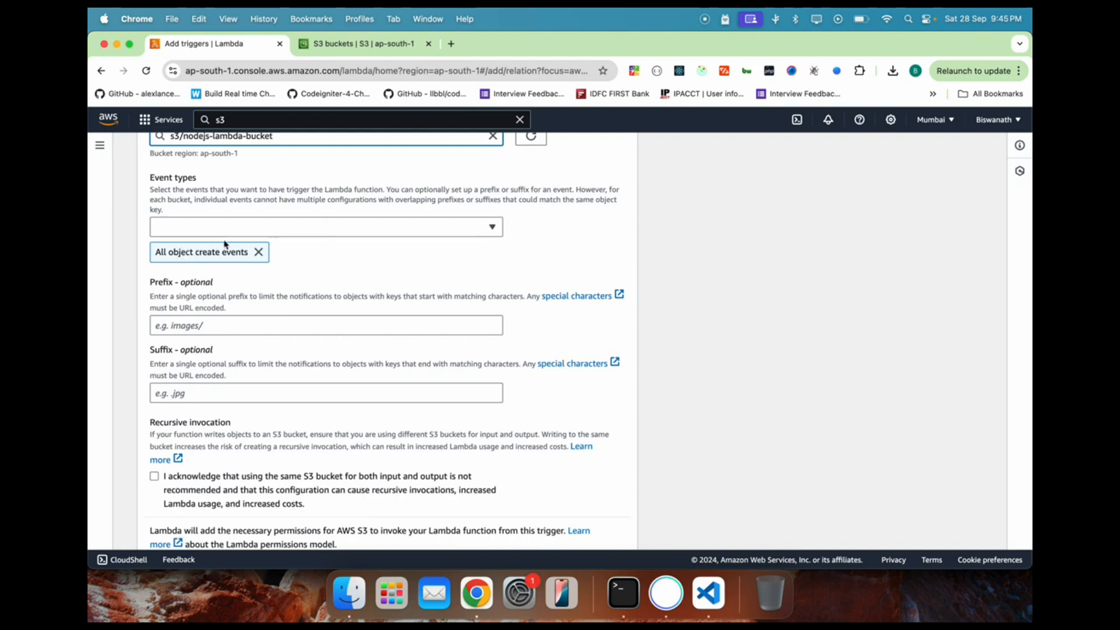
click(158, 252)
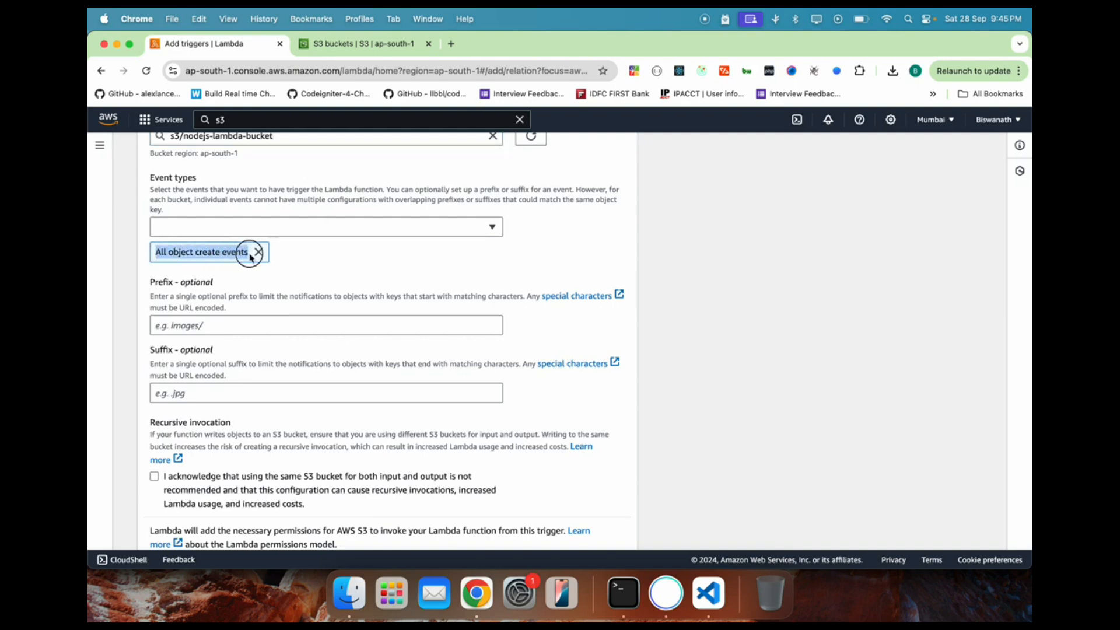
click(320, 231)
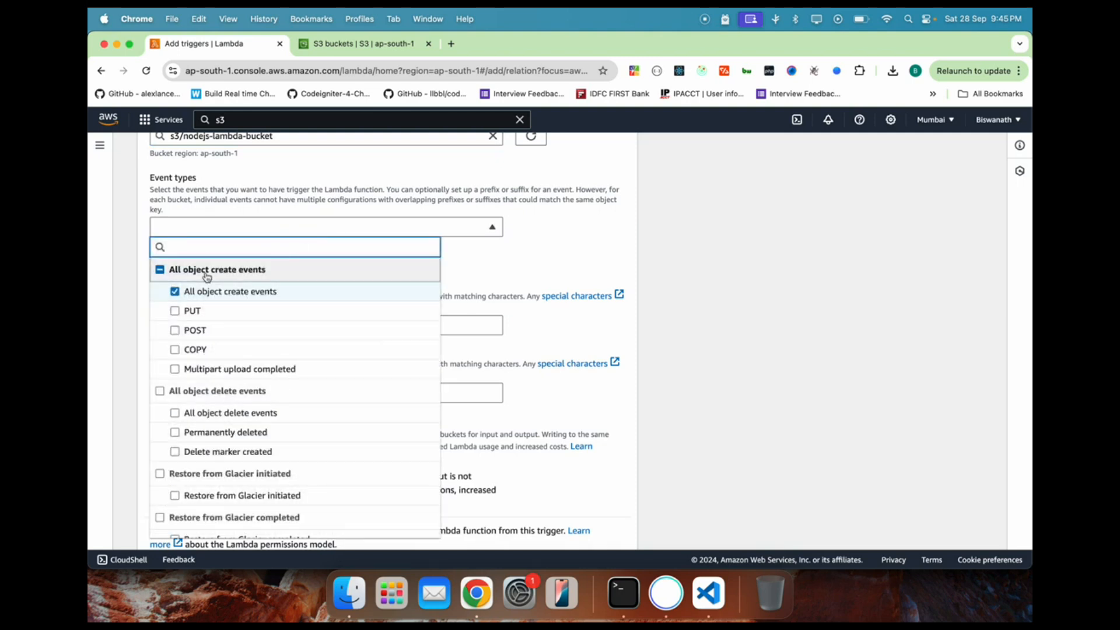
click(479, 267)
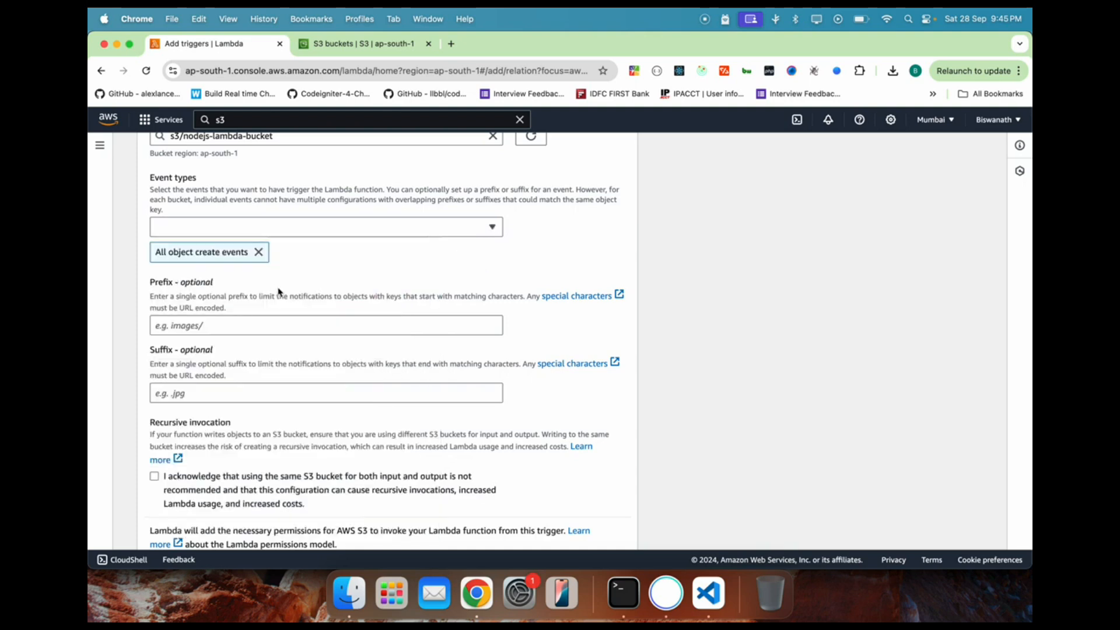
click(367, 227)
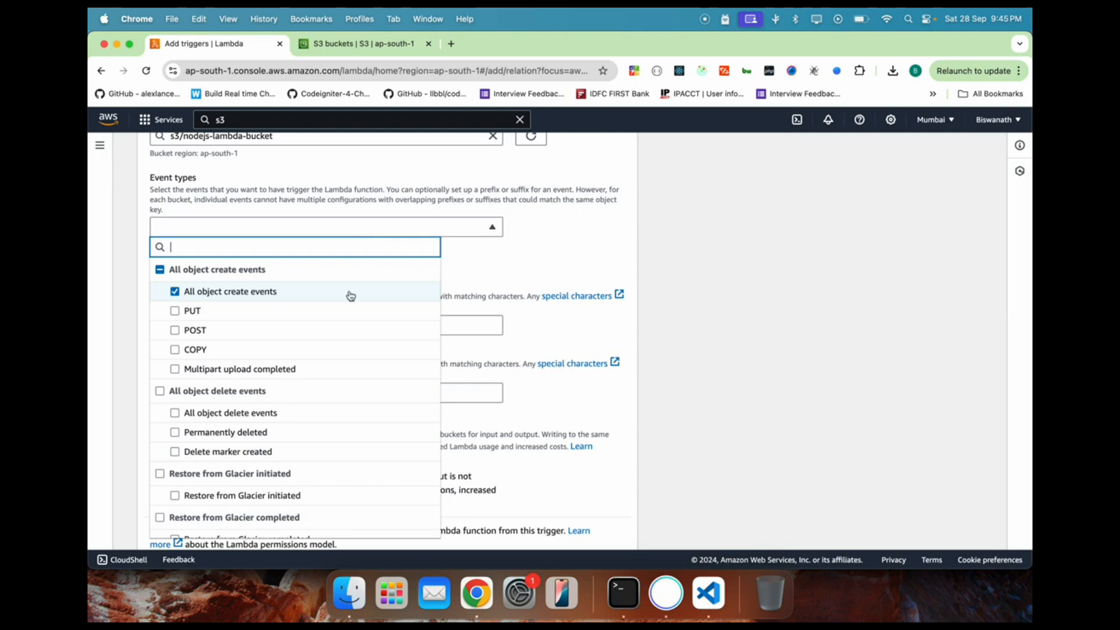
scroll(321, 385, down, 2)
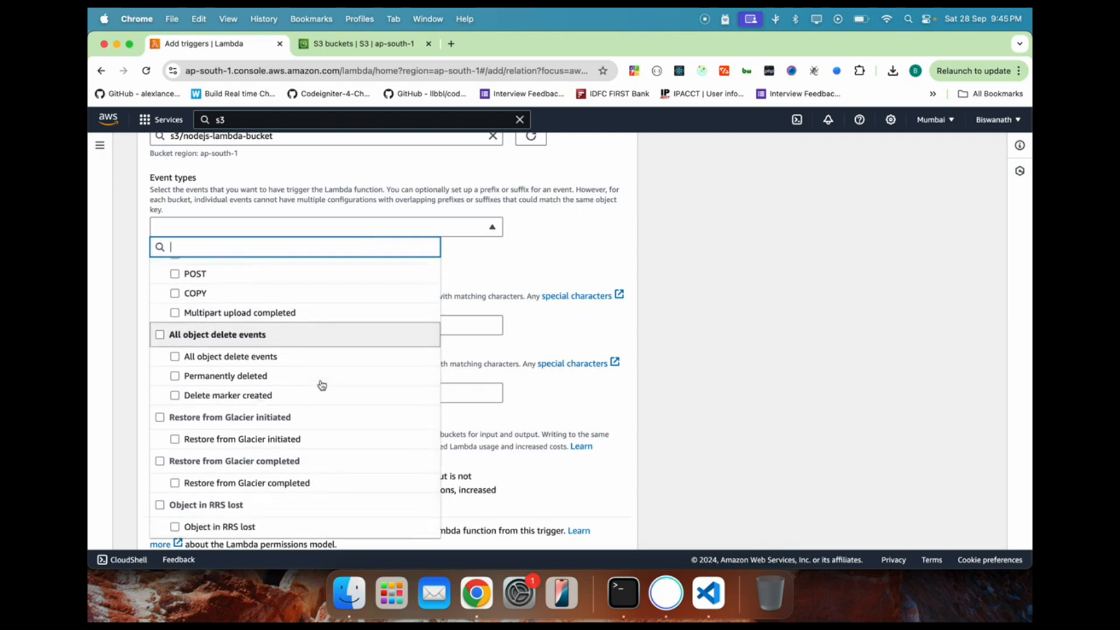
scroll(368, 325, down, 3)
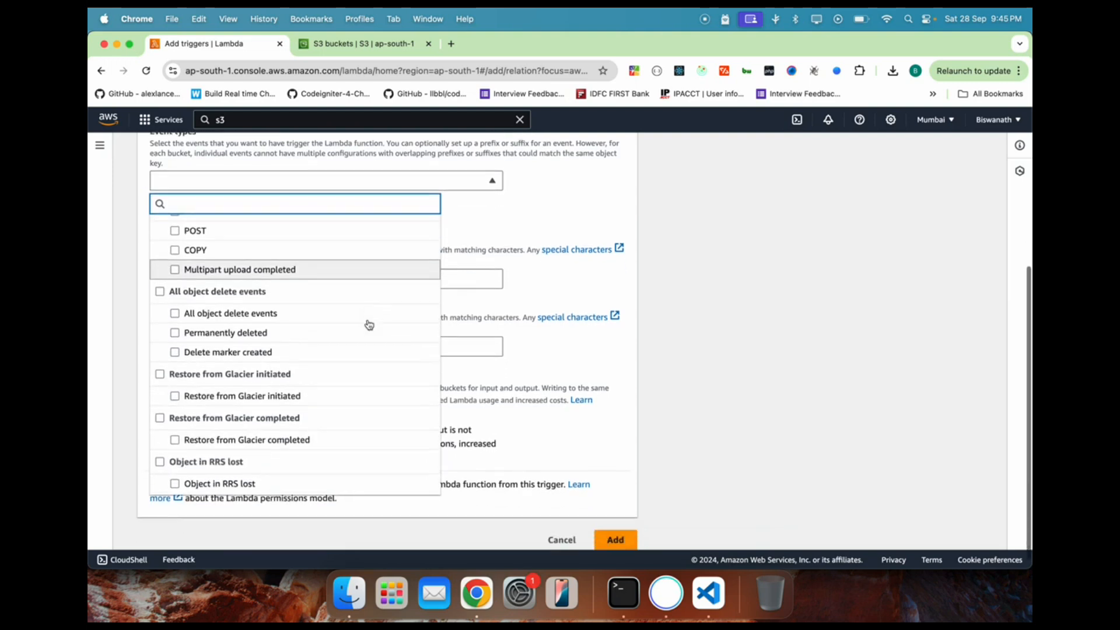
scroll(367, 324, up, 2)
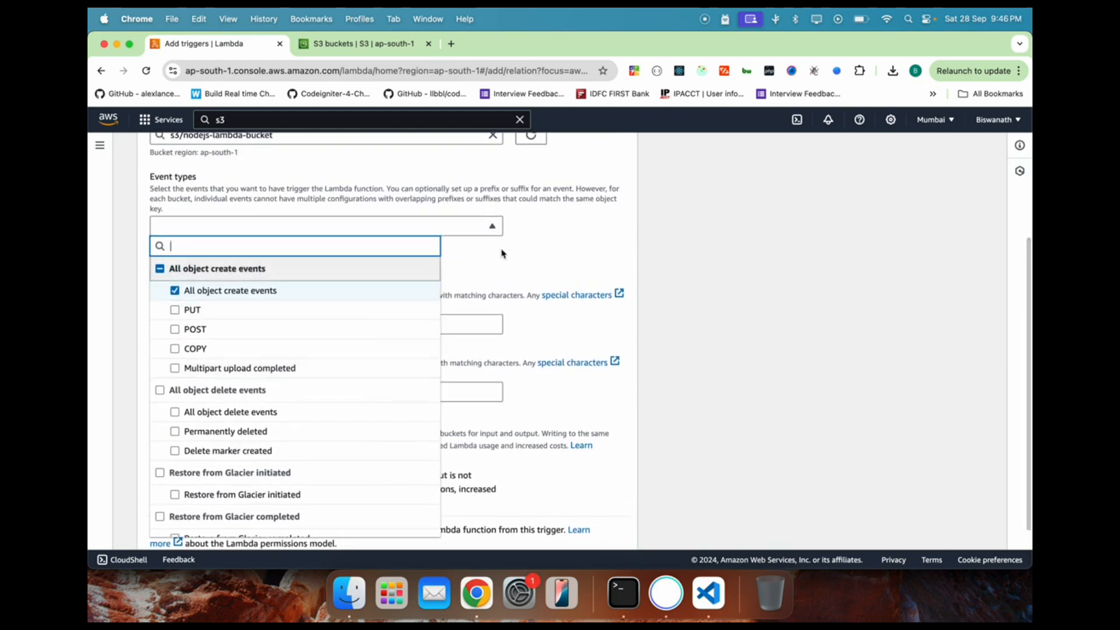
click(503, 253)
Acknowledge the recursive invocation notice and add the S3 trigger to the function with All object create events
scroll(380, 267, down, 2)
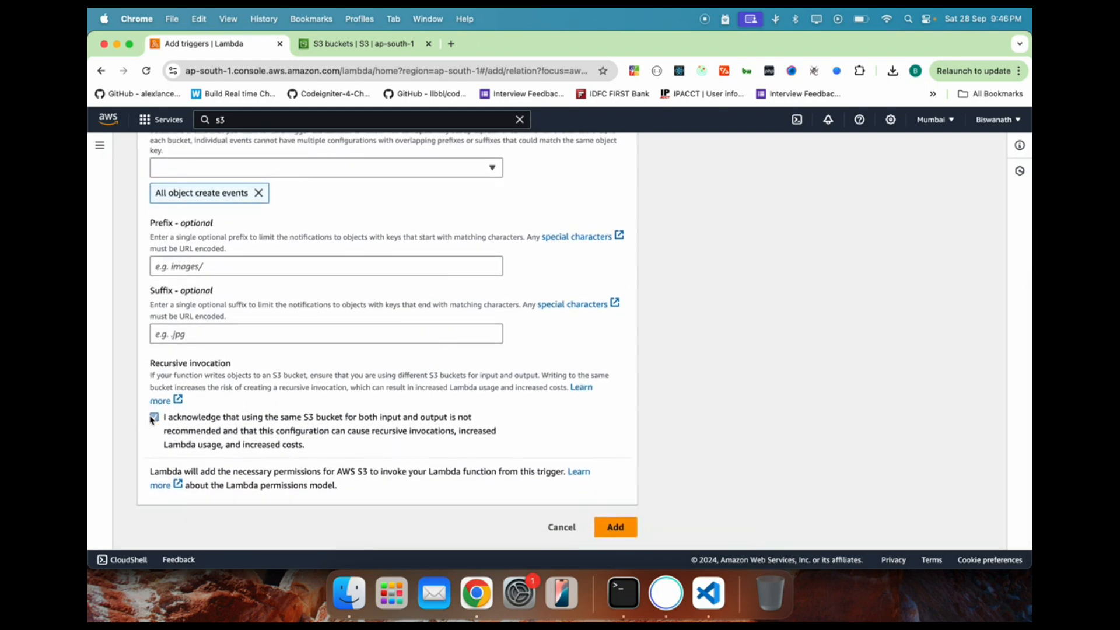
click(615, 522)
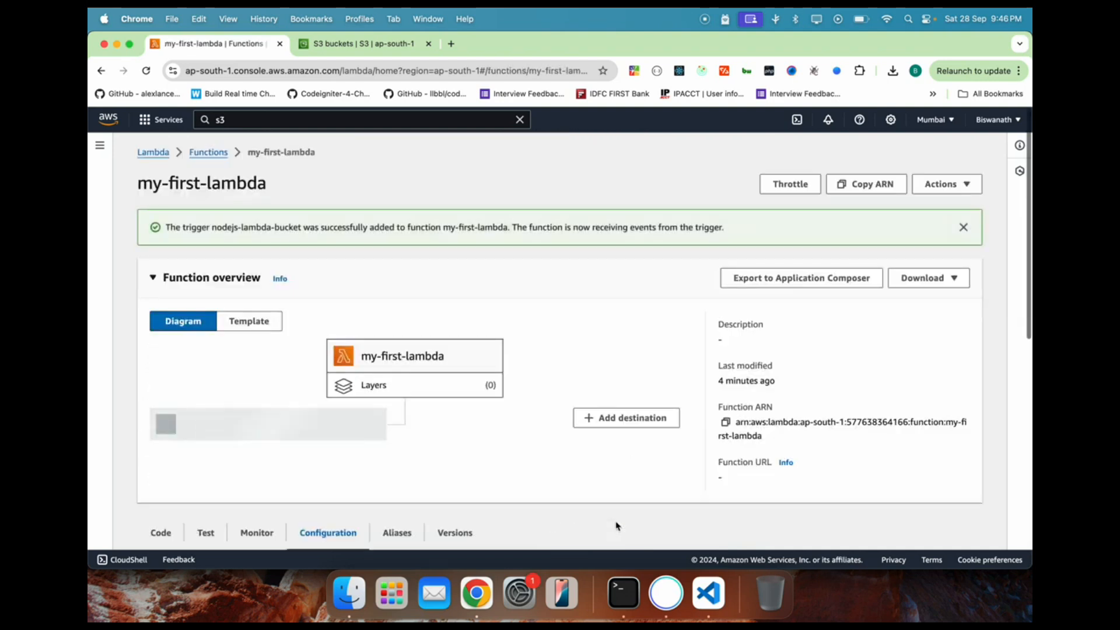
Inspect the details of the nodejs-lambda-bucket trigger in the function's configuration, then collapse them
scroll(510, 445, down, 3)
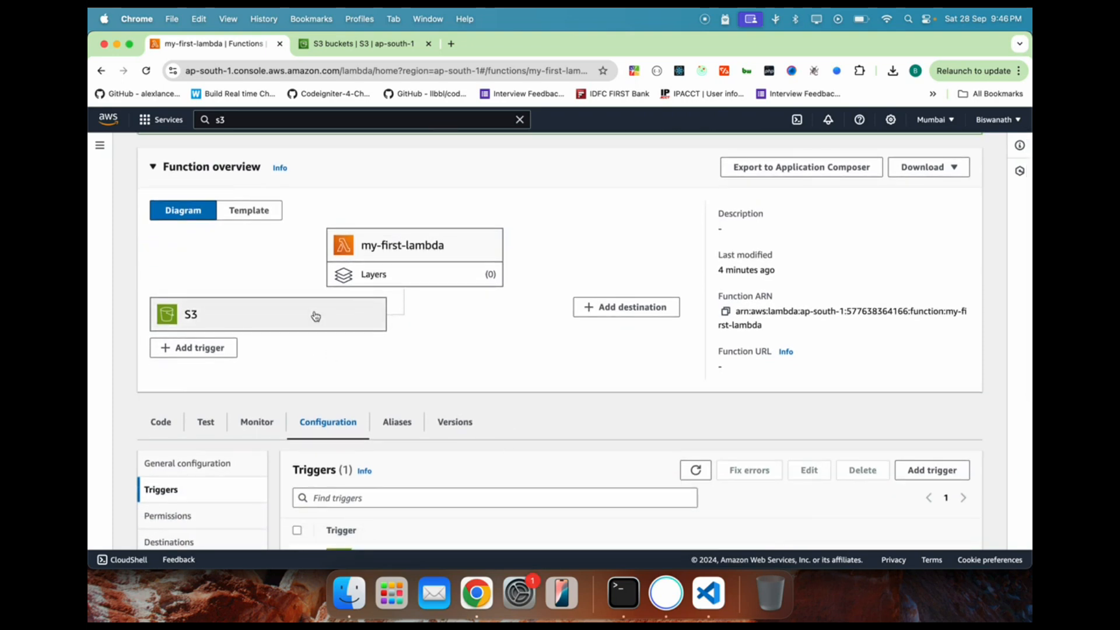
scroll(576, 386, down, 6)
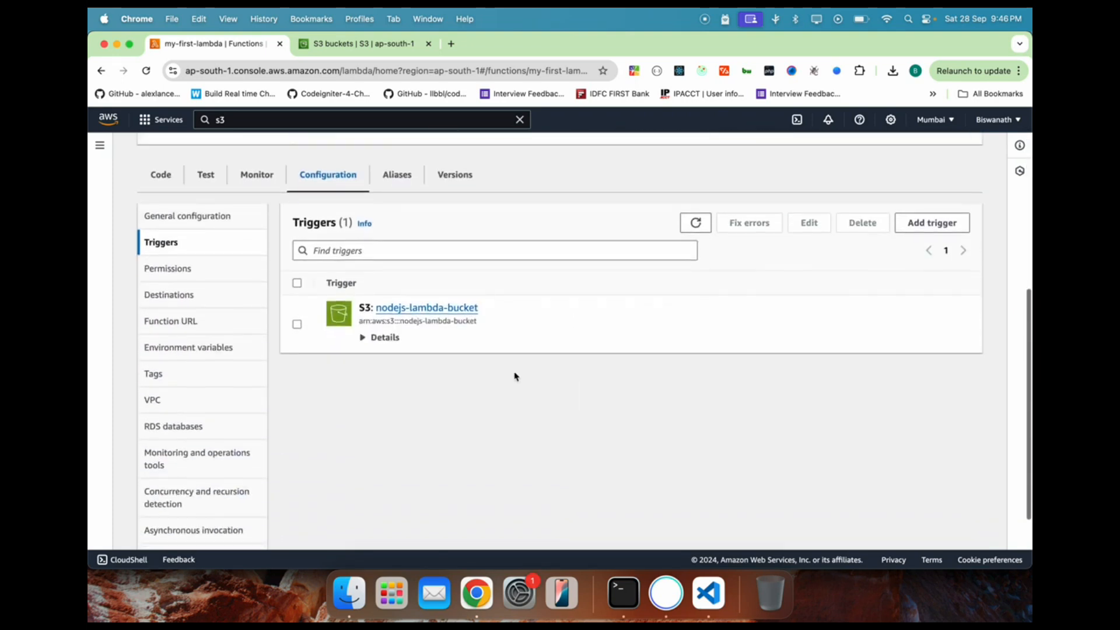
click(375, 338)
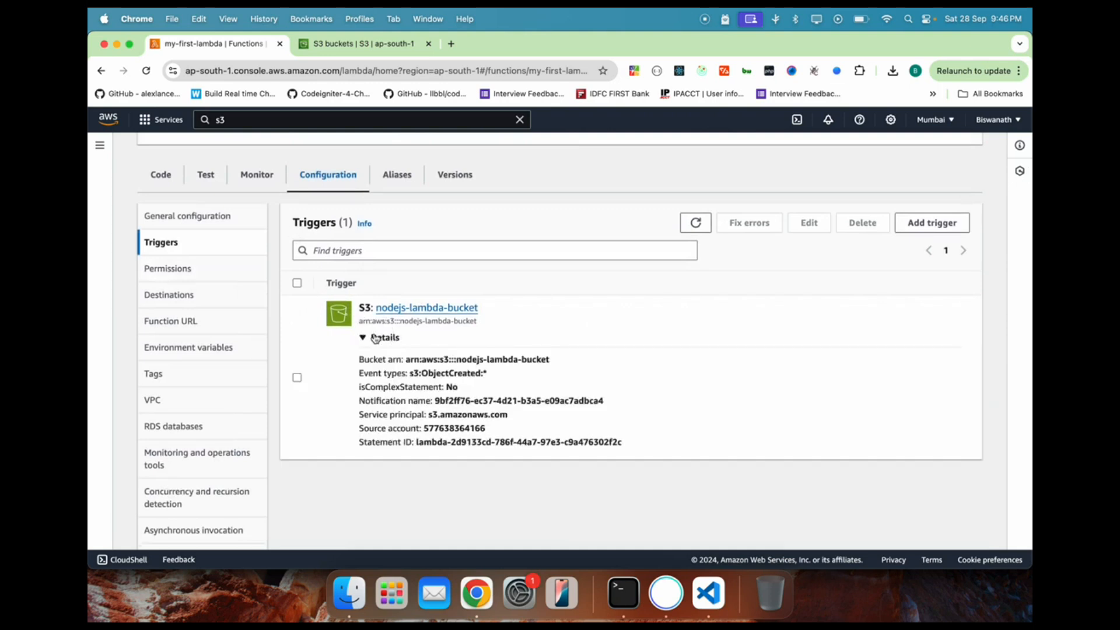
click(375, 338)
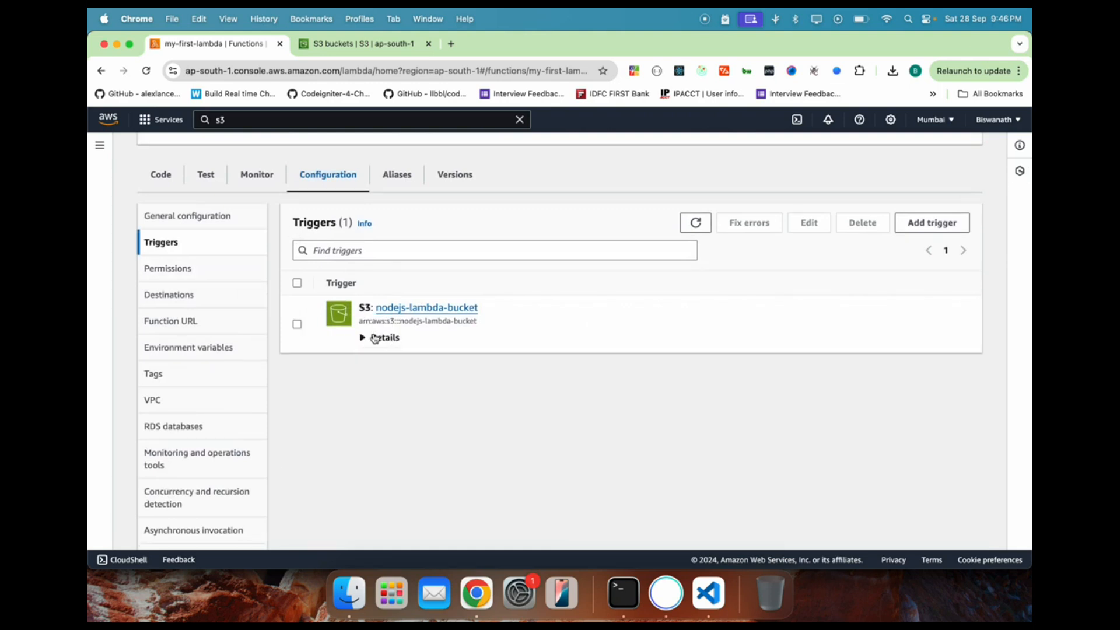
Delete all existing code from the function's index.js and close the Environment Variables editor tab
click(169, 178)
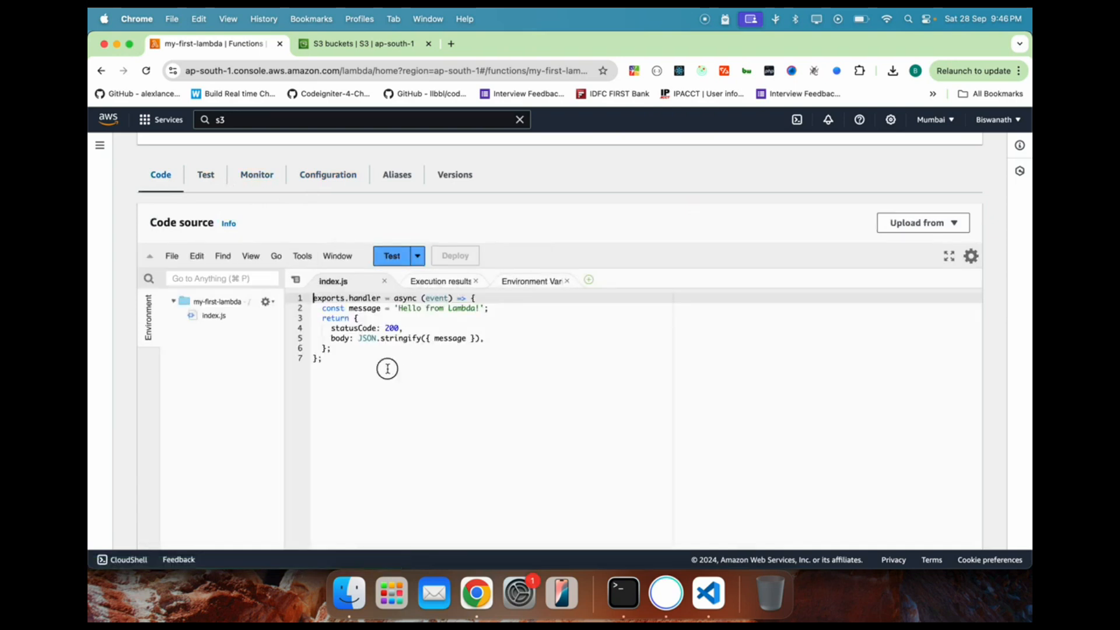
drag(388, 368, 286, 298)
click(295, 307)
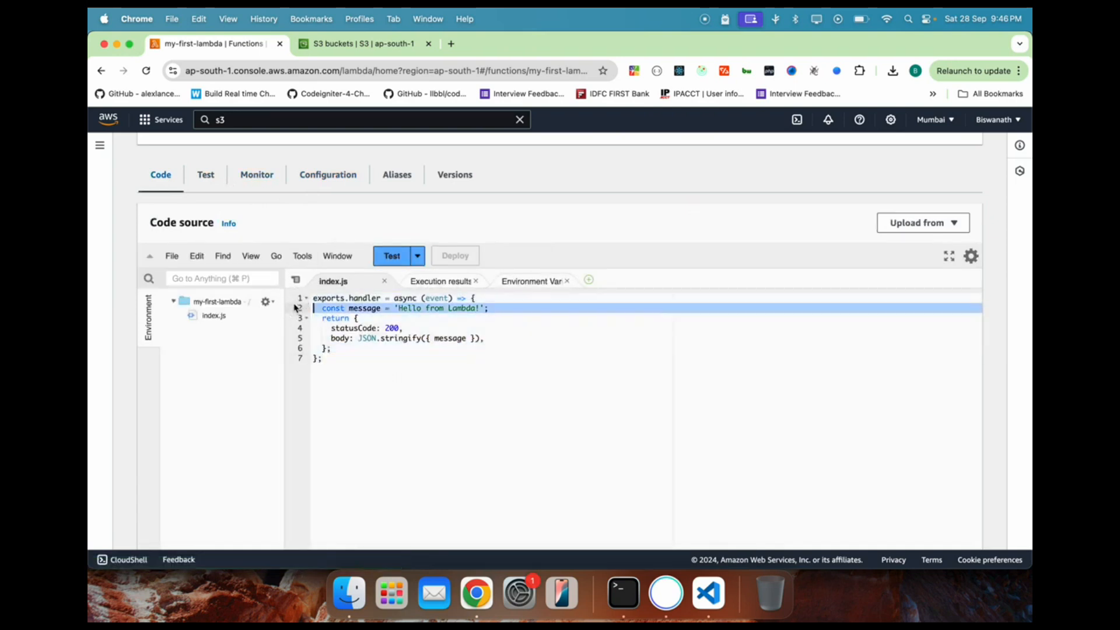
click(344, 374)
drag(363, 377, 309, 305)
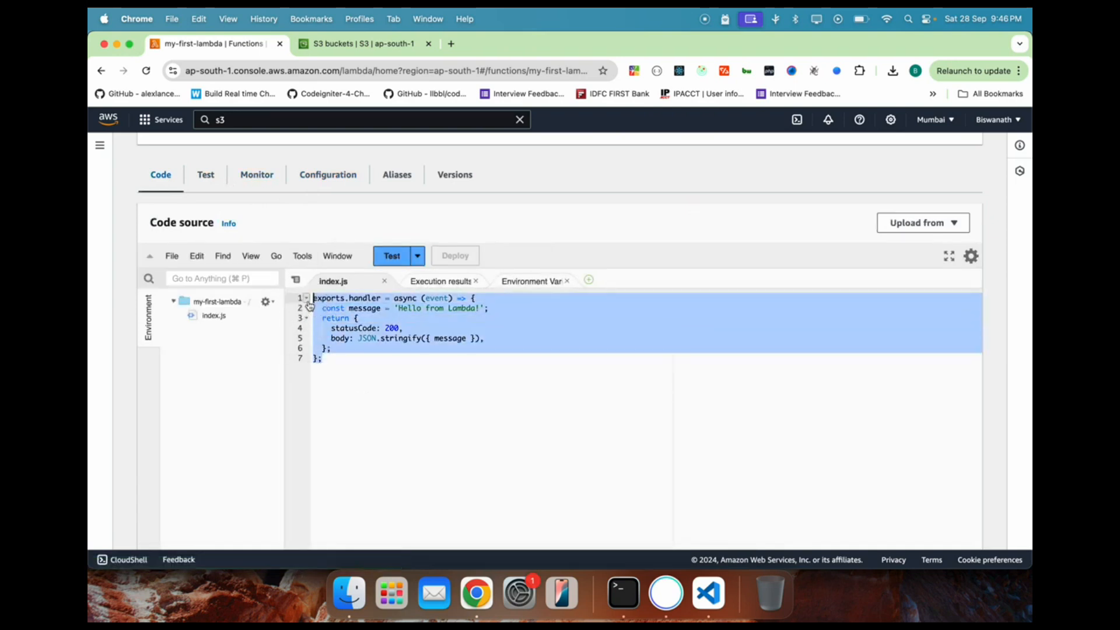
key(BackSpace)
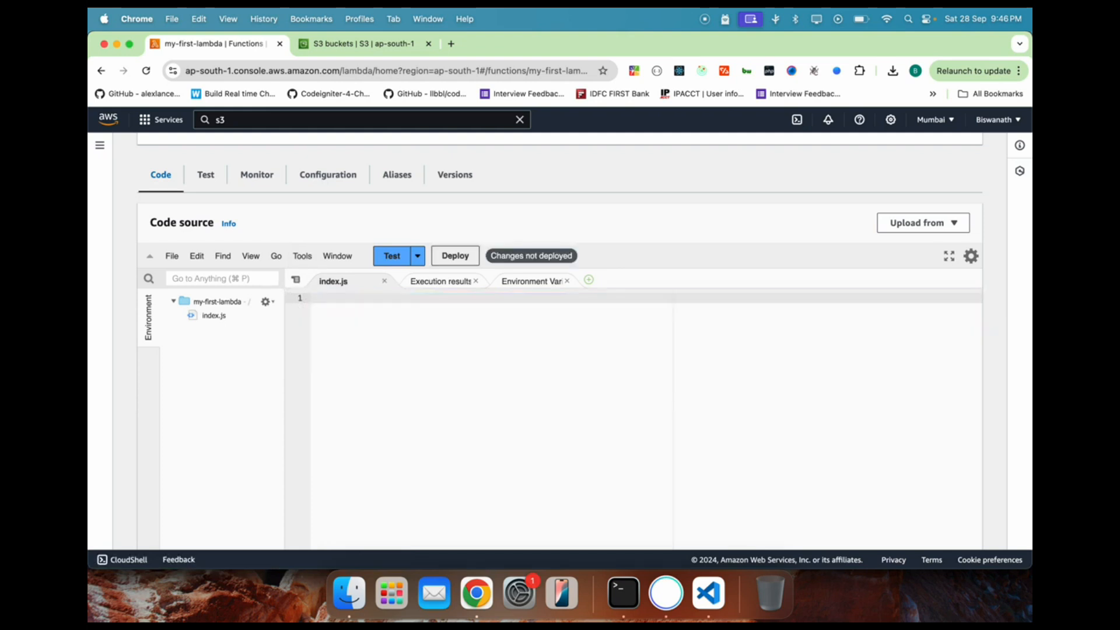
scroll(477, 330, up, 5)
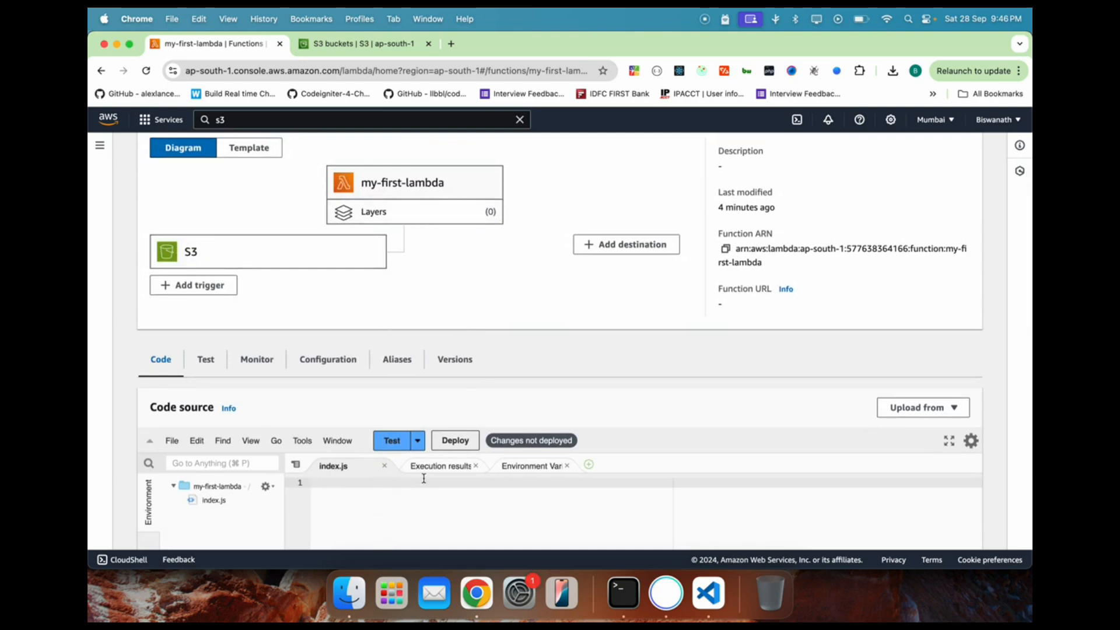
click(565, 465)
Switch to VS Code and copy the second exports.handler function, which reads the S3 event, from lambda.js
key(super+Tab)
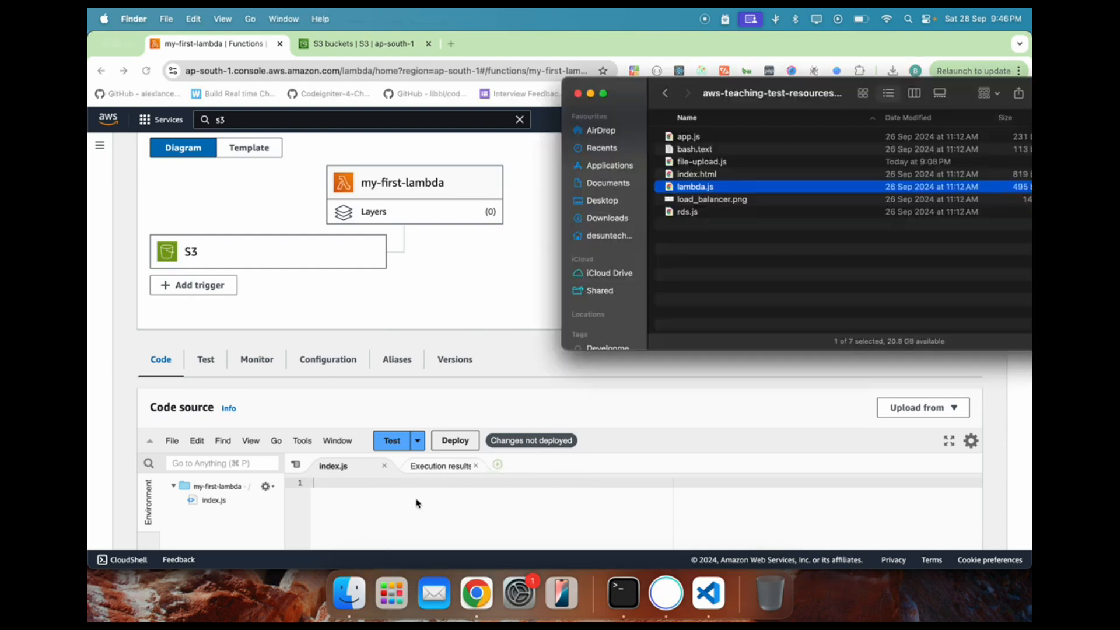
click(417, 503)
click(708, 592)
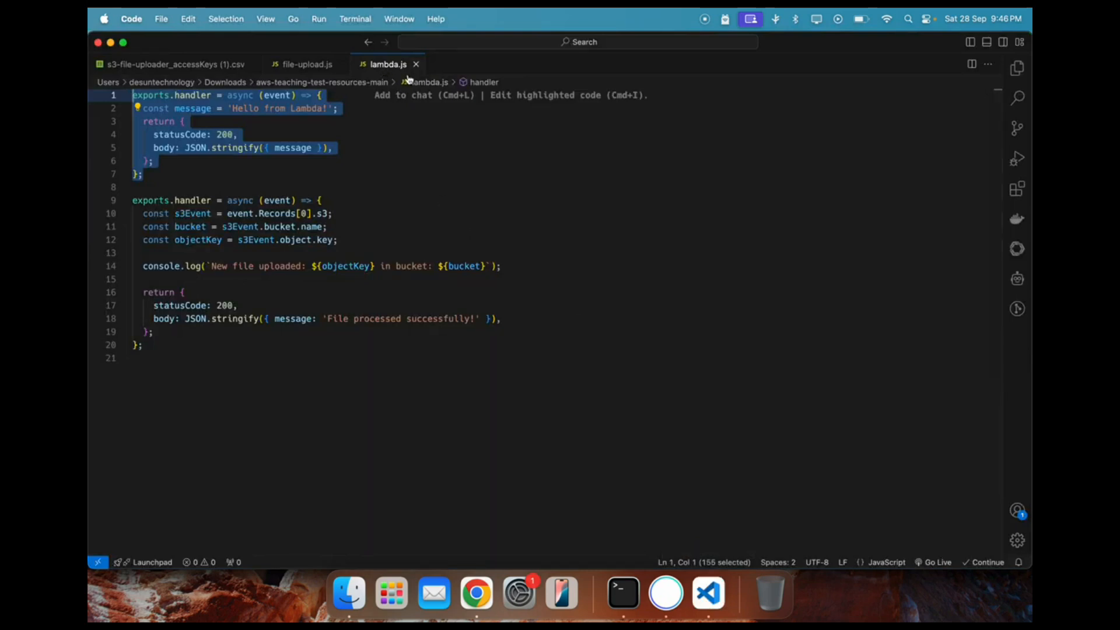
key(super+Tab)
key(super+Tab)
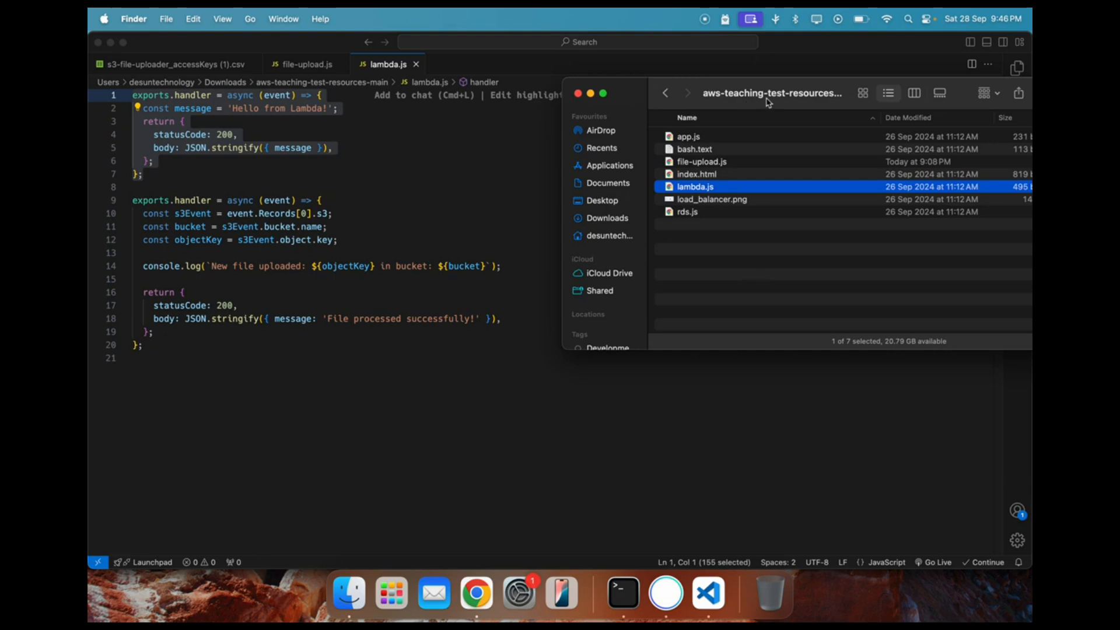
click(416, 192)
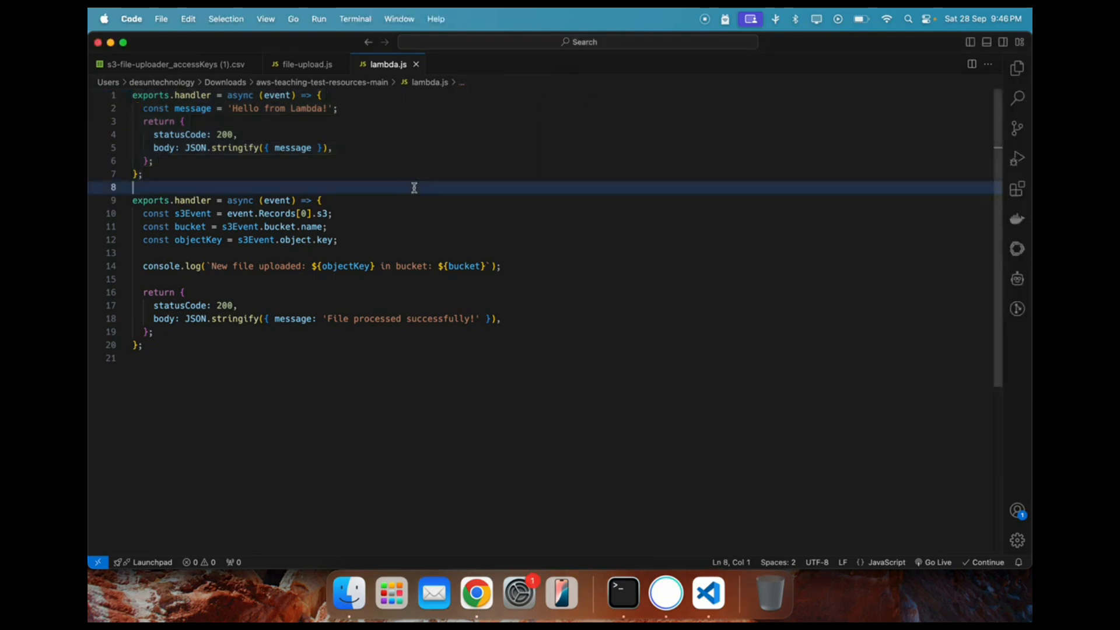
drag(173, 349, 116, 200)
key(super+c)
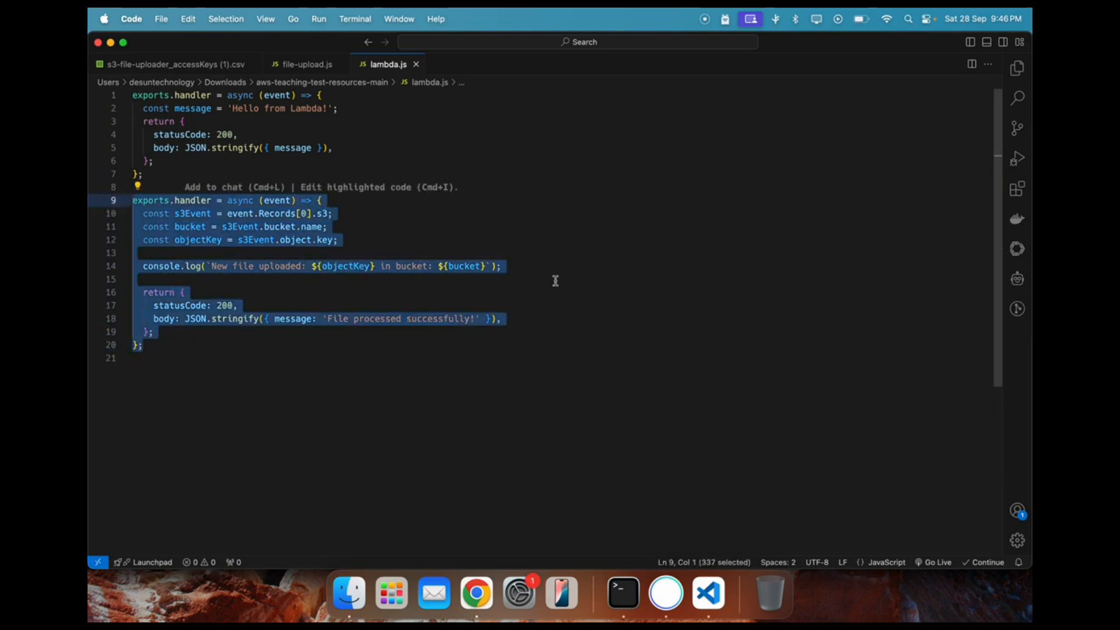
Return to the my-first-lambda page in Chrome and paste the copied S3 event handler into the empty index.js
key(super+Tab)
key(super+Tab)
key(Tab)
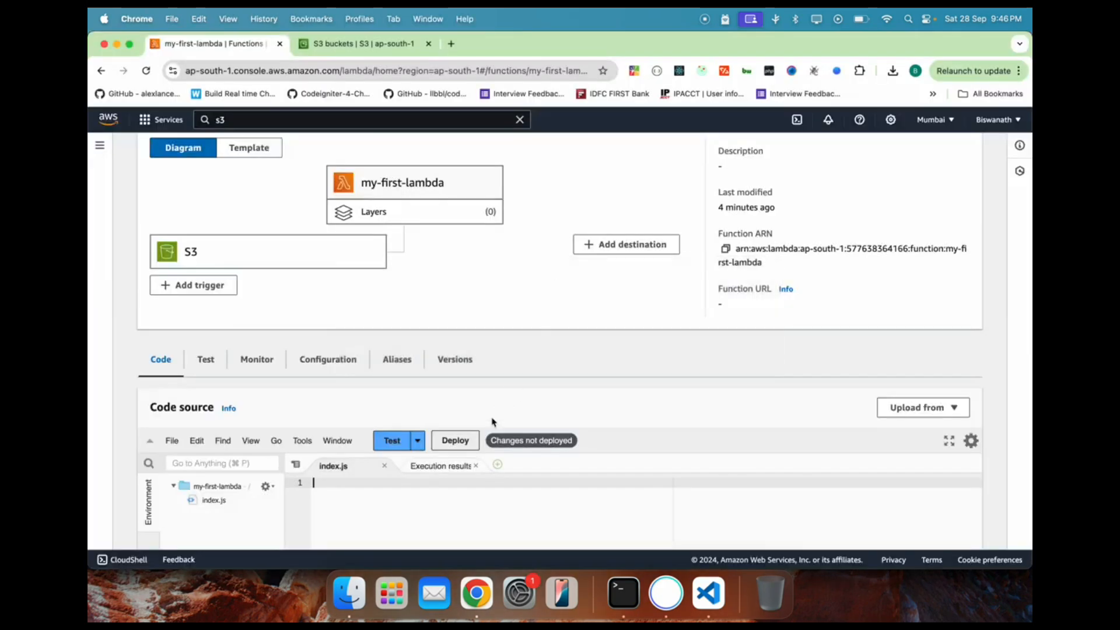
key(super+v)
scroll(450, 491, down, 4)
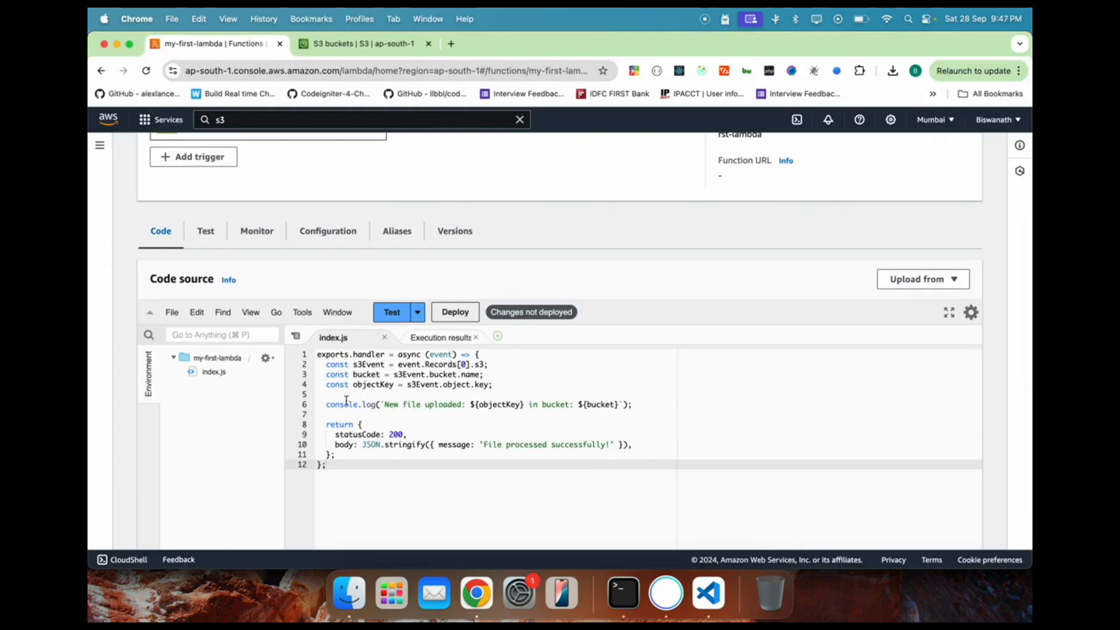
Change the start of the console.log message to "New file uploaded for test named:" and deploy the function
drag(384, 404, 462, 404)
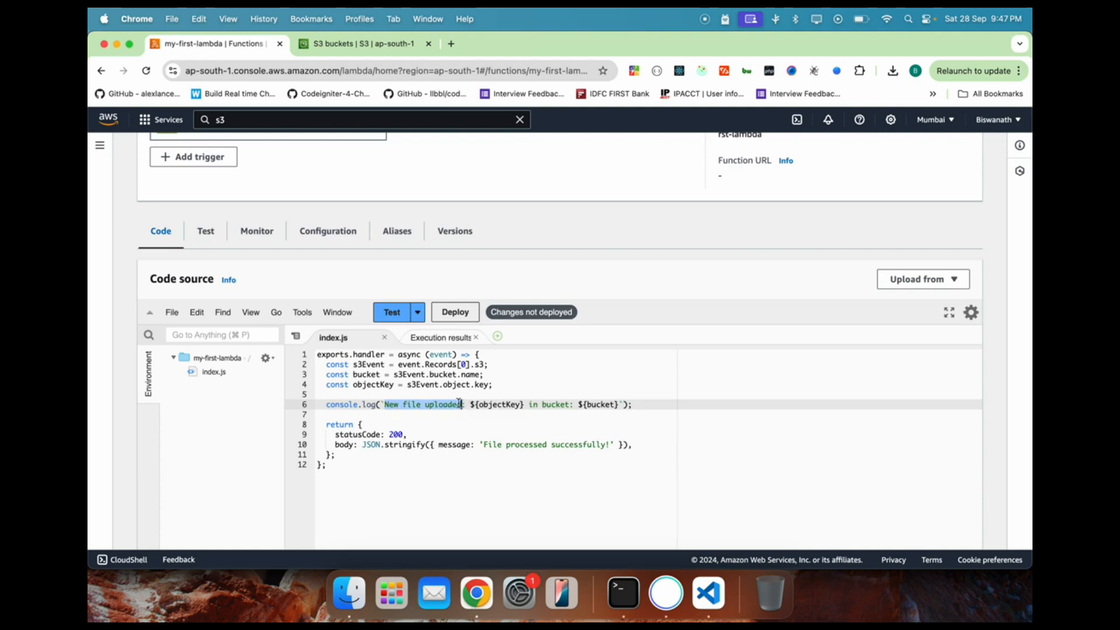
click(458, 404)
drag(475, 407, 619, 406)
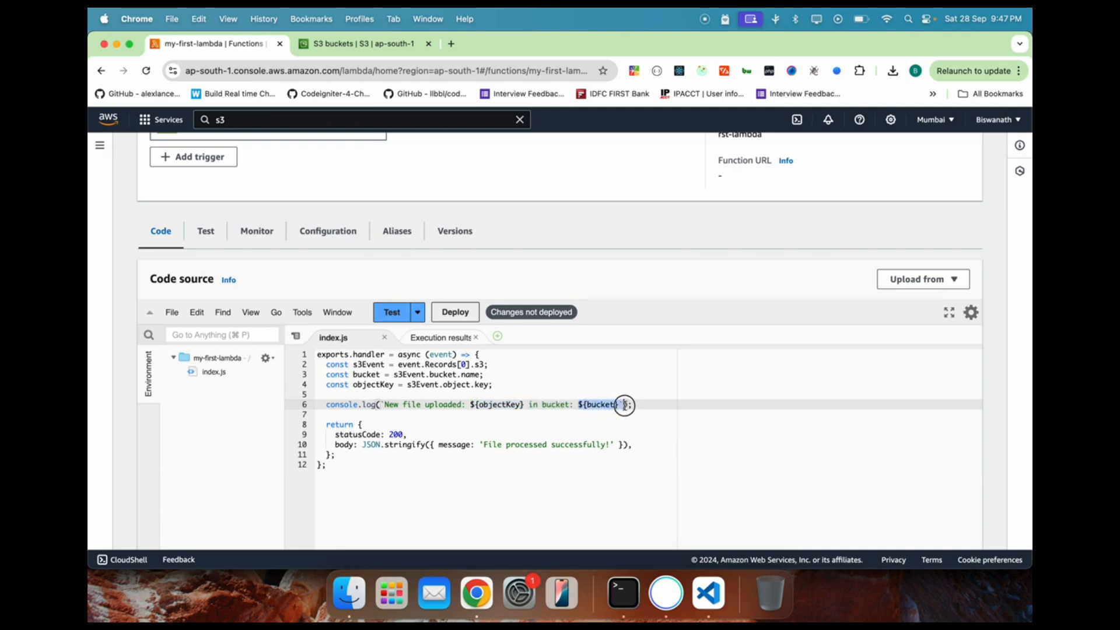
click(462, 405)
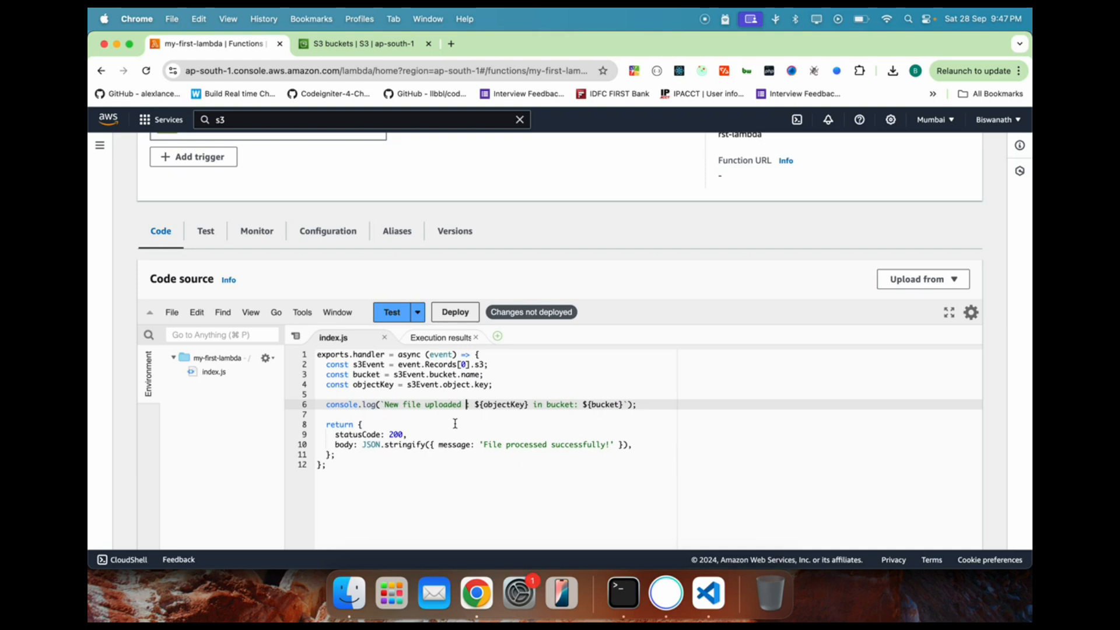
text(for test )
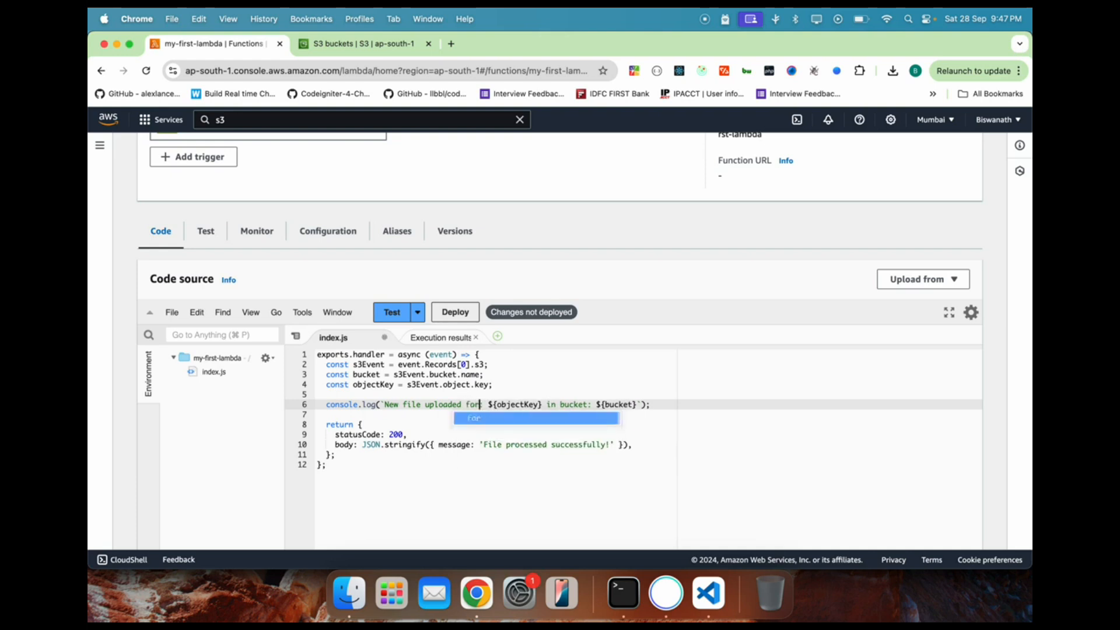
text(named)
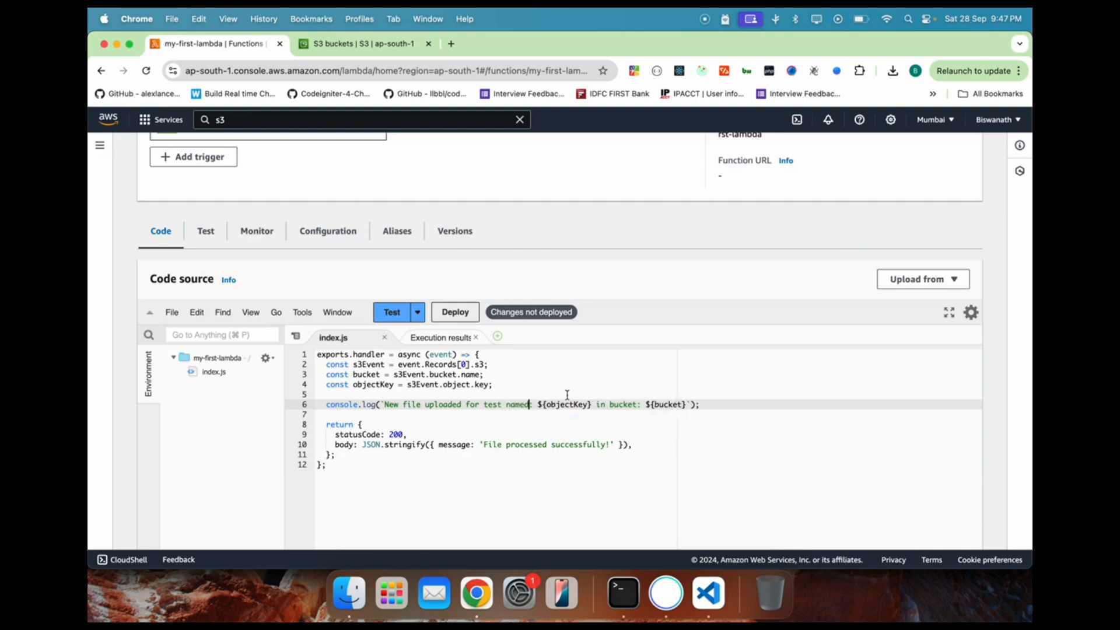
click(461, 312)
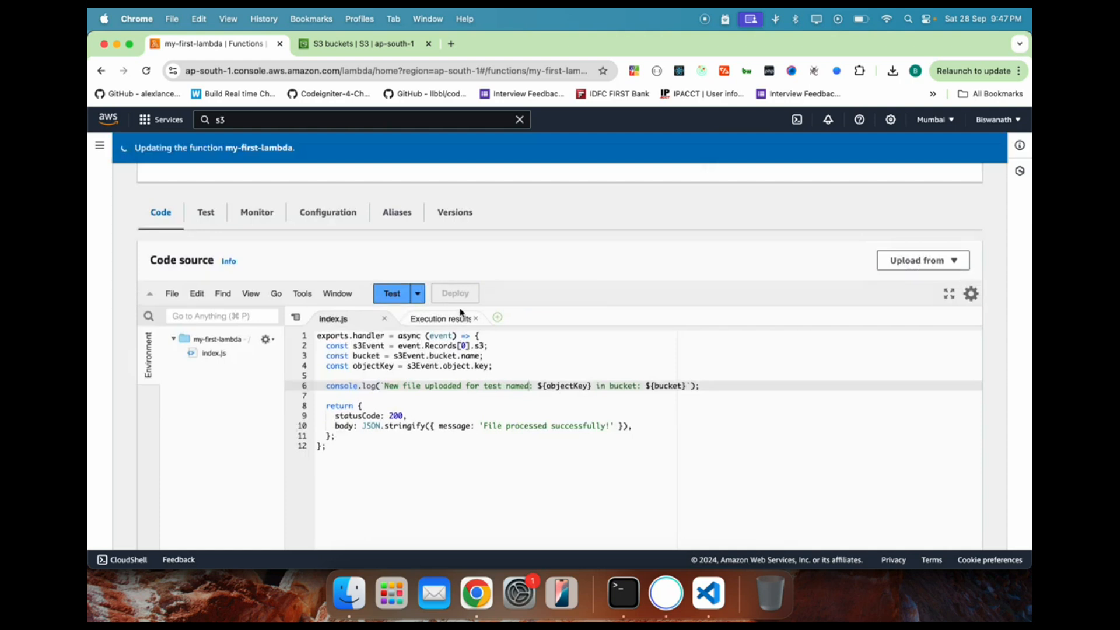
scroll(461, 312, down, 8)
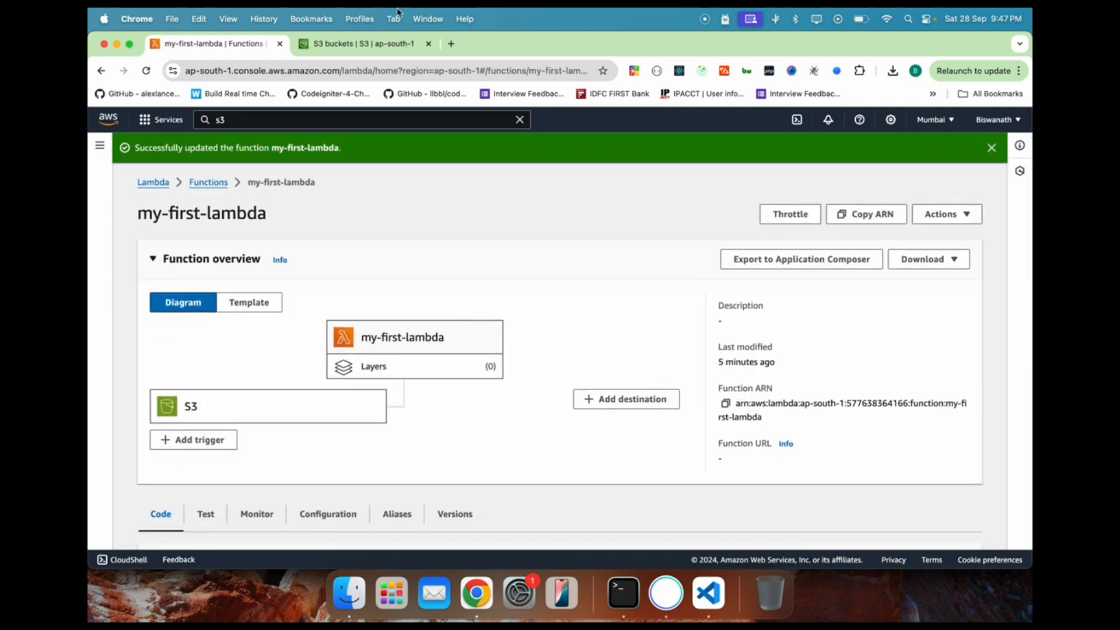
Go to the S3 buckets page and open nodejs-lambda-bucket
click(362, 40)
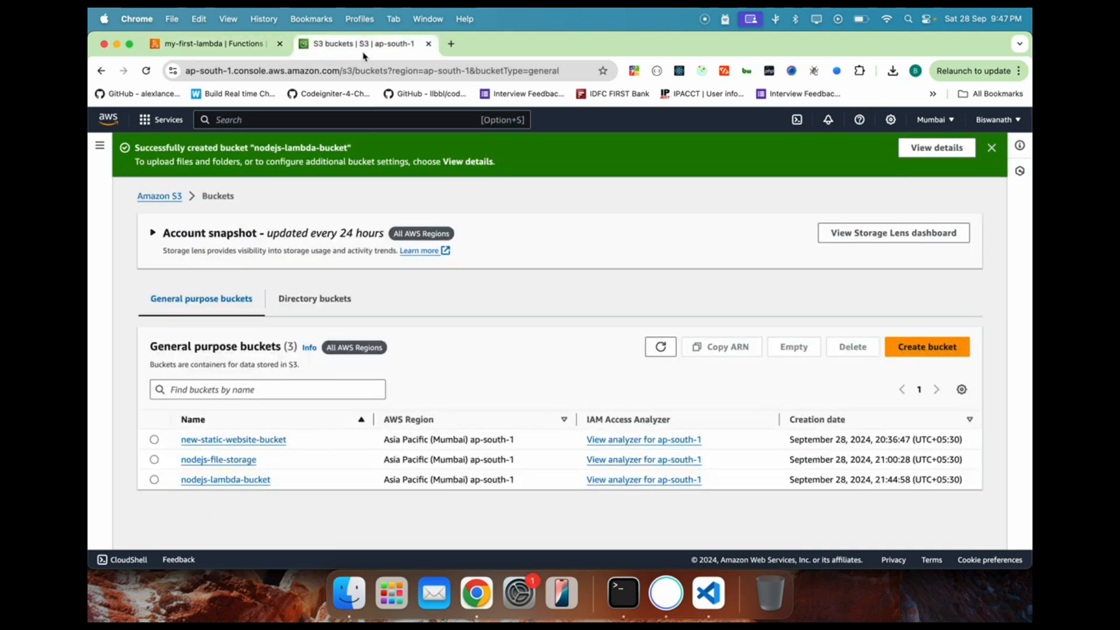
click(224, 479)
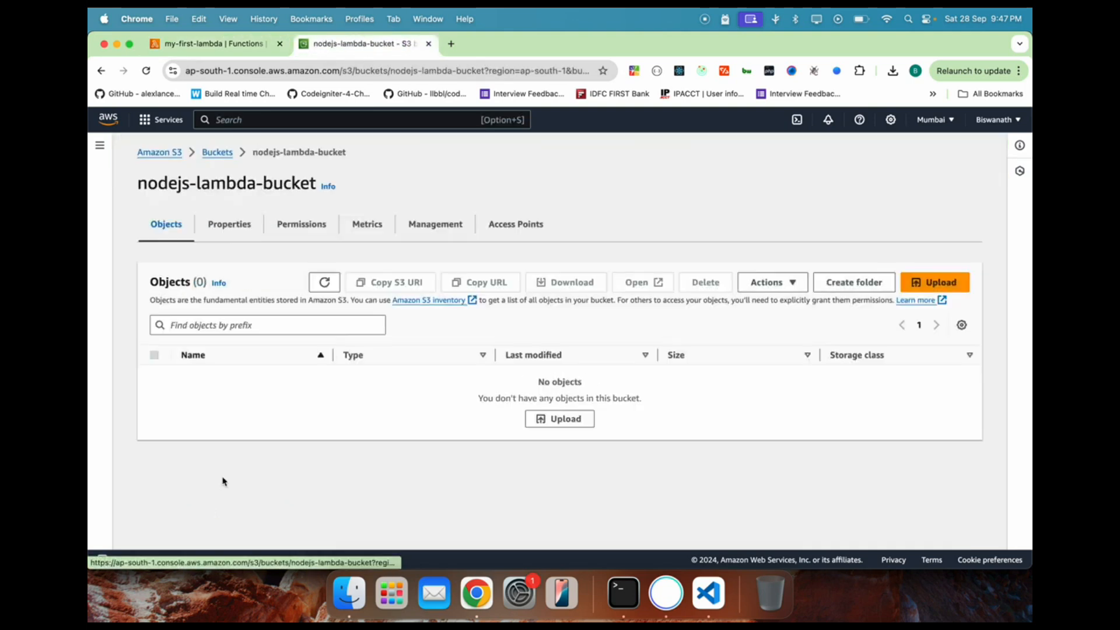
Upload lambda.js from the aws-teaching-test-resources folder in Finder to nodejs-lambda-bucket
click(939, 288)
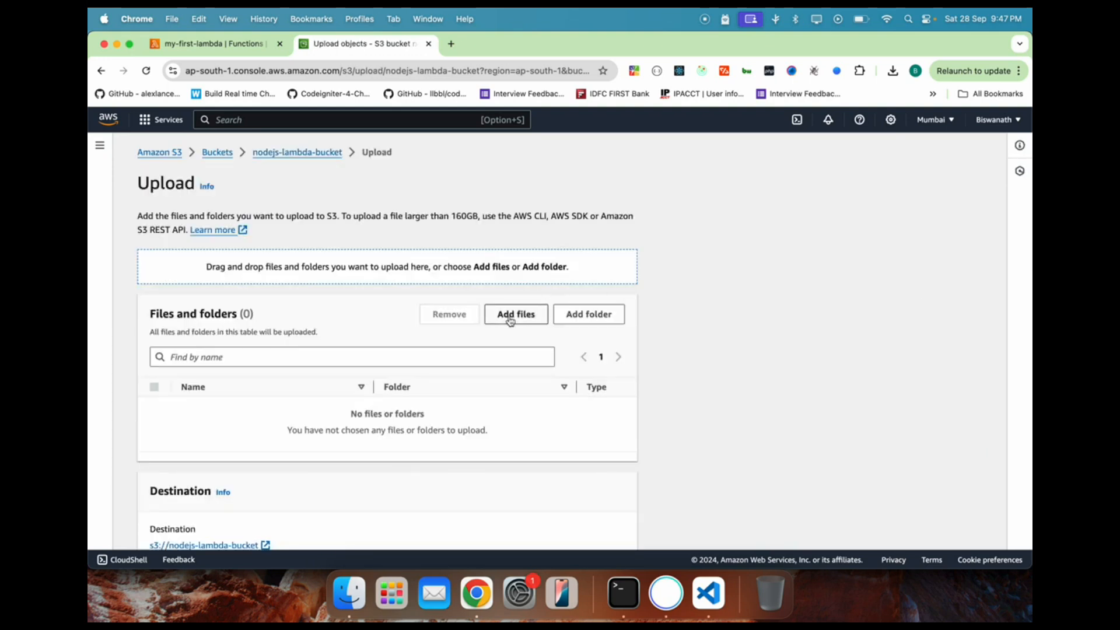
click(349, 592)
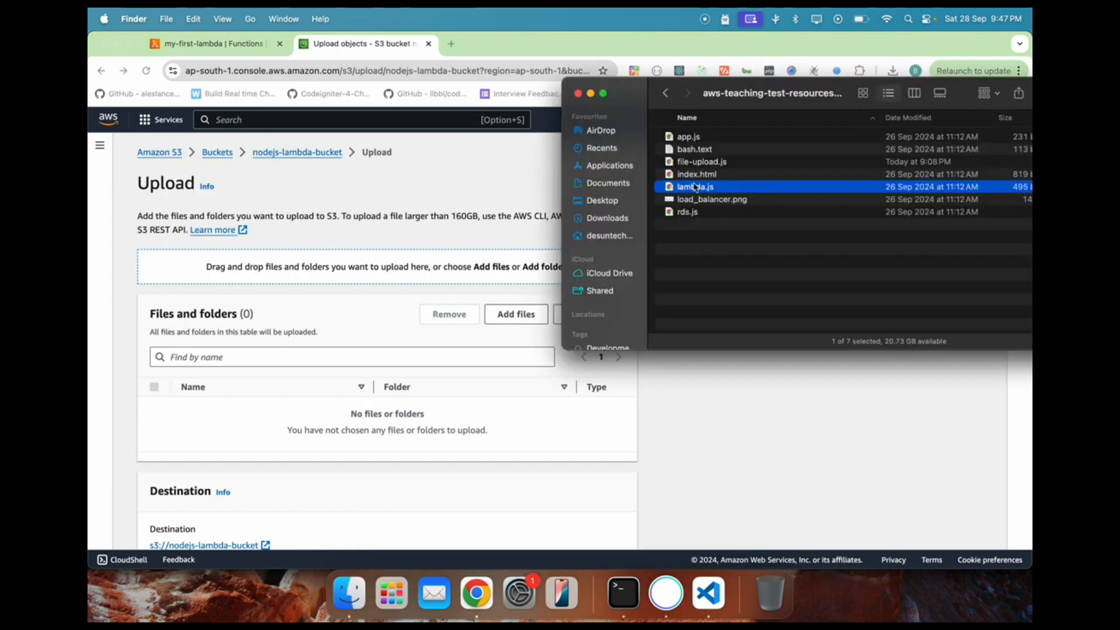
drag(700, 187, 382, 303)
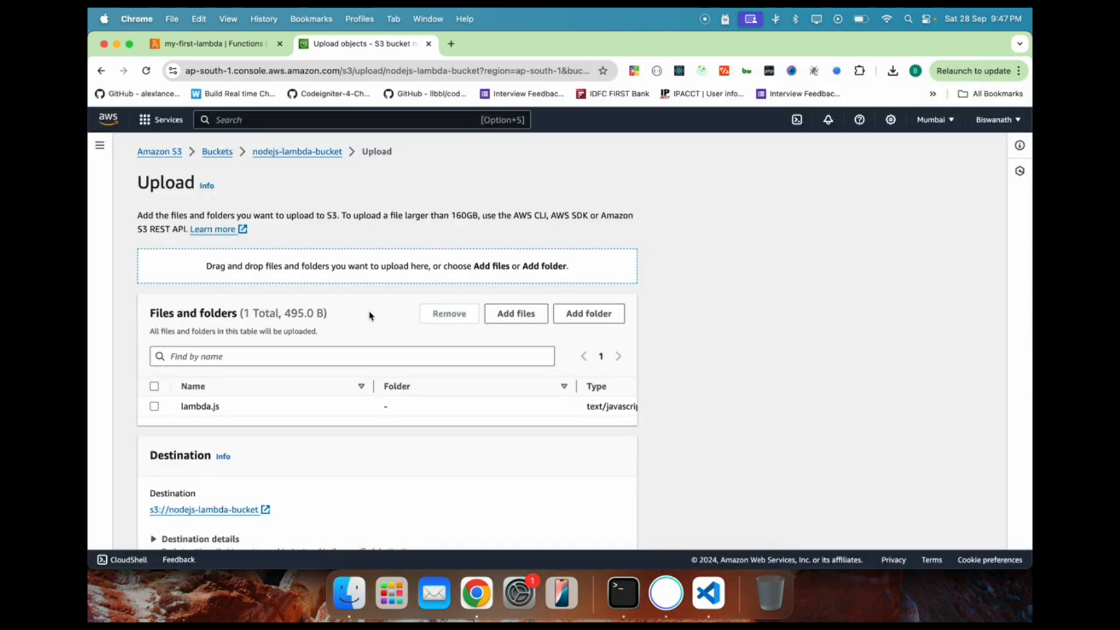
scroll(376, 315, down, 5)
click(615, 530)
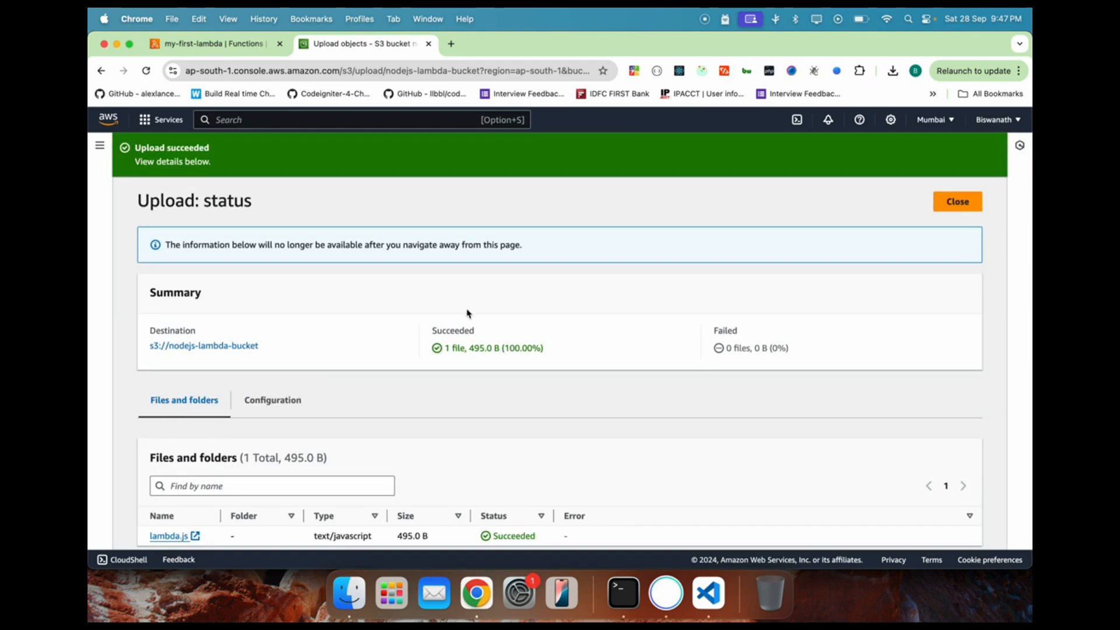
Review the upload status summary for lambda.js and close it to return to the bucket's objects
drag(445, 348, 560, 350)
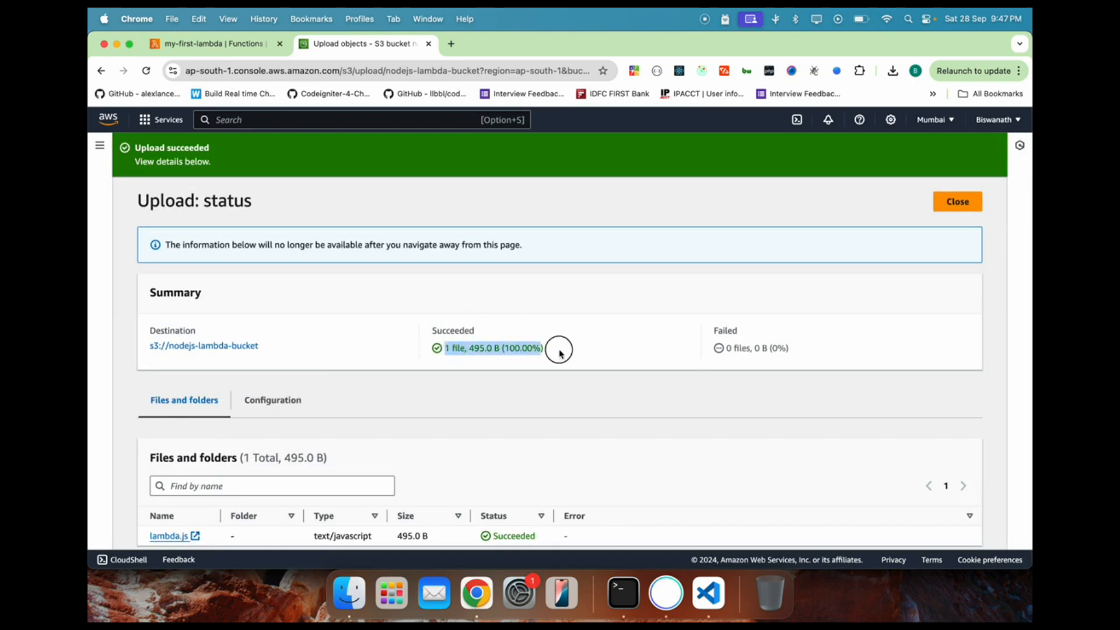
click(598, 354)
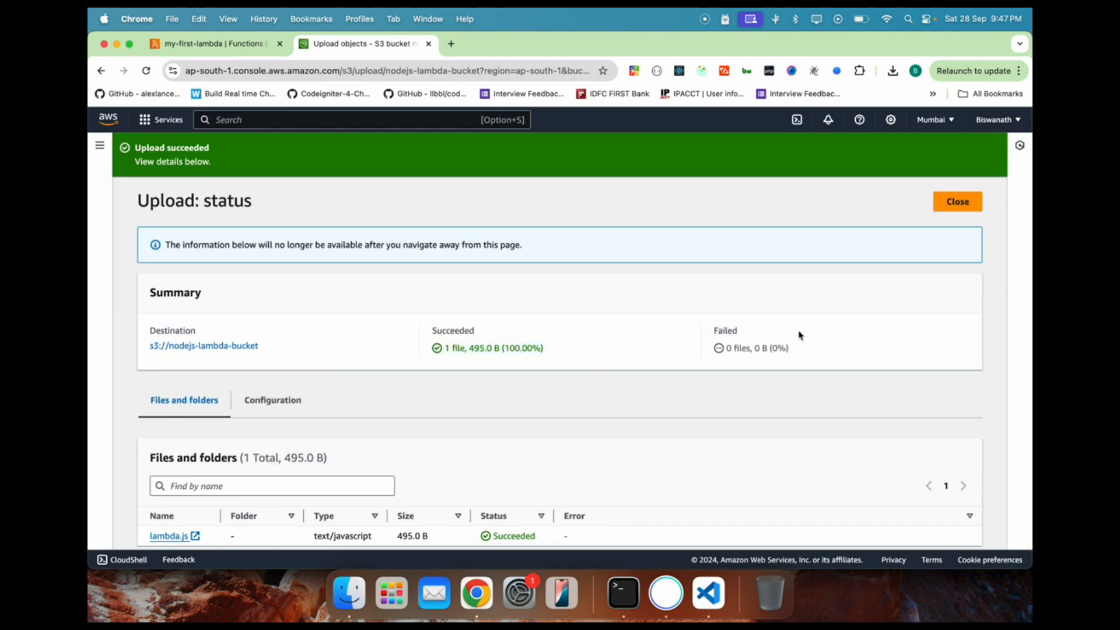
scroll(735, 407, down, 2)
scroll(737, 404, up, 2)
click(956, 205)
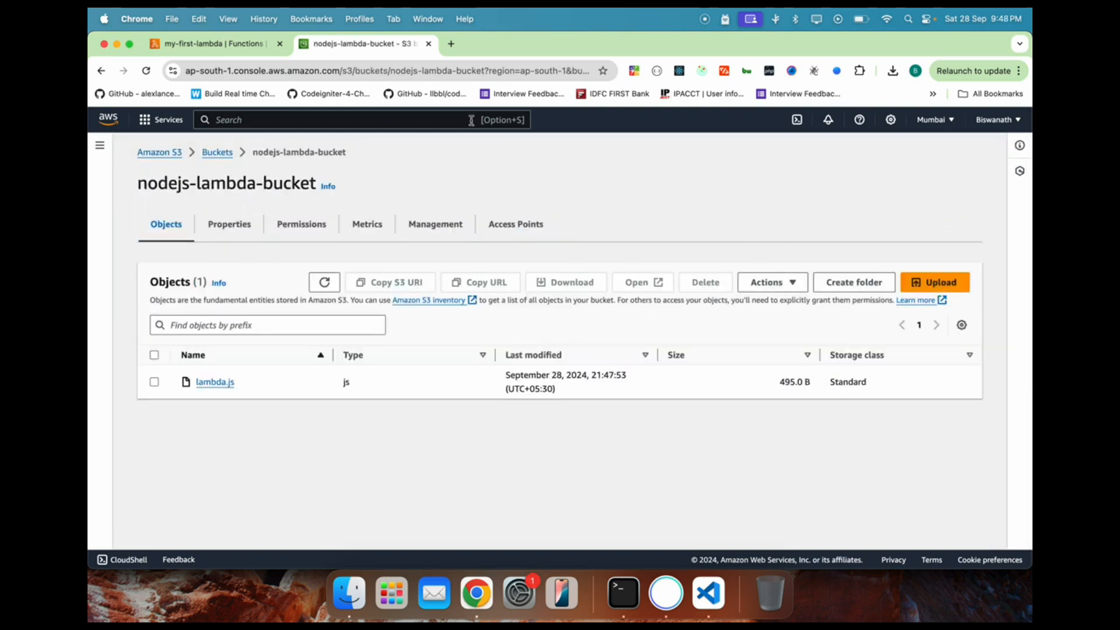
Review the my-first-lambda page, including its function overview, execution results and the index.js code
click(233, 46)
scroll(424, 306, down, 7)
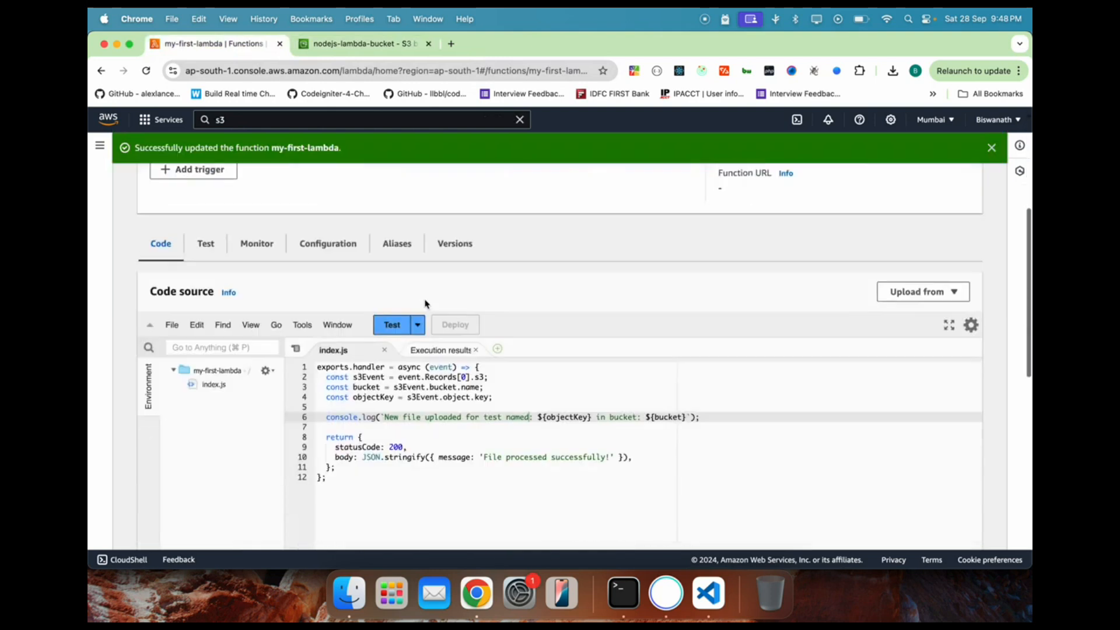
scroll(424, 303, up, 7)
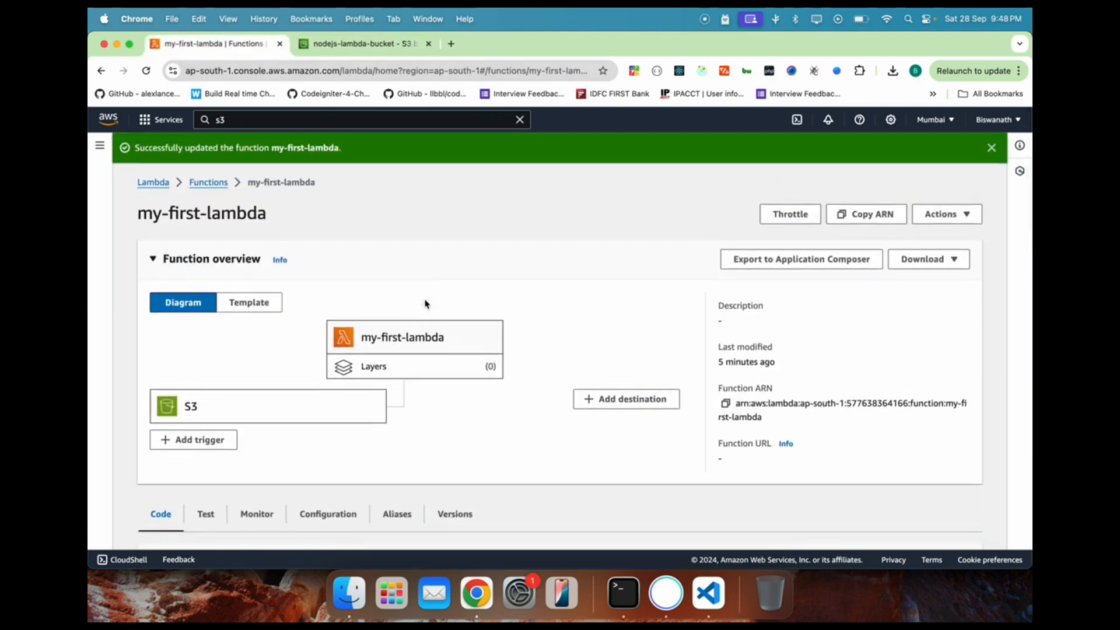
click(519, 120)
scroll(495, 220, down, 10)
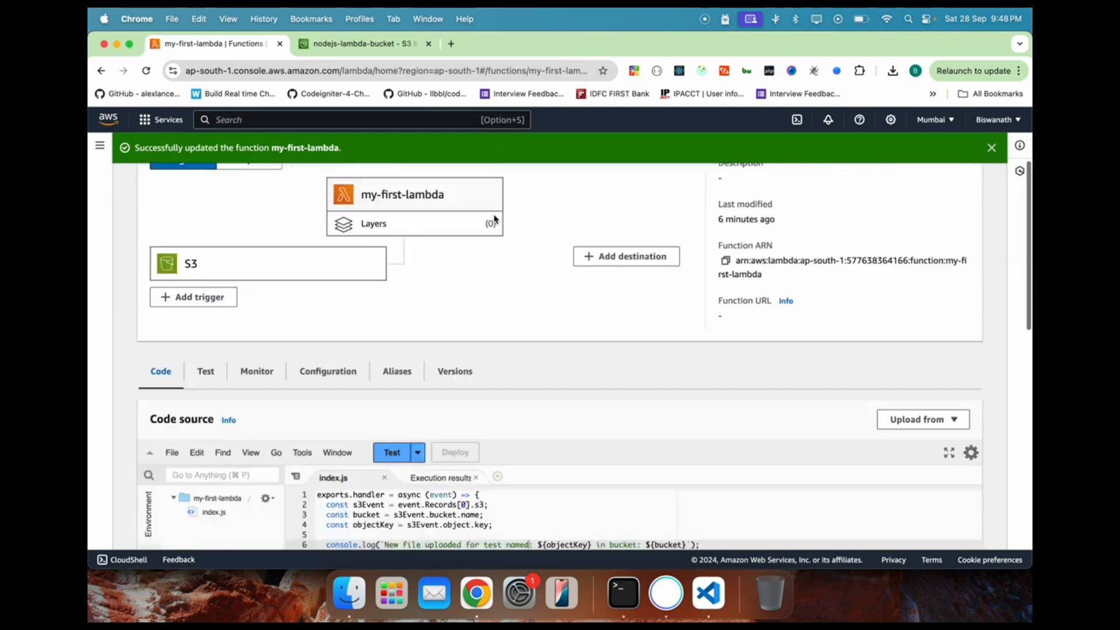
scroll(492, 233, up, 4)
click(452, 331)
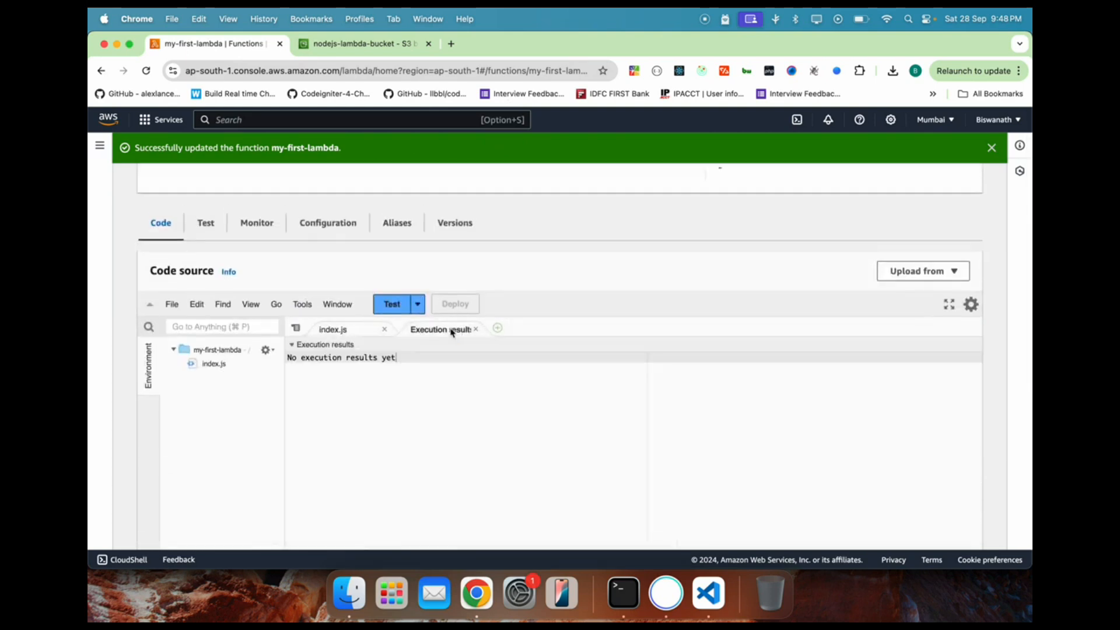
click(358, 330)
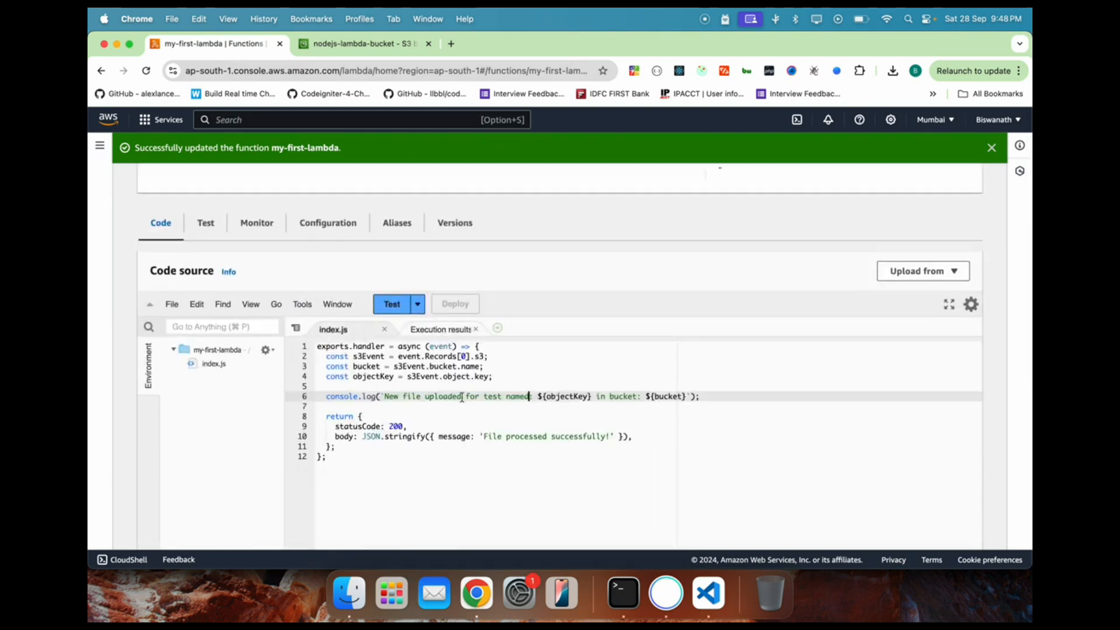
From the nodejs-lambda-bucket page, search AWS services for CloudWatch, open its Logs feature in a new tab, and clear the search
click(362, 44)
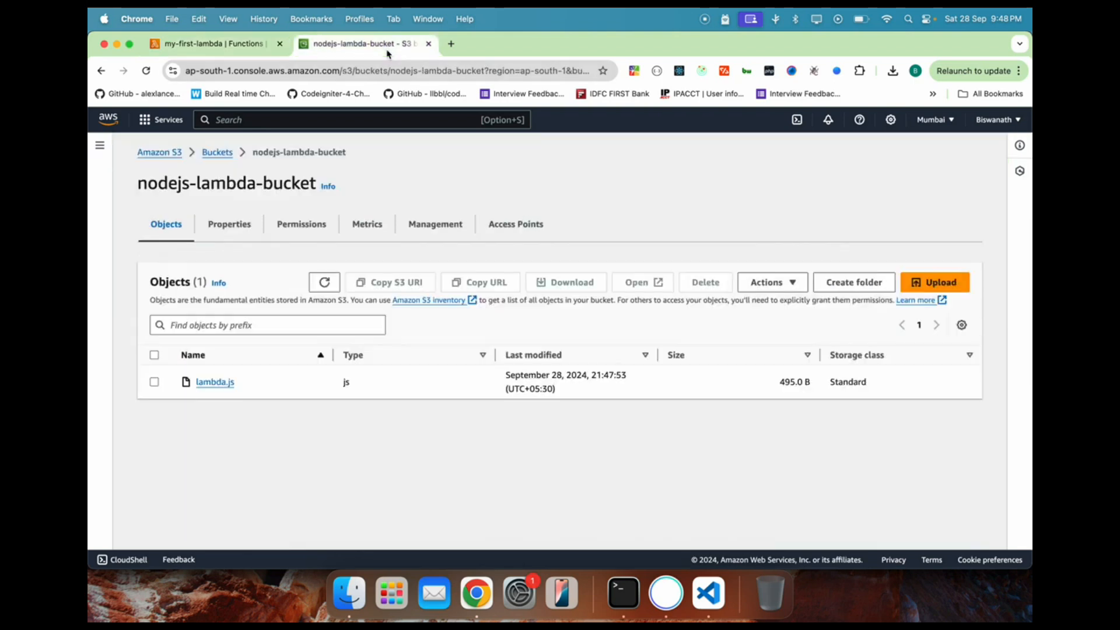
click(309, 120)
text(cloudwat)
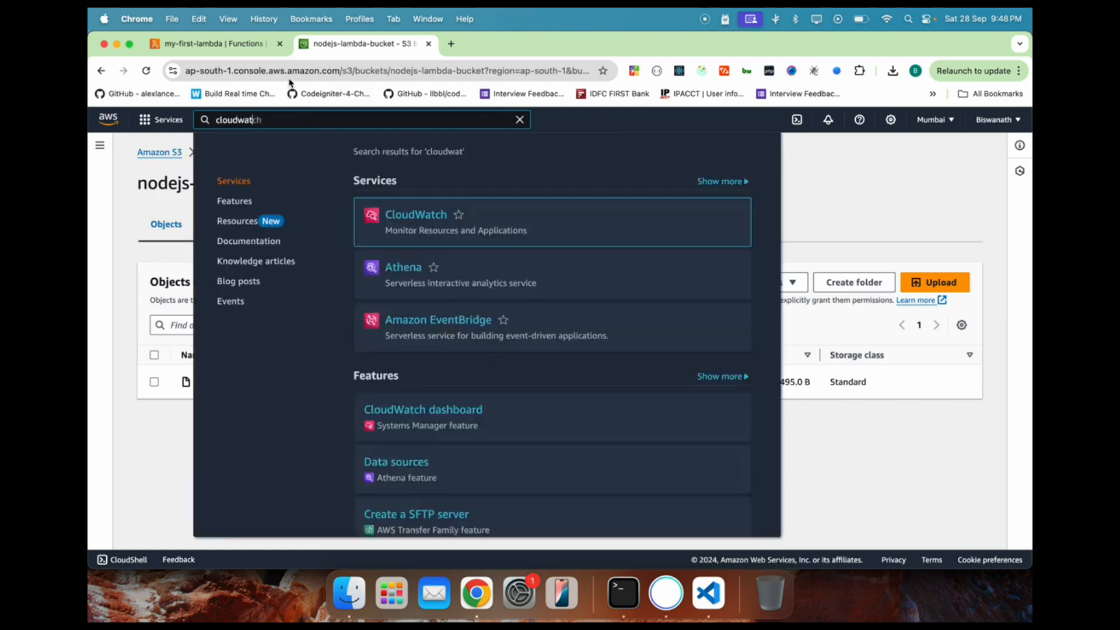
mouse_move(413, 233)
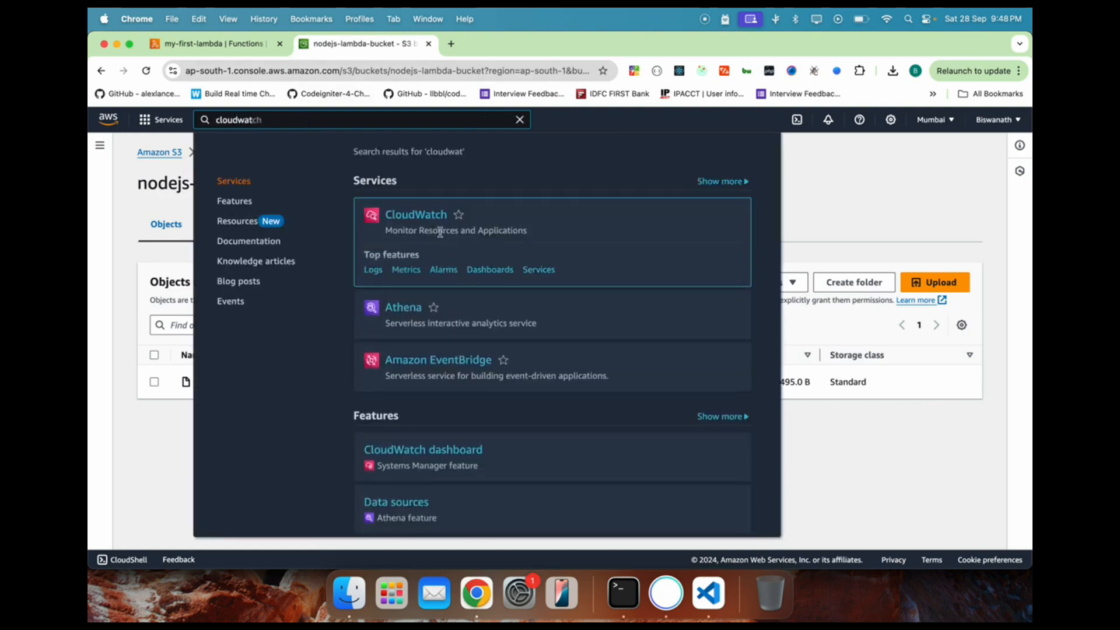
super+click(373, 270)
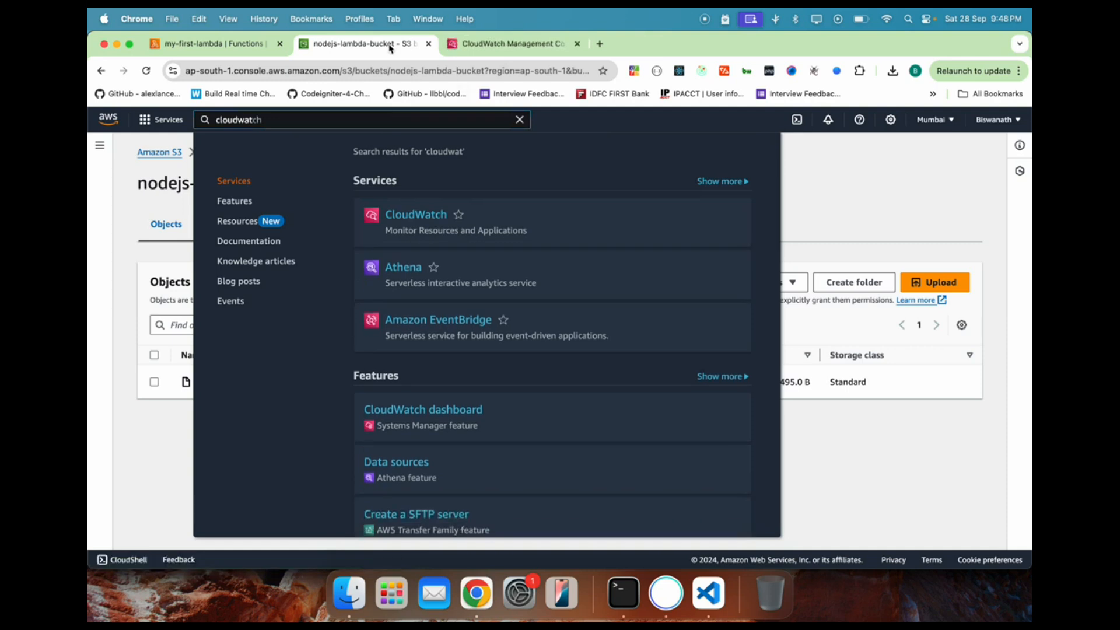
click(520, 119)
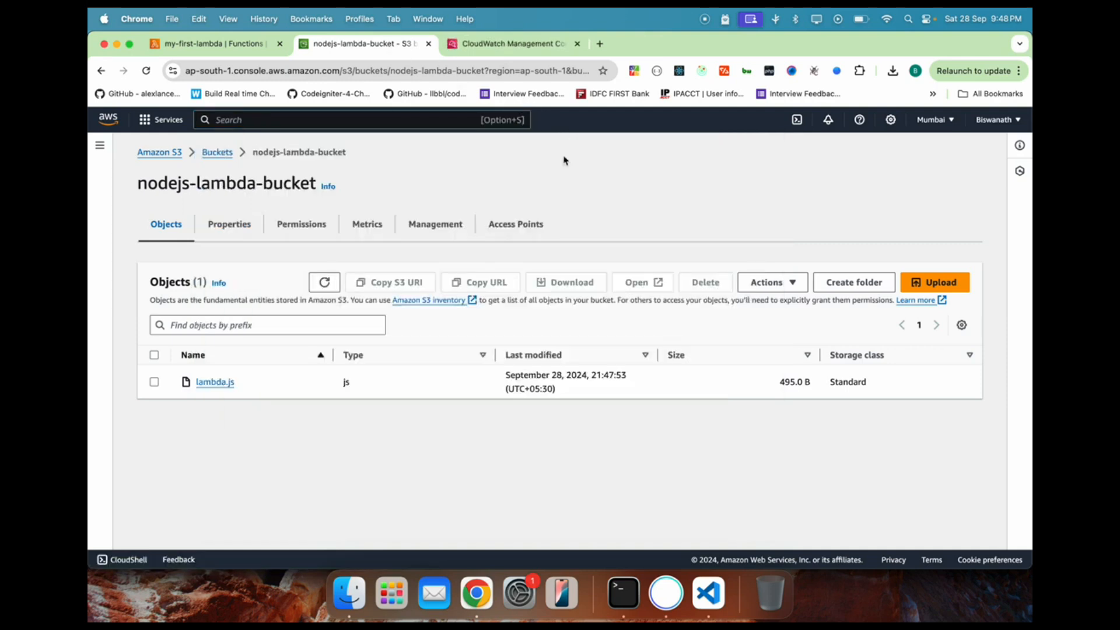
Check the console.log line in my-first-lambda's index.js and open the list of log groups in CloudWatch
click(244, 52)
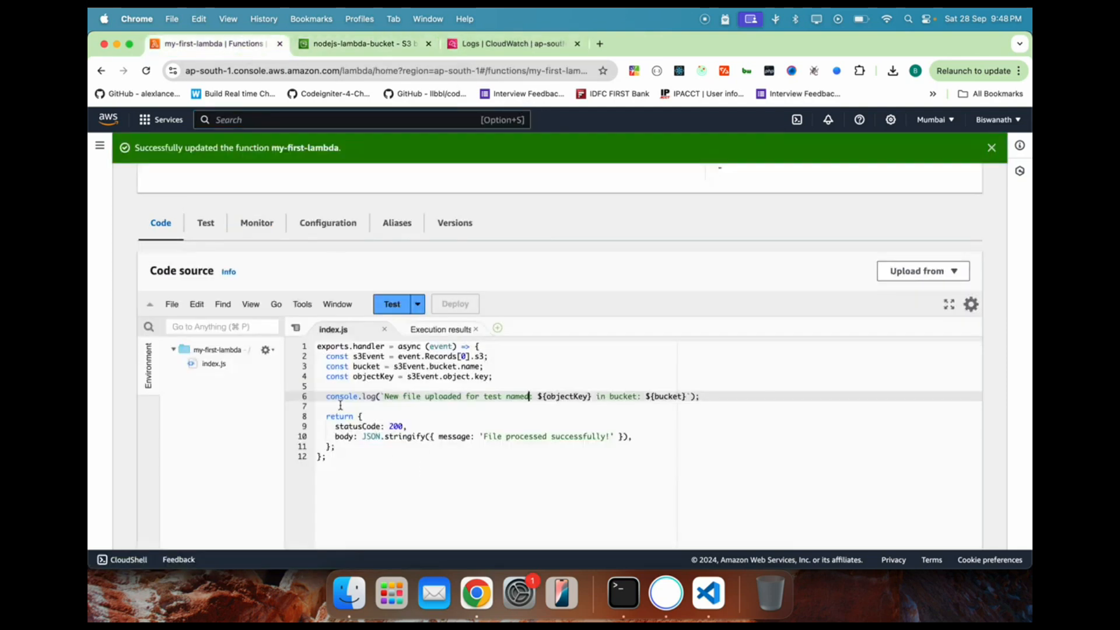
drag(325, 397, 705, 396)
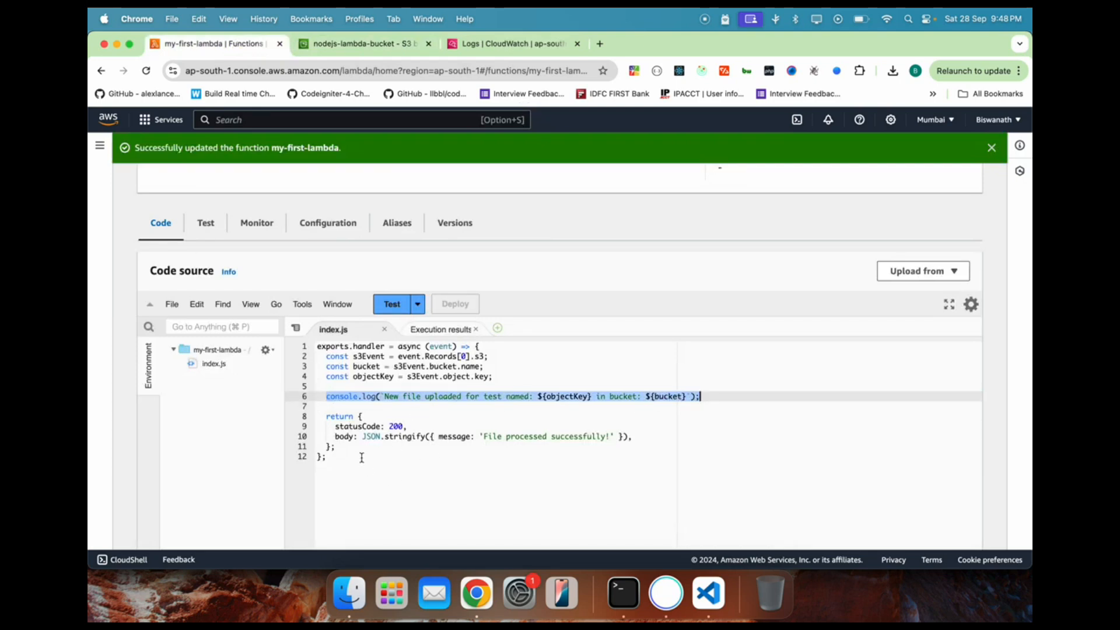
click(500, 52)
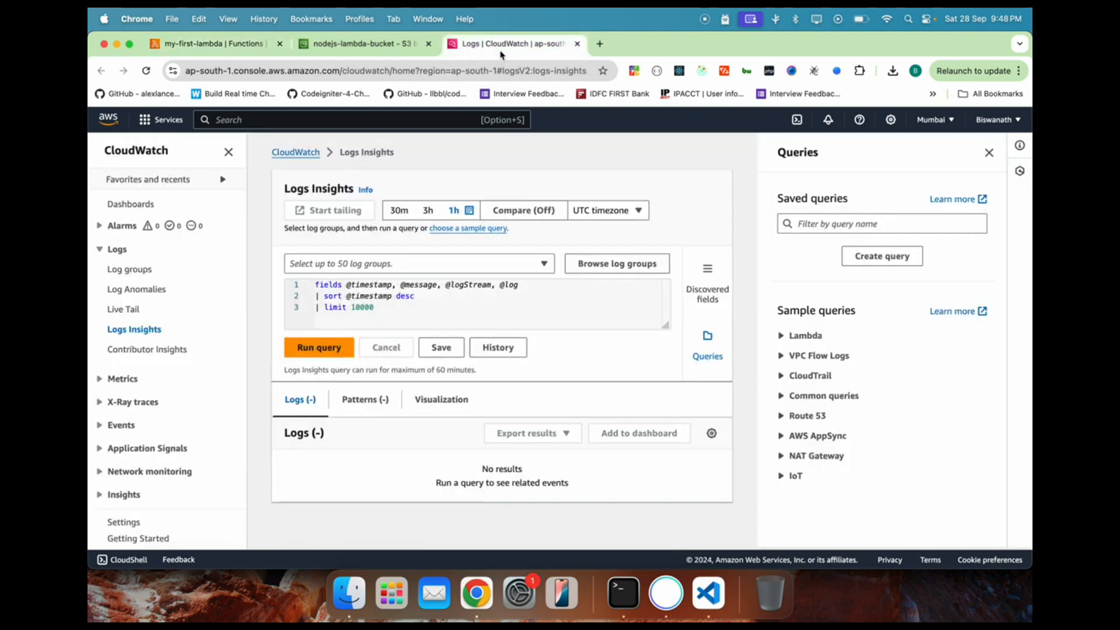
click(137, 272)
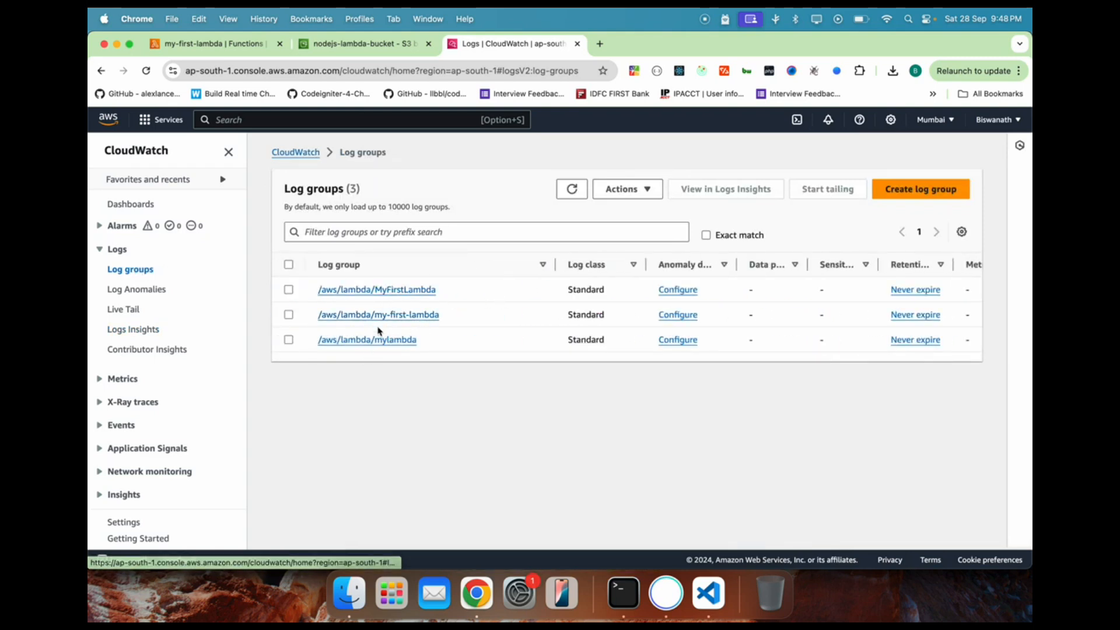
click(397, 290)
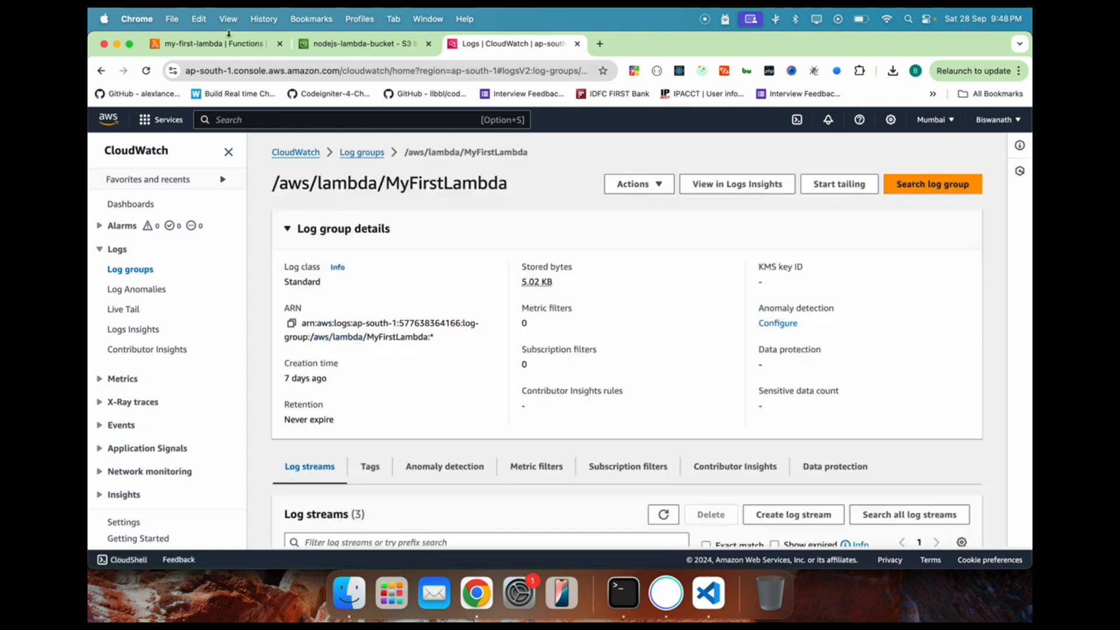
click(229, 43)
scroll(248, 196, up, 5)
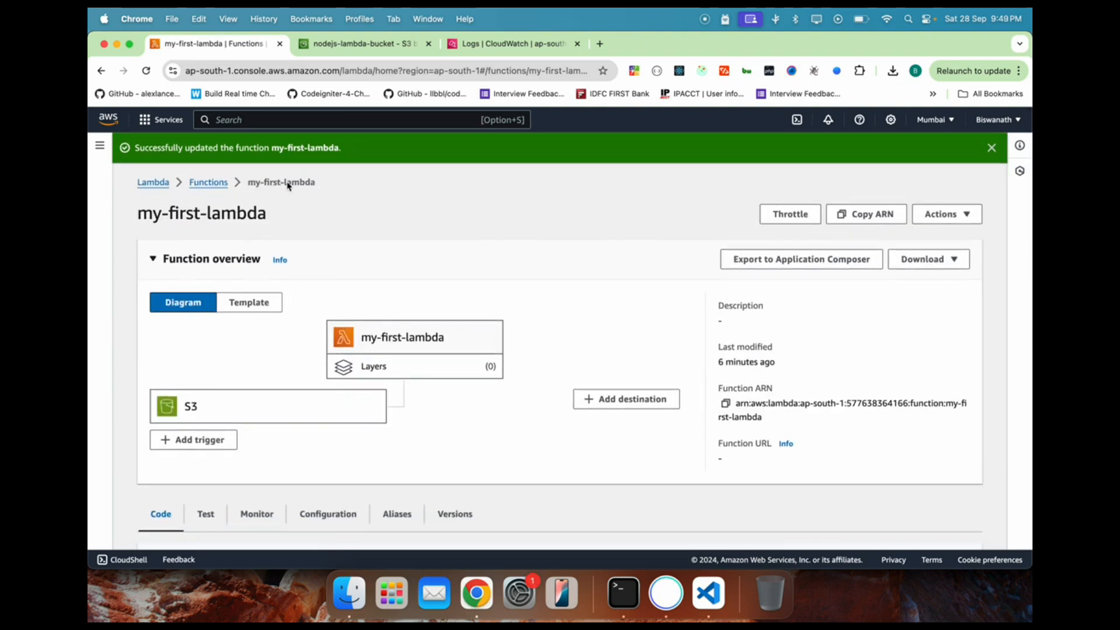
click(357, 49)
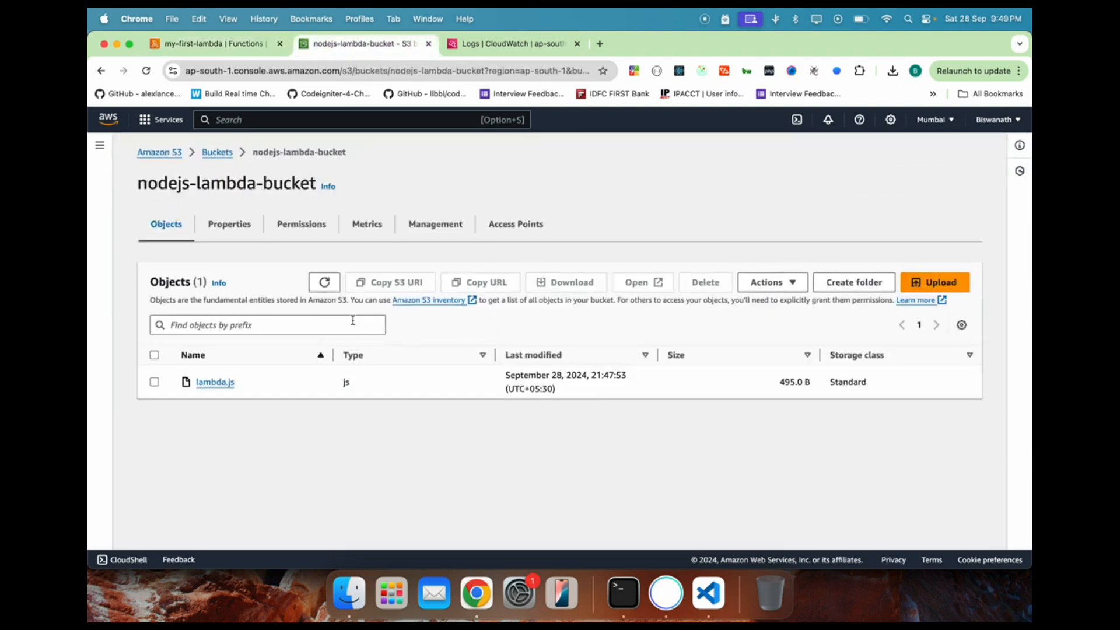
click(462, 44)
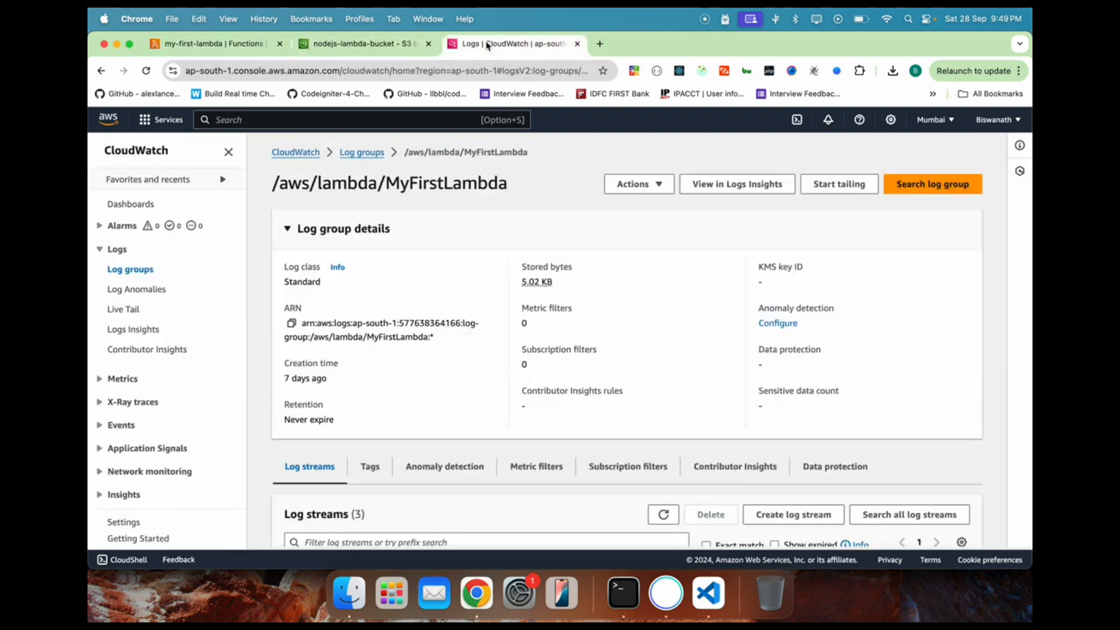
scroll(385, 345, down, 2)
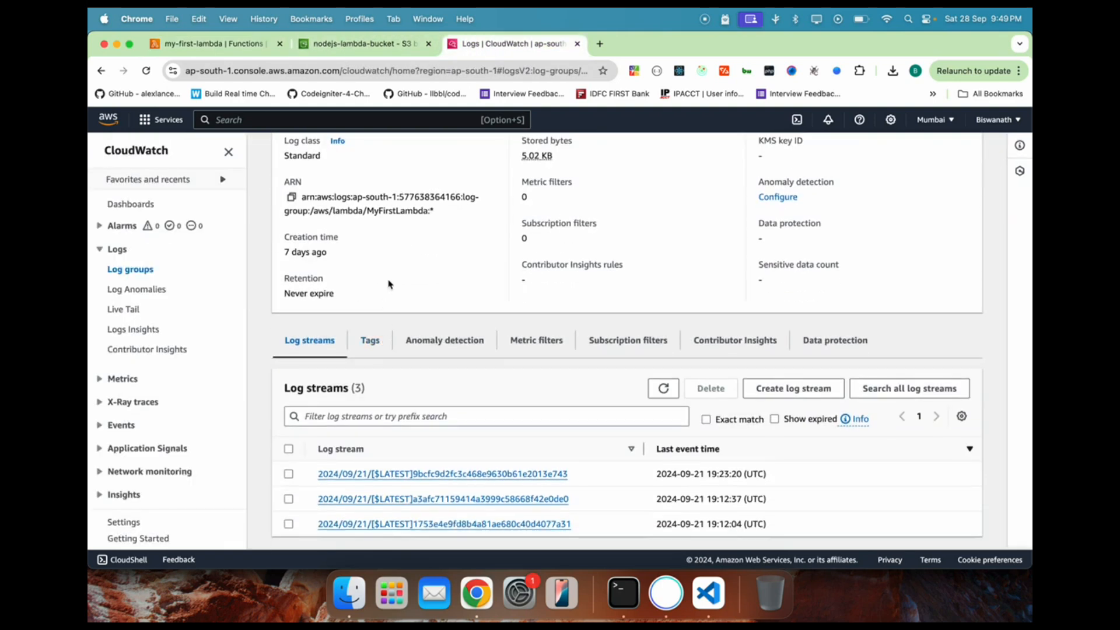
scroll(389, 286, up, 3)
click(139, 271)
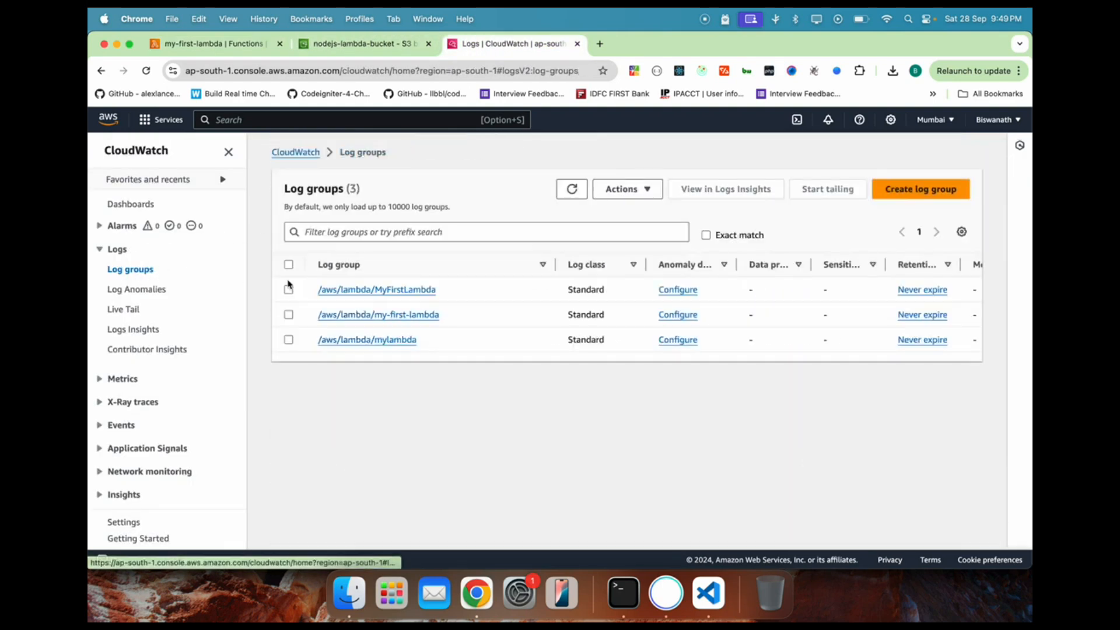
Open the /aws/lambda/my-first-lambda log group and compare the last event times of its log streams
click(408, 315)
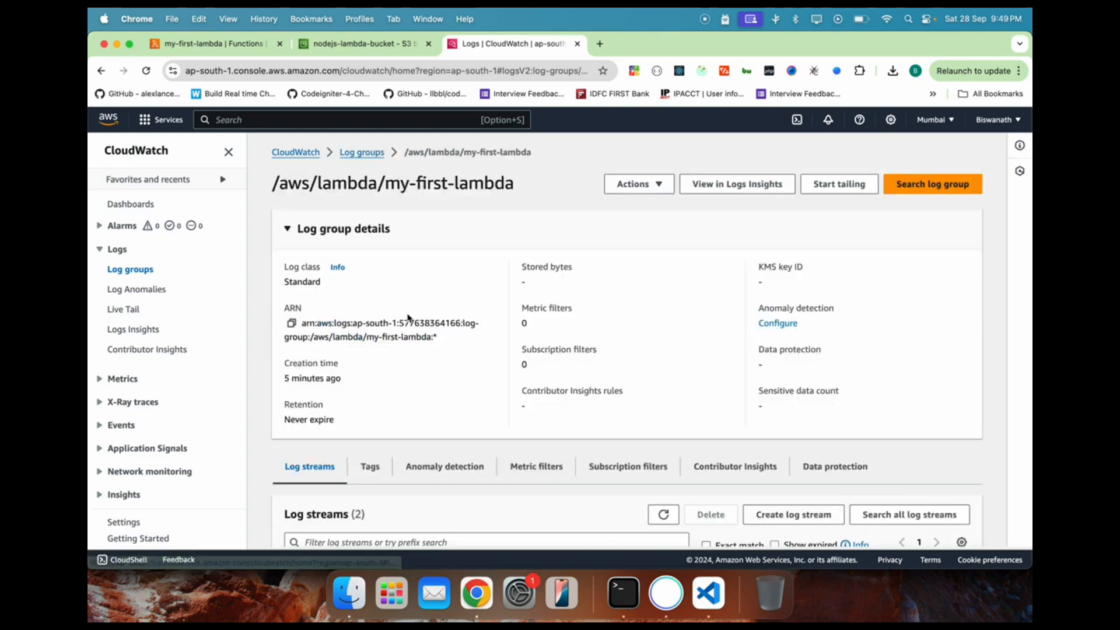
scroll(470, 280, down, 2)
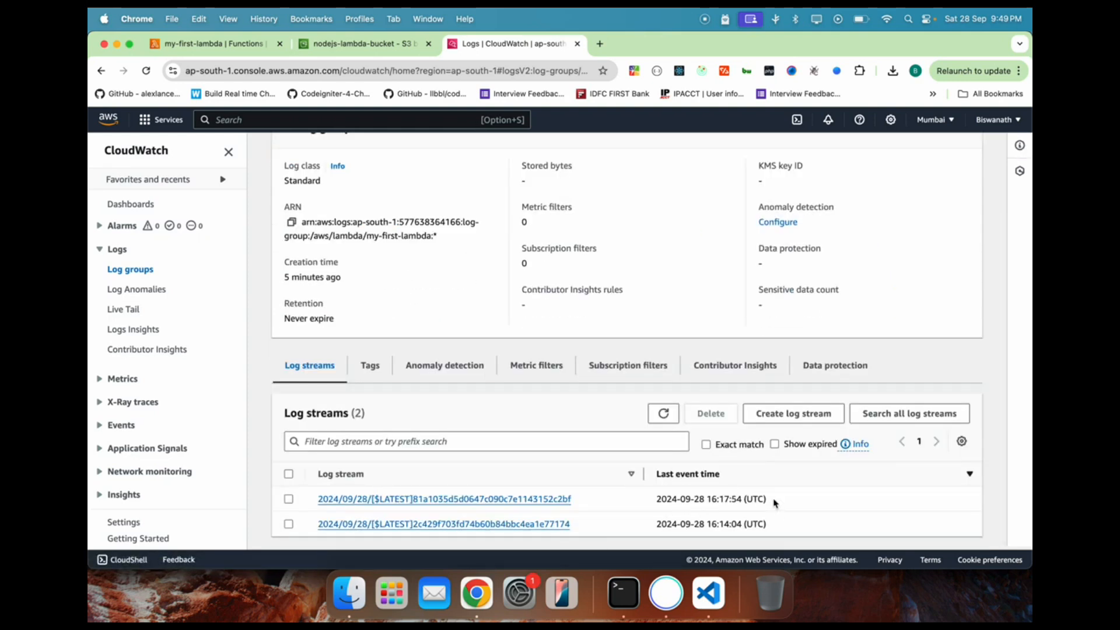
drag(768, 523, 658, 498)
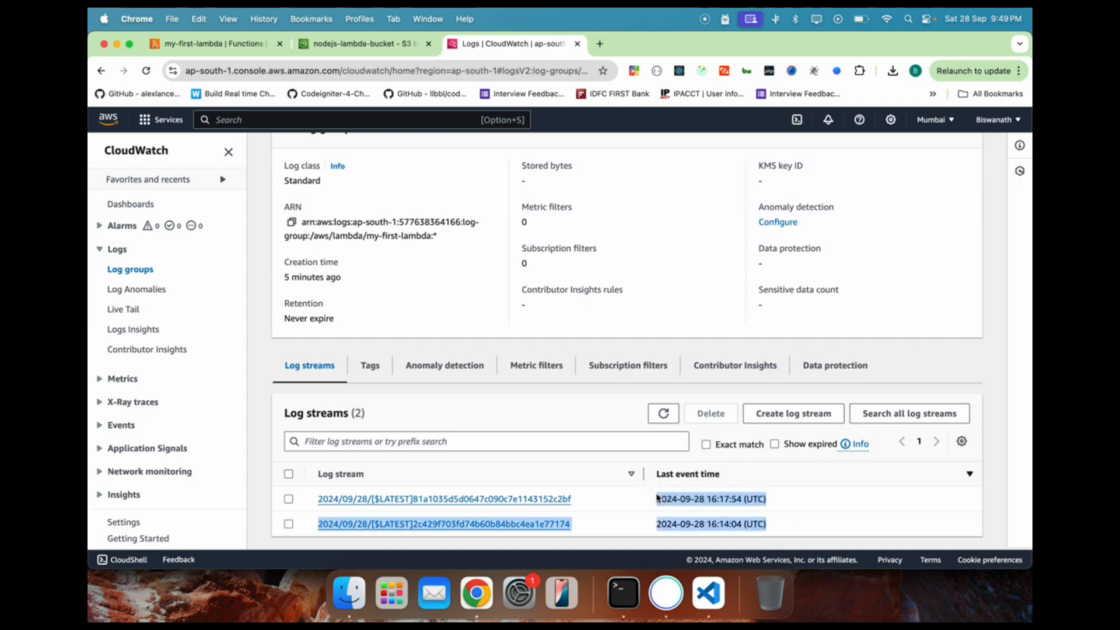
click(652, 535)
drag(710, 524, 754, 525)
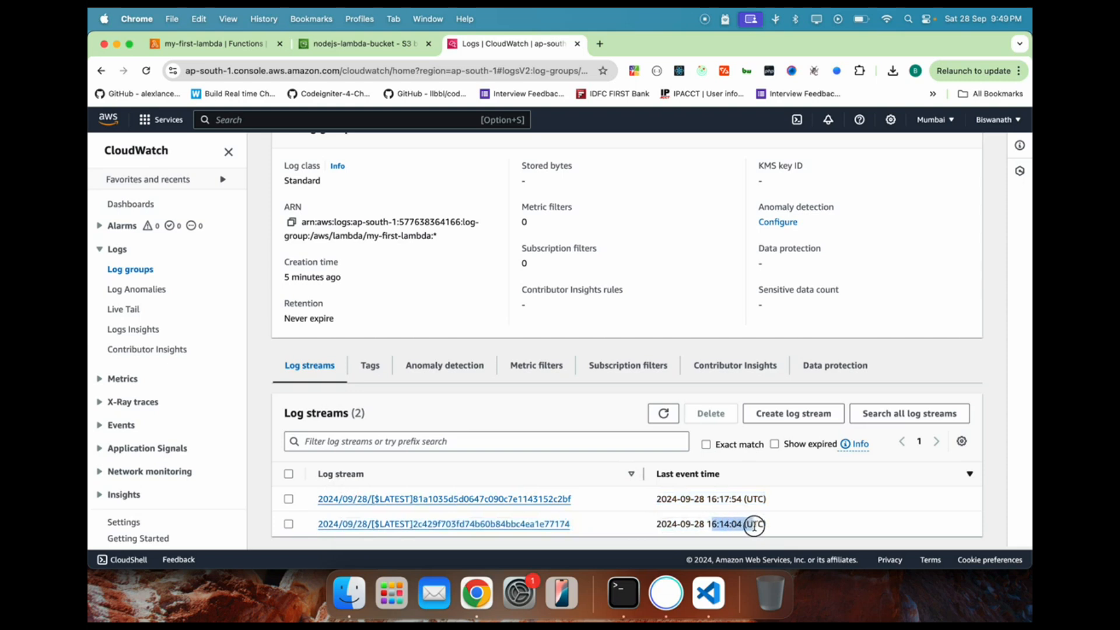
Open the older my-first-lambda log stream in a new tab and expand its REPORT, END and START events
super+click(475, 524)
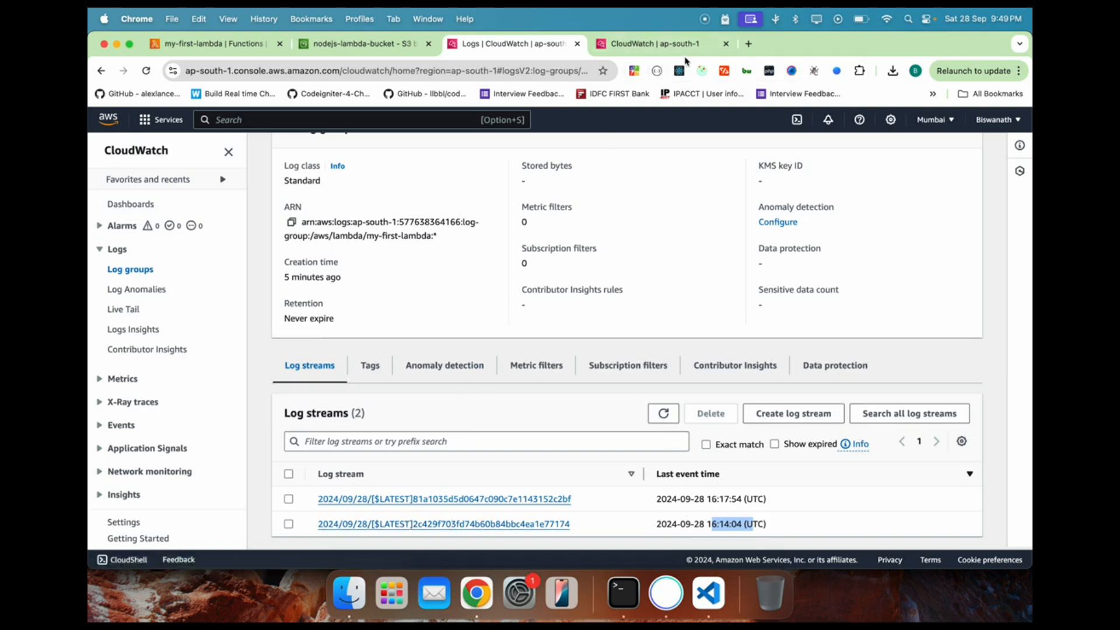
click(671, 43)
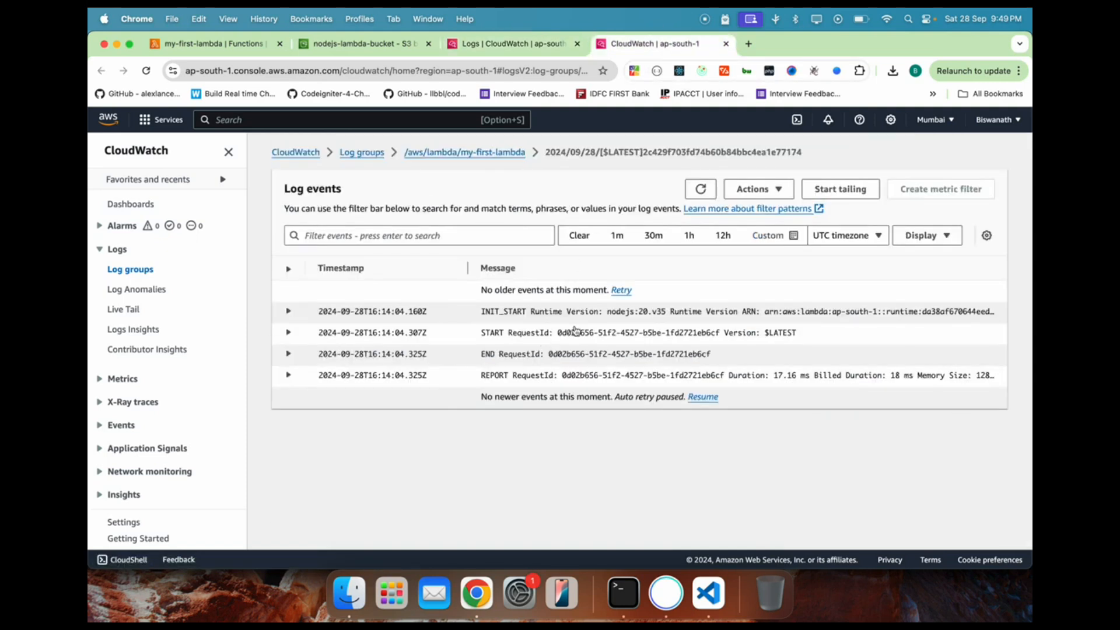
click(288, 373)
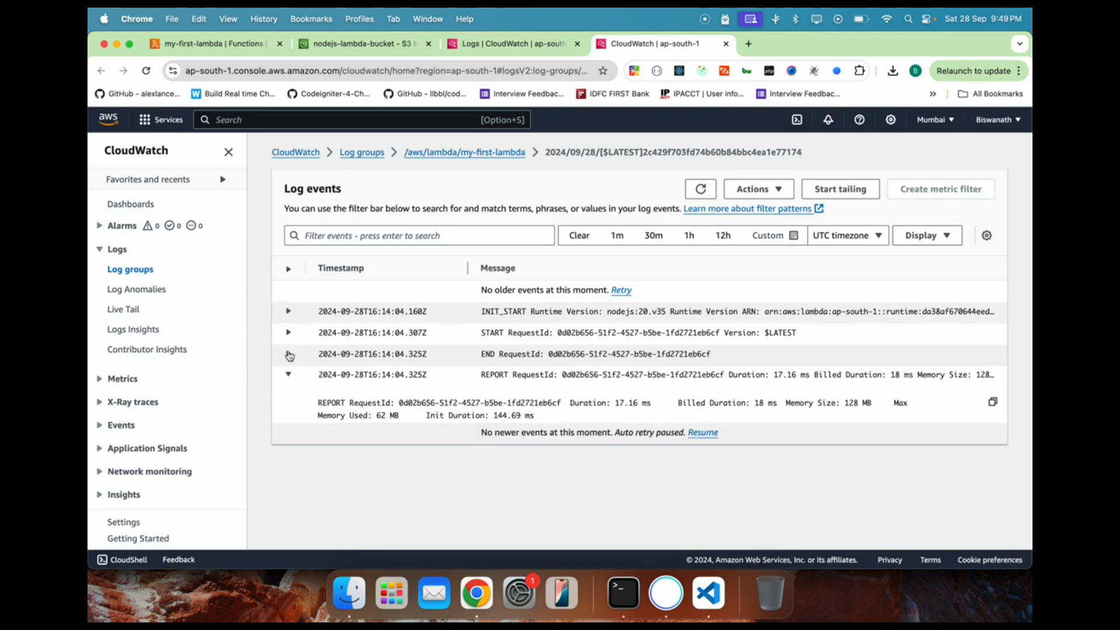
click(288, 354)
click(288, 331)
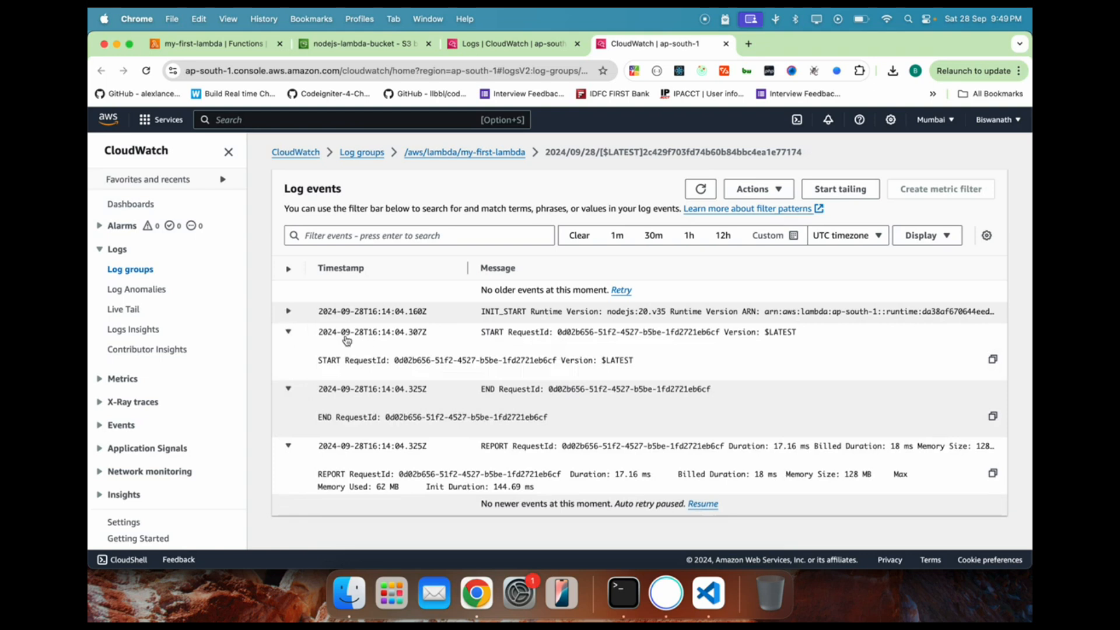
Expand the INIT_START event of the older my-first-lambda log stream, review its entries, and close that stream's tab
click(288, 311)
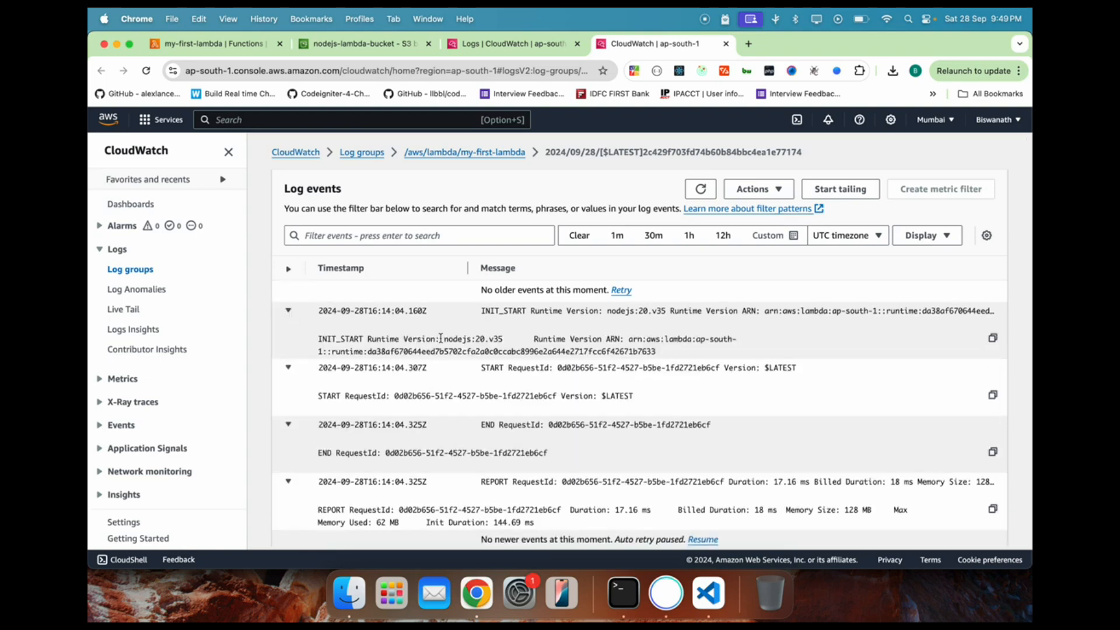
scroll(440, 338, down, 1)
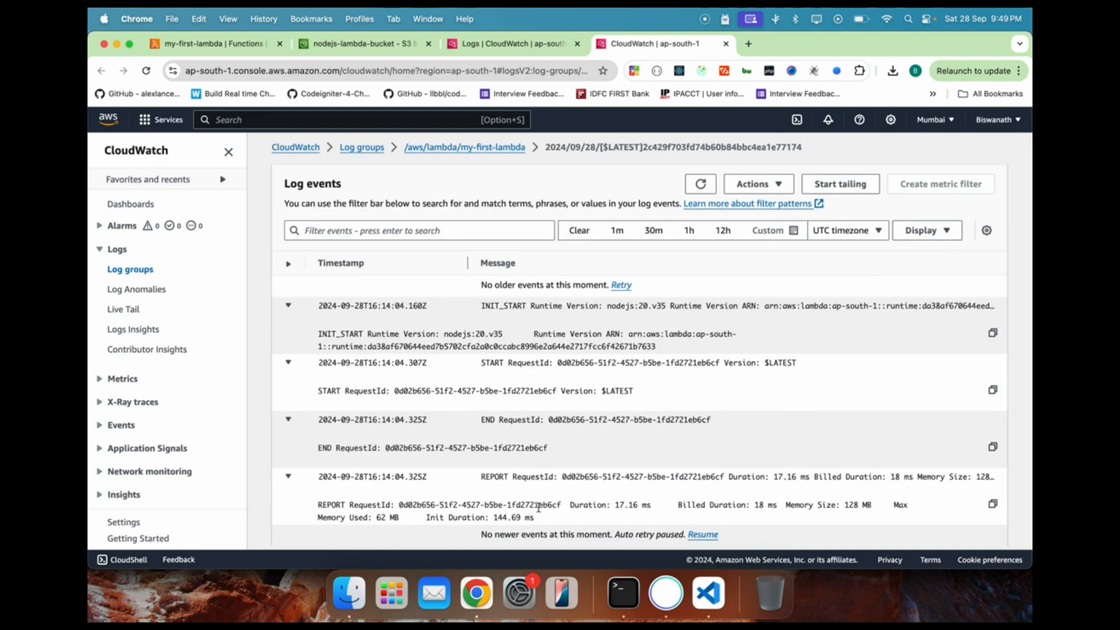
scroll(537, 507, up, 1)
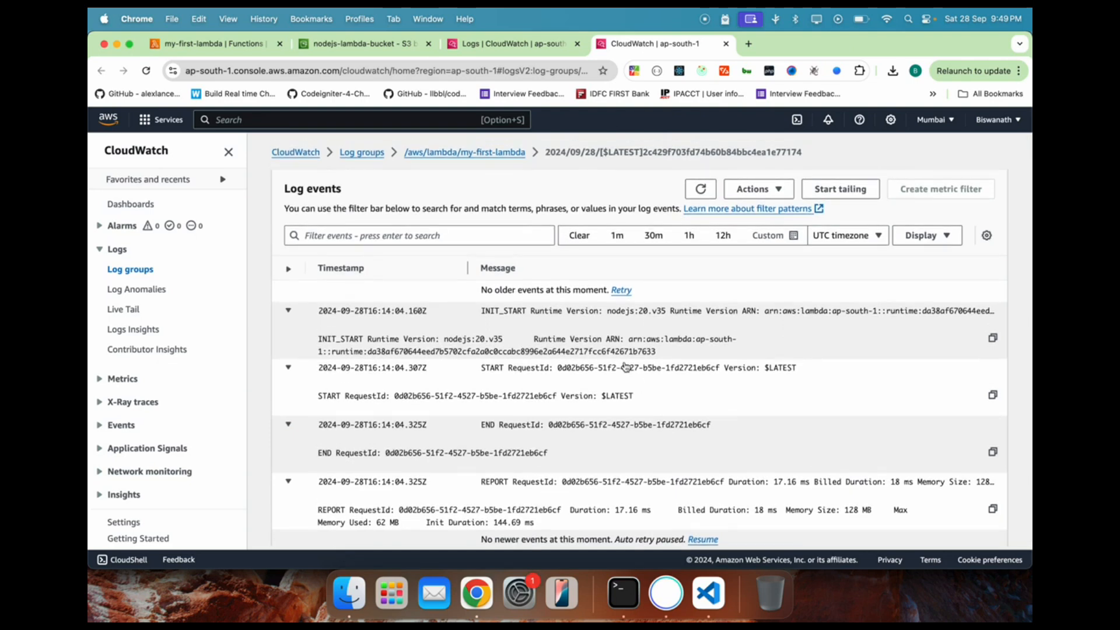
click(726, 44)
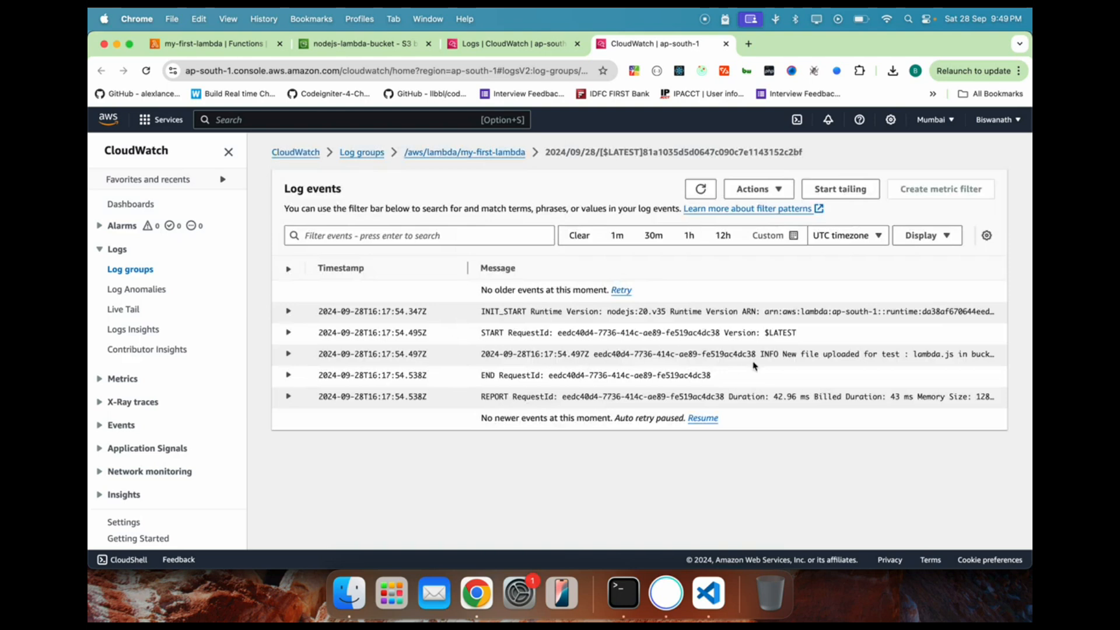
Expand the INFO event in the newer my-first-lambda log stream and check the upload message, file name and bucket name
click(774, 356)
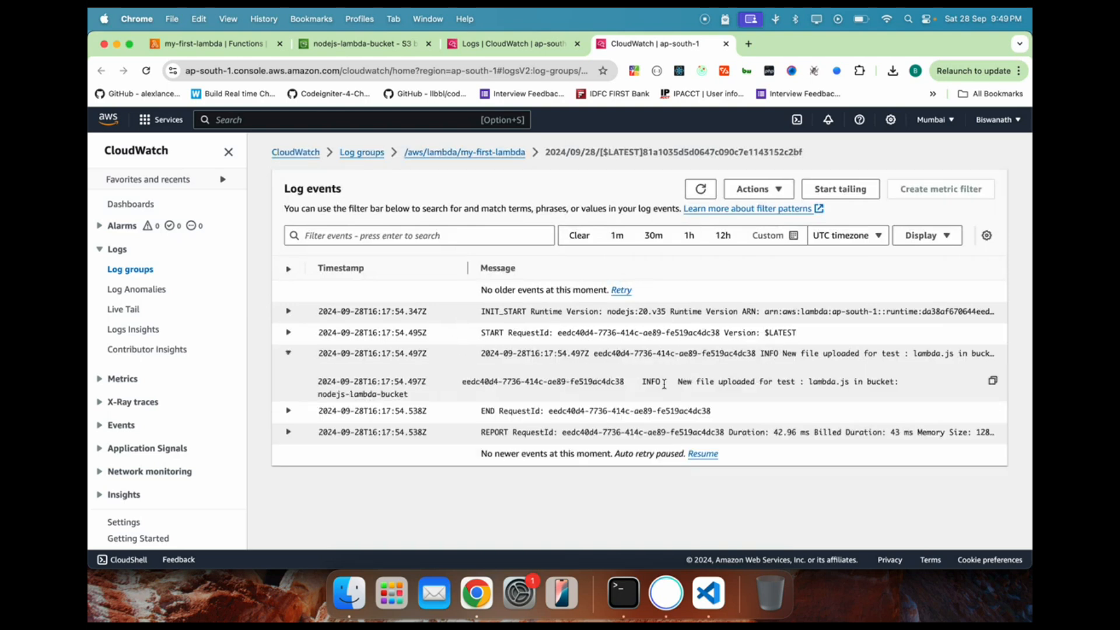
drag(676, 382, 850, 383)
click(857, 383)
click(875, 384)
click(412, 391)
drag(412, 393, 321, 390)
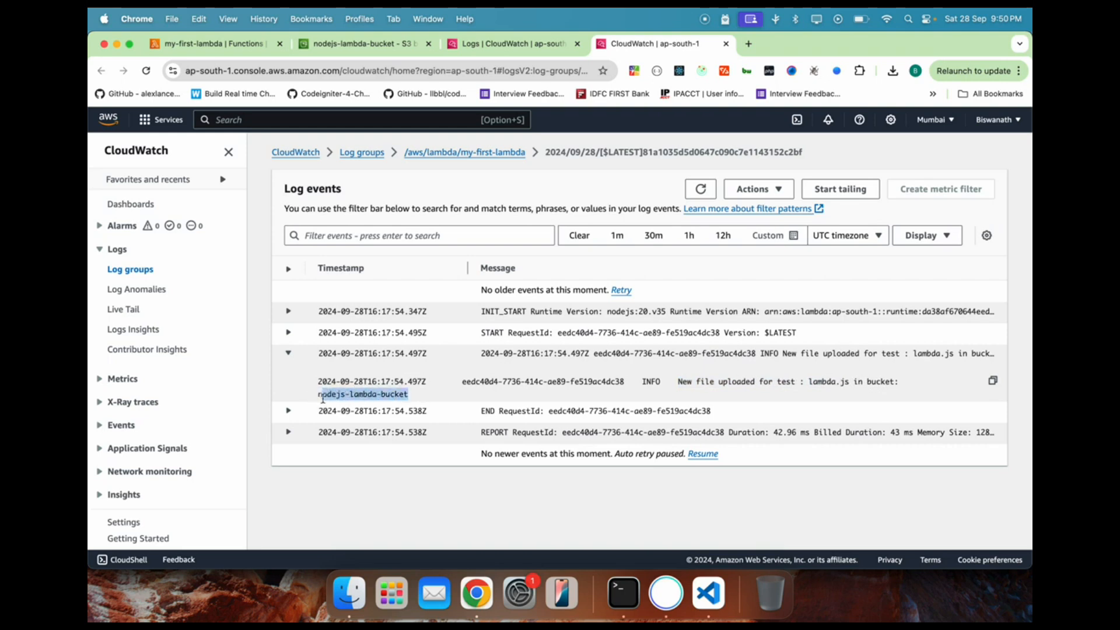
Return to my-first-lambda's code and check the upload message text in the console.log line of index.js
click(234, 44)
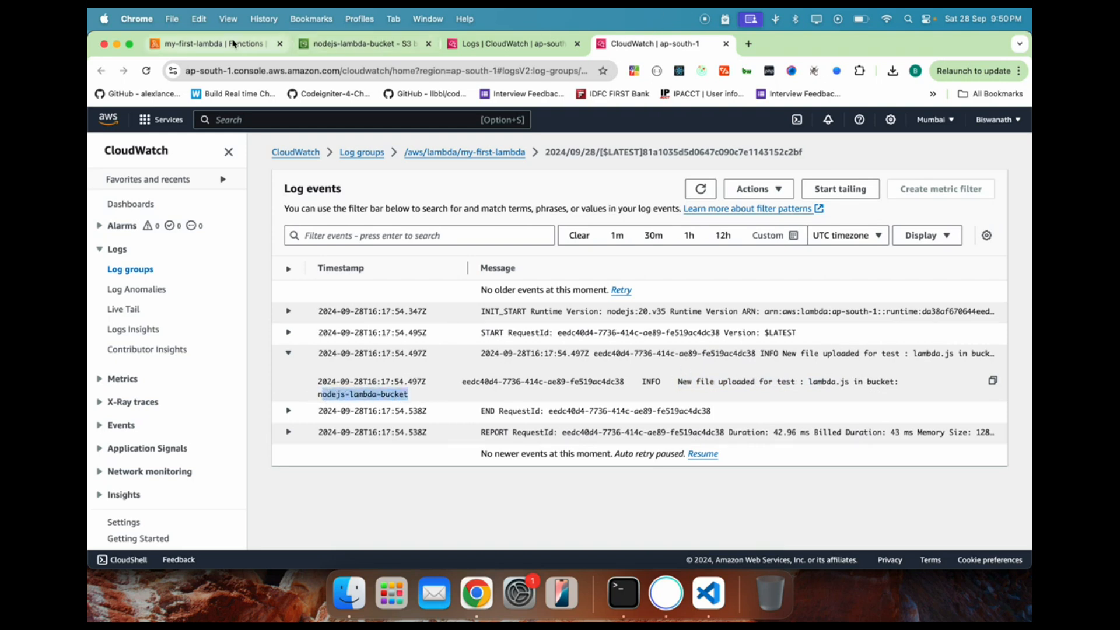
scroll(463, 379, down, 10)
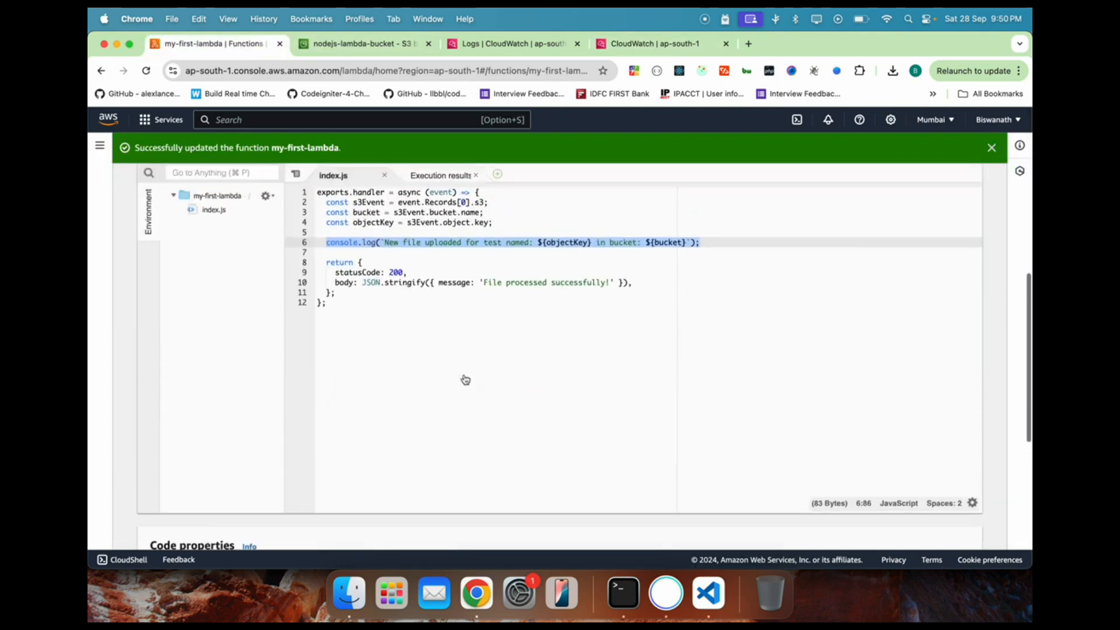
click(393, 313)
drag(425, 308, 472, 313)
click(515, 309)
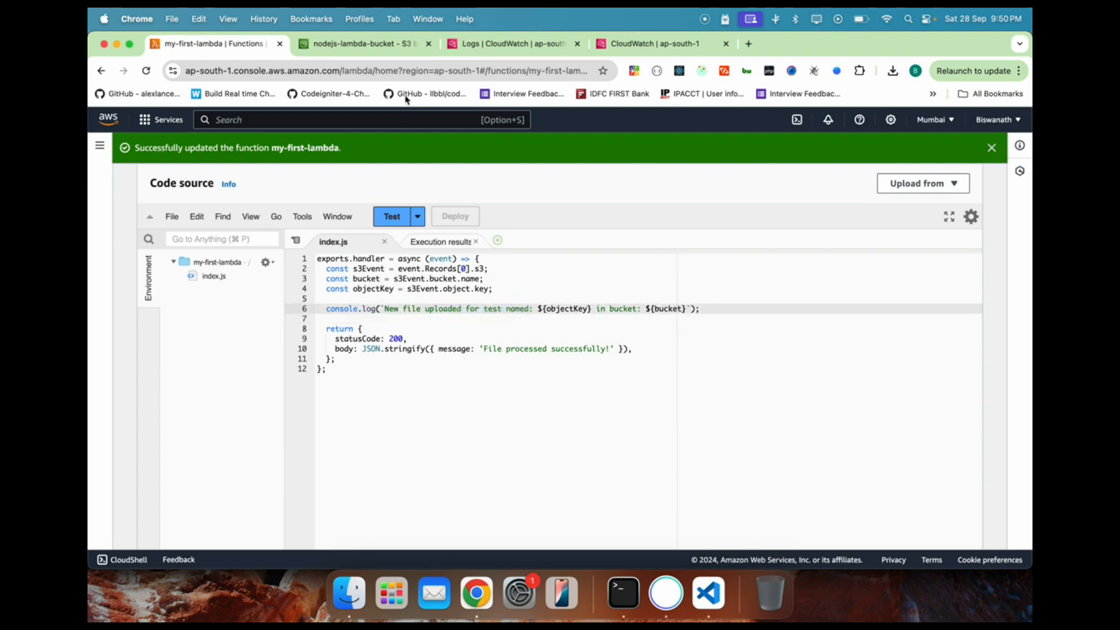
Move the newer log stream's tab ahead of the log group tab and recheck the INFO event's file and bucket names
click(548, 44)
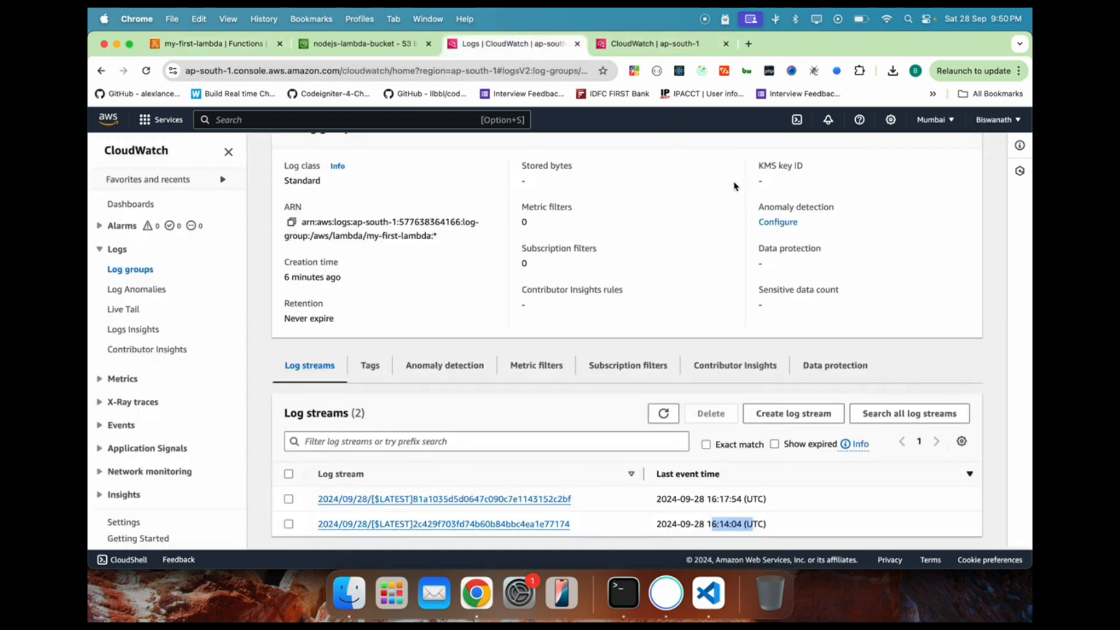
drag(659, 46, 507, 44)
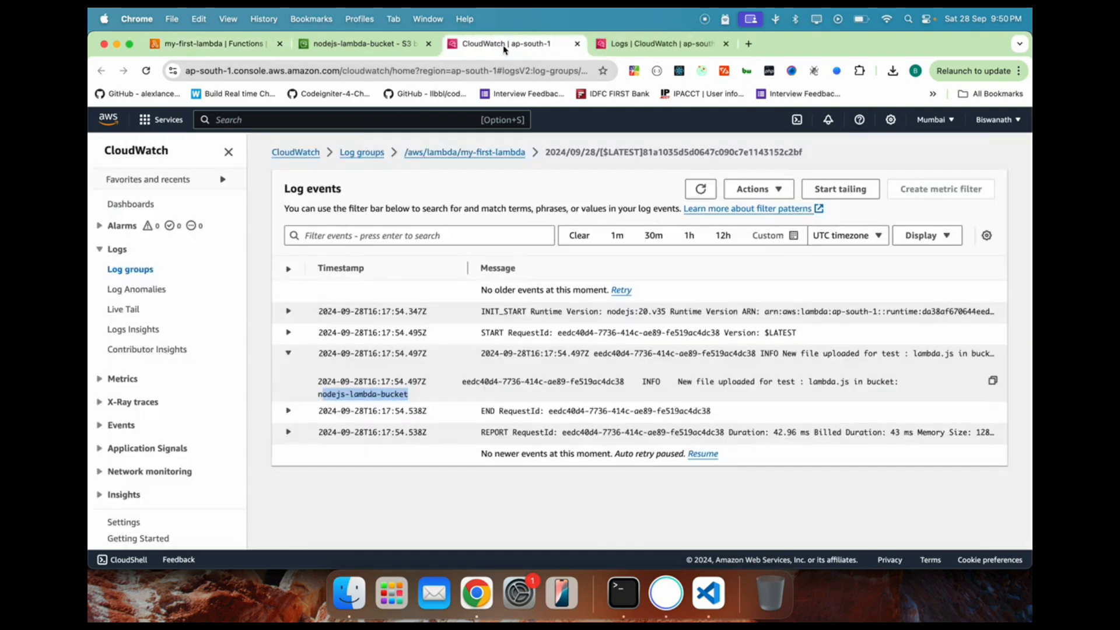
drag(678, 382, 852, 383)
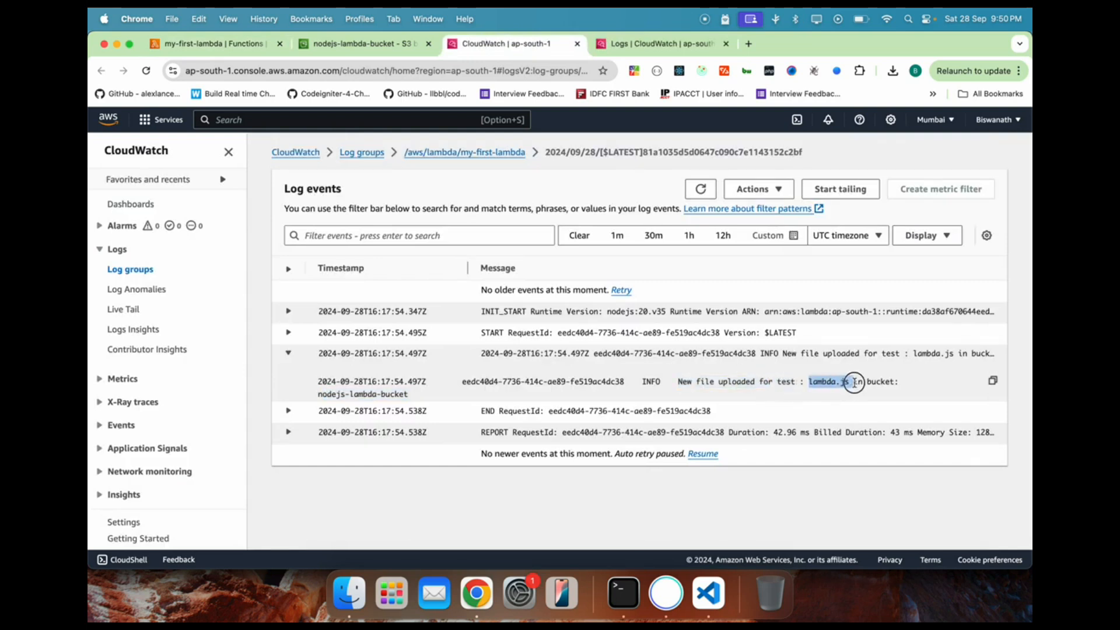
click(871, 383)
drag(408, 394, 309, 402)
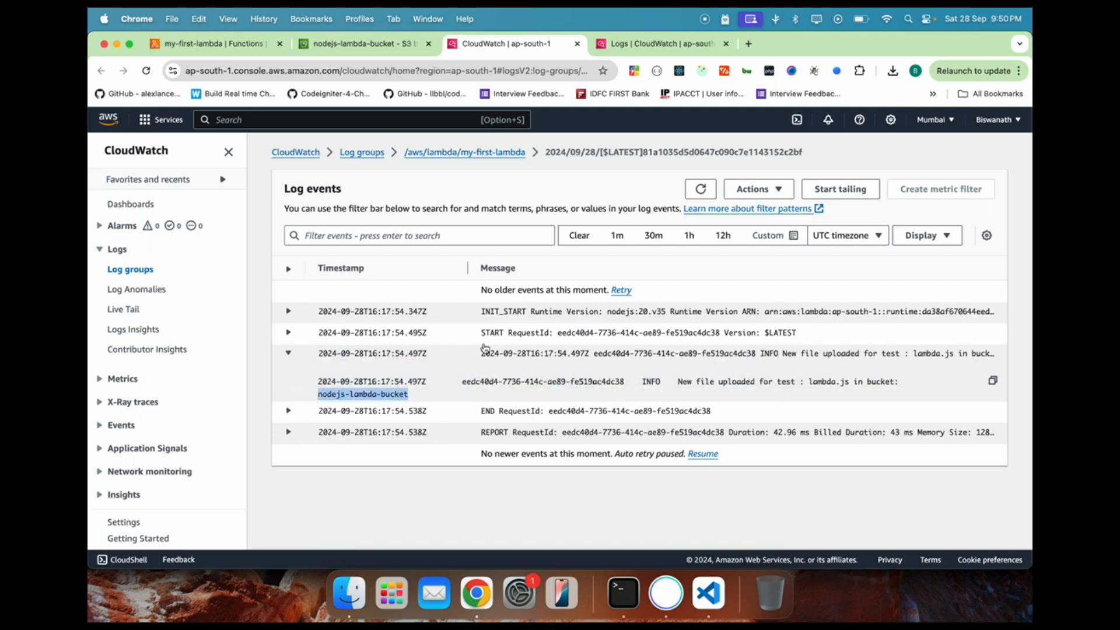